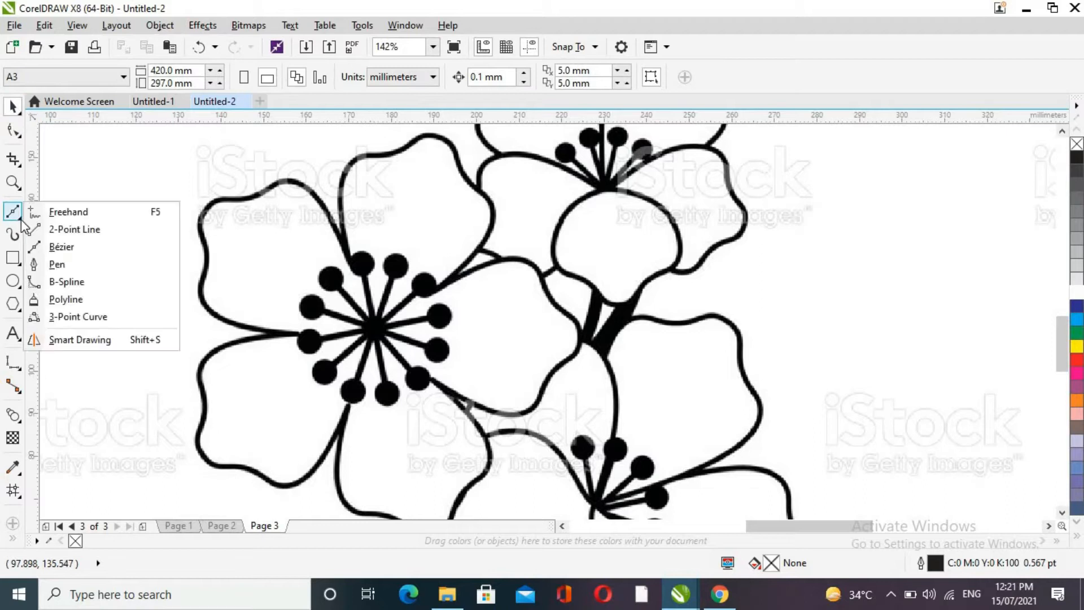
- Trace the large flower's upper-left petal with a closed Bézier outline of eight straight segments, starting and ending at the flower centre
{"action": "left_click", "coordinate": [85, 249]}
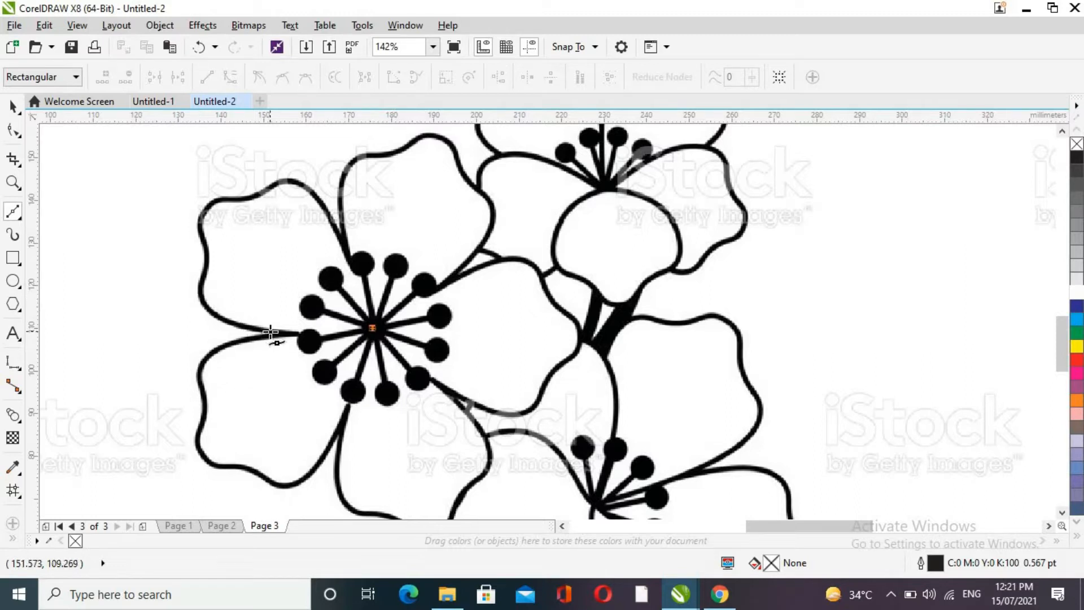
{"action": "left_click", "coordinate": [200, 299]}
{"action": "left_click", "coordinate": [201, 242]}
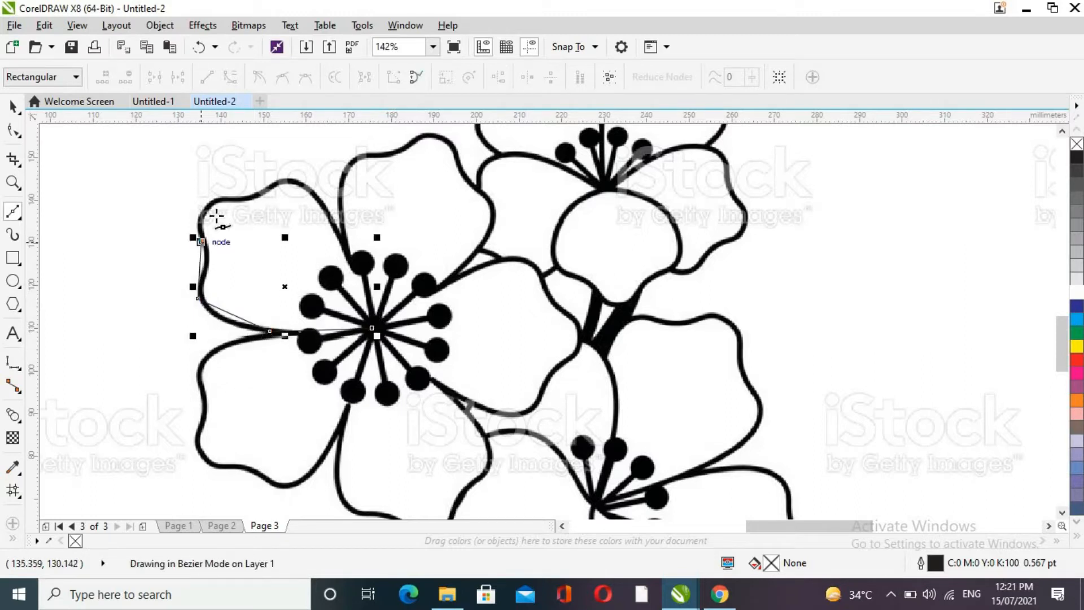
{"action": "left_click", "coordinate": [223, 196]}
{"action": "left_click", "coordinate": [252, 198]}
{"action": "left_click", "coordinate": [309, 188]}
{"action": "left_click", "coordinate": [355, 267]}
{"action": "left_click", "coordinate": [373, 327]}
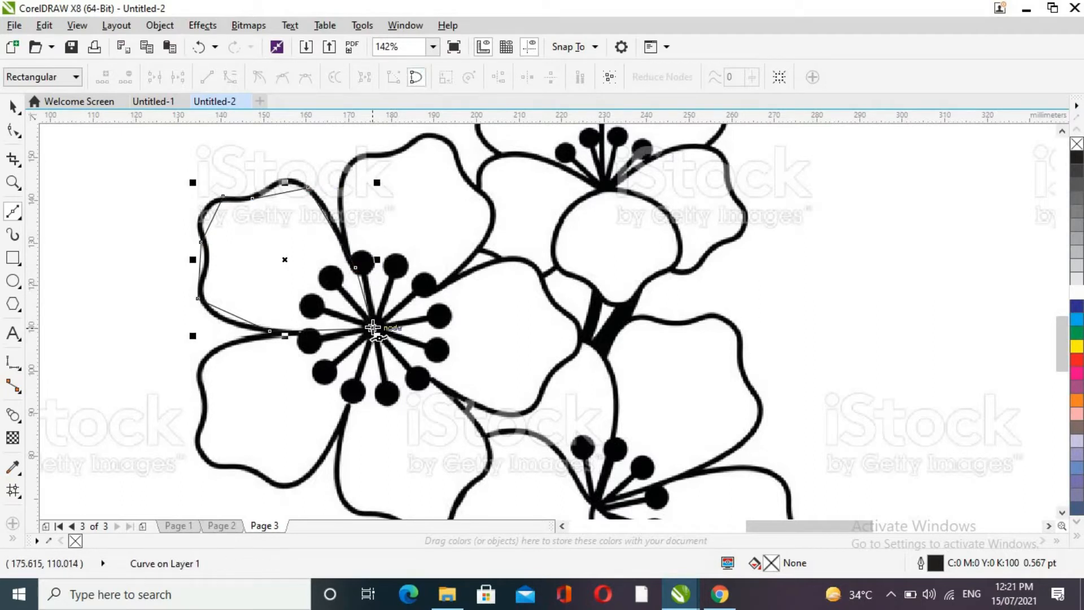
- Move the outline's lower-left node onto the petal line, convert the segment below it to a curve, and bend it along the edge
{"action": "left_click", "coordinate": [21, 136]}
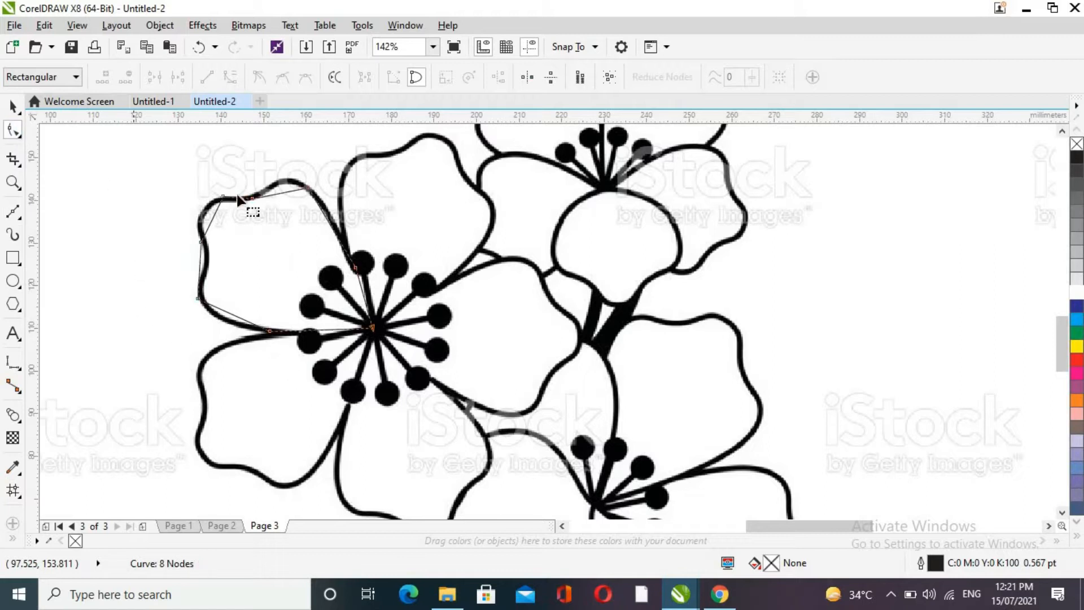
{"action": "key", "text": "z"}
{"action": "left_click", "coordinate": [280, 251]}
{"action": "key", "text": "F10"}
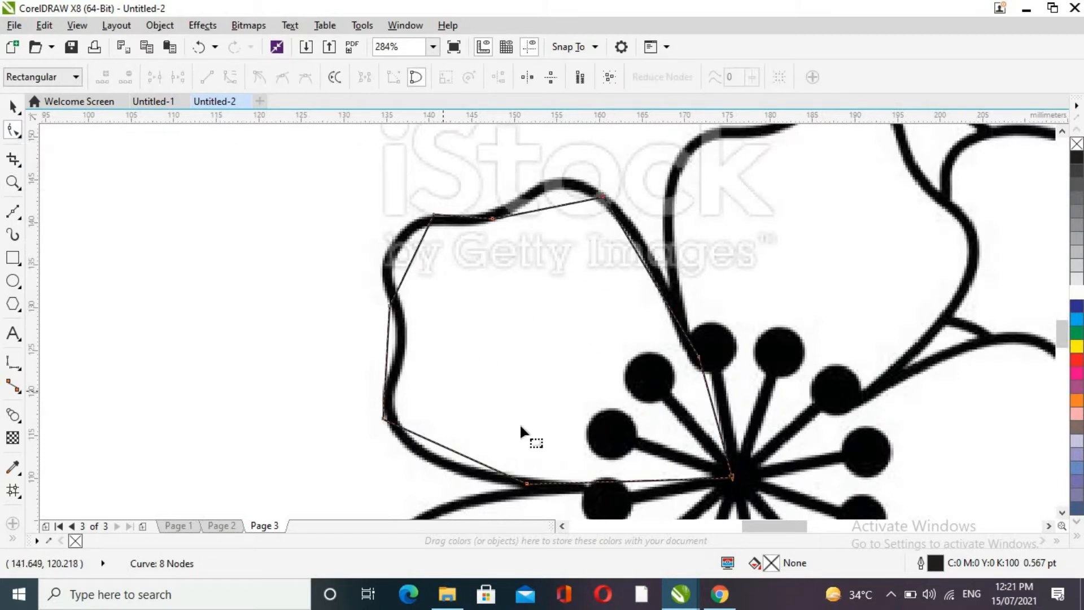
{"action": "left_click_drag", "start_coordinate": [386, 419], "coordinate": [392, 415]}
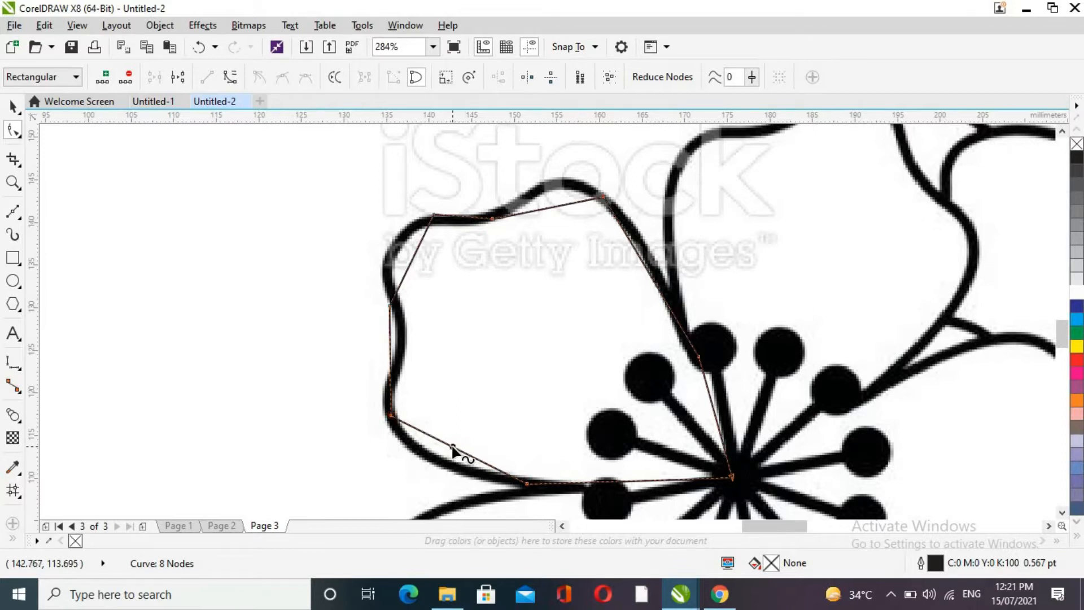
{"action": "left_click", "coordinate": [453, 447]}
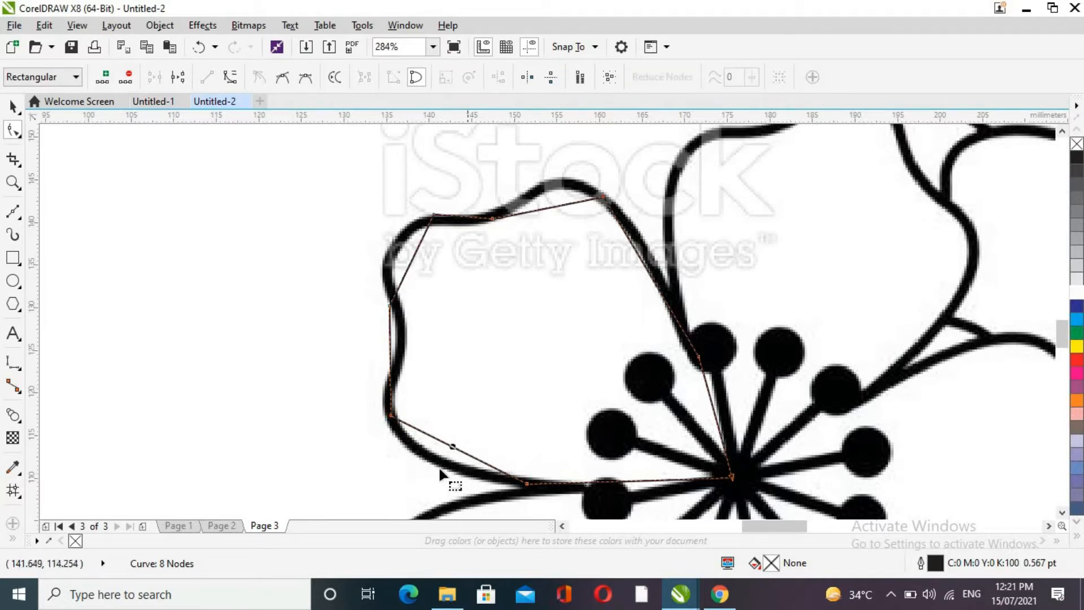
{"action": "left_click", "coordinate": [230, 79]}
{"action": "left_click_drag", "start_coordinate": [456, 449], "coordinate": [442, 470]}
- Curve the petal outline's left segment and upper-left corner segment so they follow the wavy edge underneath
{"action": "left_click", "coordinate": [391, 347]}
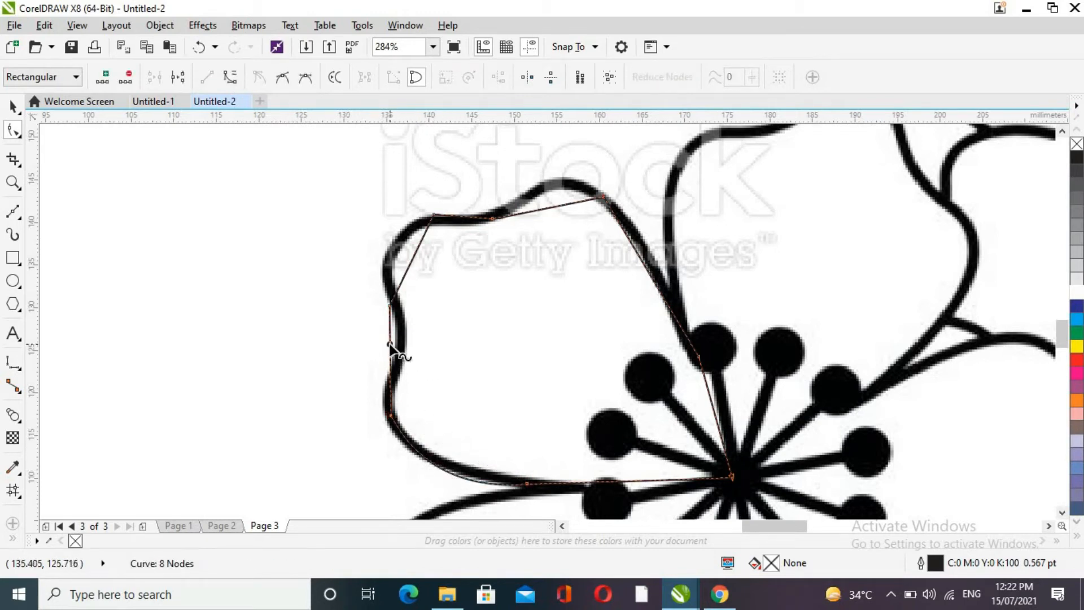
{"action": "left_click", "coordinate": [228, 79]}
{"action": "left_click_drag", "start_coordinate": [391, 342], "coordinate": [416, 318]}
{"action": "left_click_drag", "start_coordinate": [390, 382], "coordinate": [374, 390]}
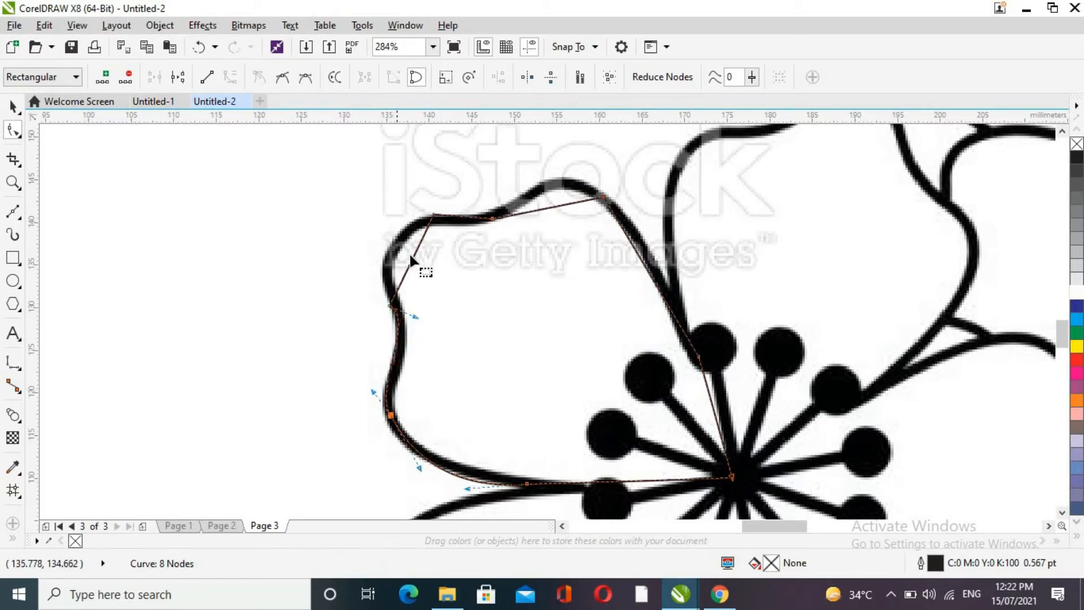
{"action": "left_click_drag", "start_coordinate": [412, 254], "coordinate": [389, 240]}
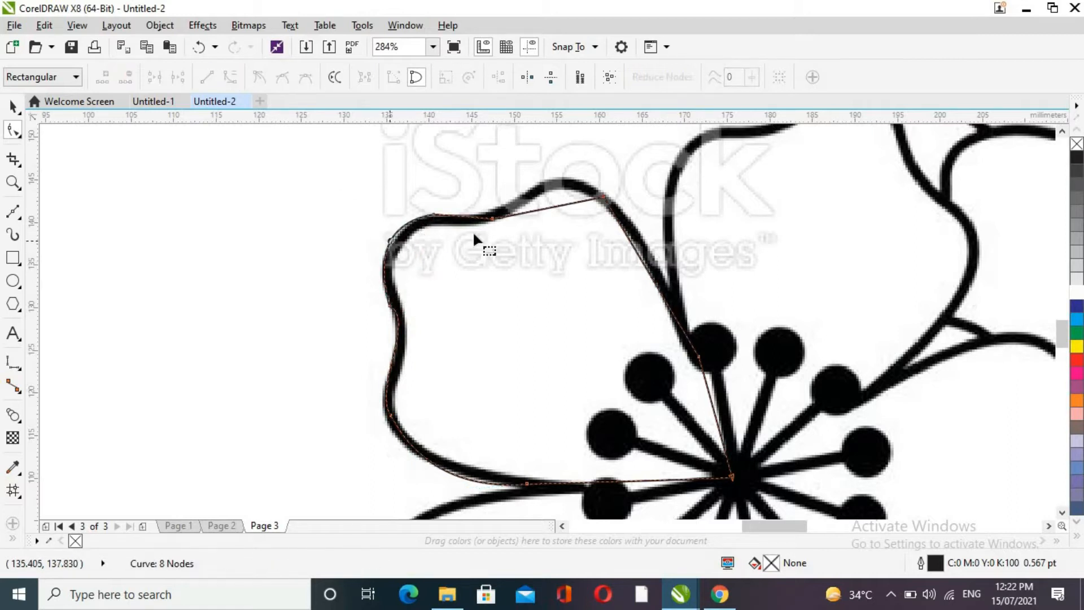
- Curve the outline's top and right segments along the petal edge, shifting the node in the top dip slightly
{"action": "left_click", "coordinate": [551, 210]}
{"action": "left_click_drag", "start_coordinate": [552, 210], "coordinate": [555, 181]}
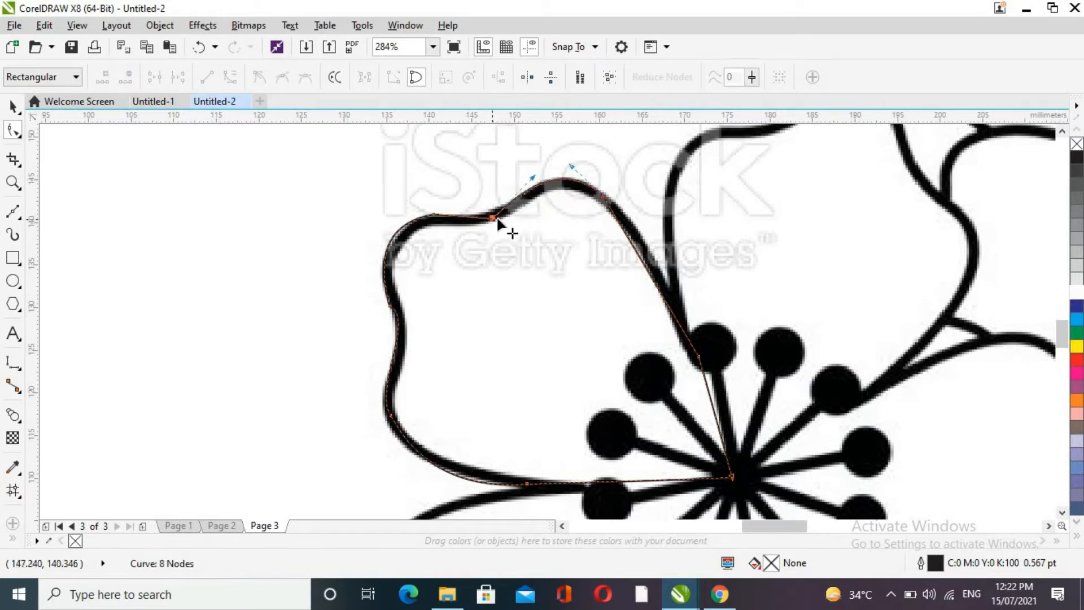
{"action": "left_click_drag", "start_coordinate": [492, 218], "coordinate": [497, 214]}
{"action": "left_click", "coordinate": [647, 270]}
{"action": "left_click", "coordinate": [230, 77]}
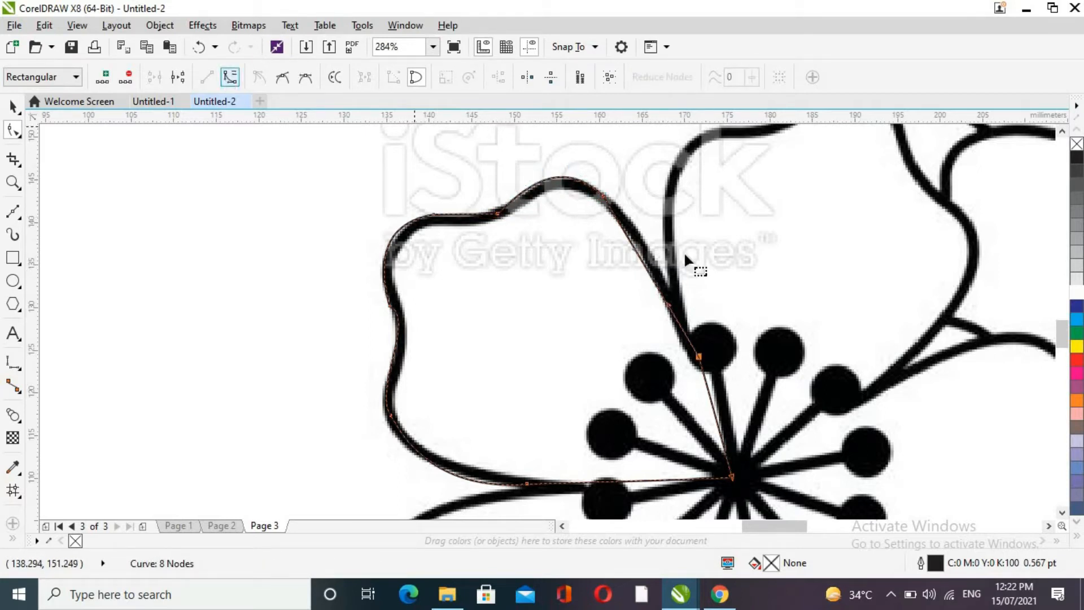
{"action": "mouse_move", "coordinate": [649, 267]}
{"action": "left_mouse_down"}
{"action": "mouse_move", "coordinate": [660, 266]}
{"action": "mouse_move", "coordinate": [650, 260]}
{"action": "left_mouse_up"}
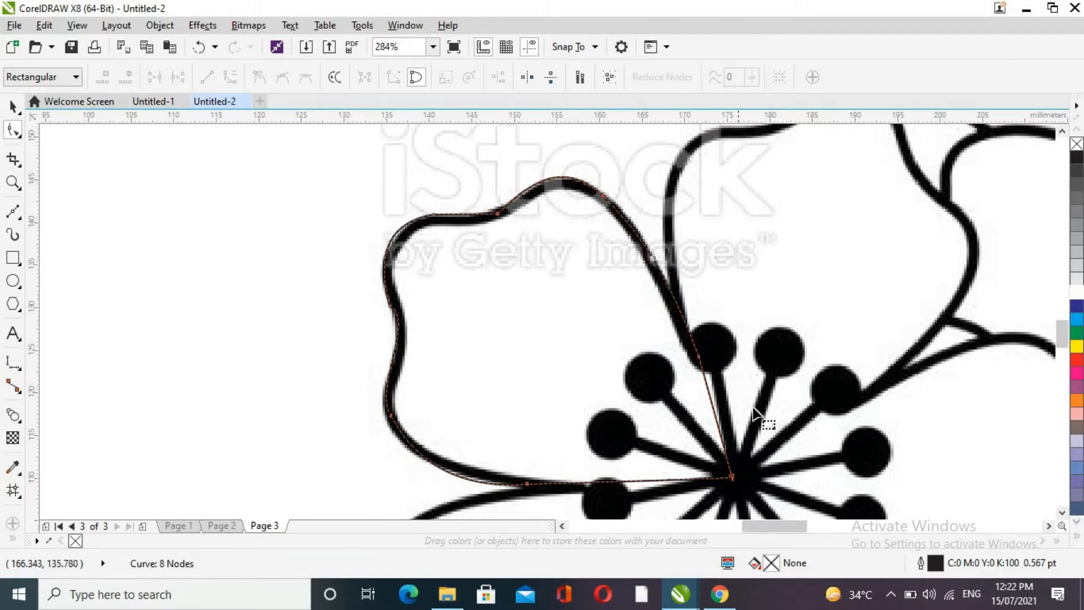
- Convert the outline's bottom segment near the flower centre to a curve and bow it slightly downward
{"action": "left_click", "coordinate": [636, 482]}
{"action": "left_click", "coordinate": [228, 78]}
{"action": "left_click_drag", "start_coordinate": [635, 484], "coordinate": [628, 492]}
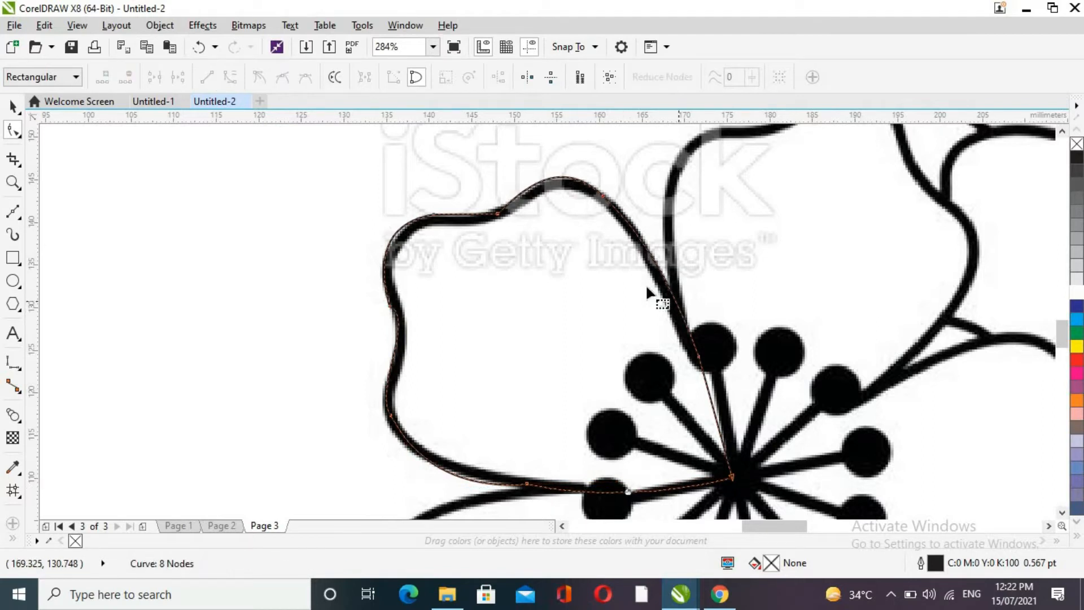
{"action": "double_click", "coordinate": [389, 306]}
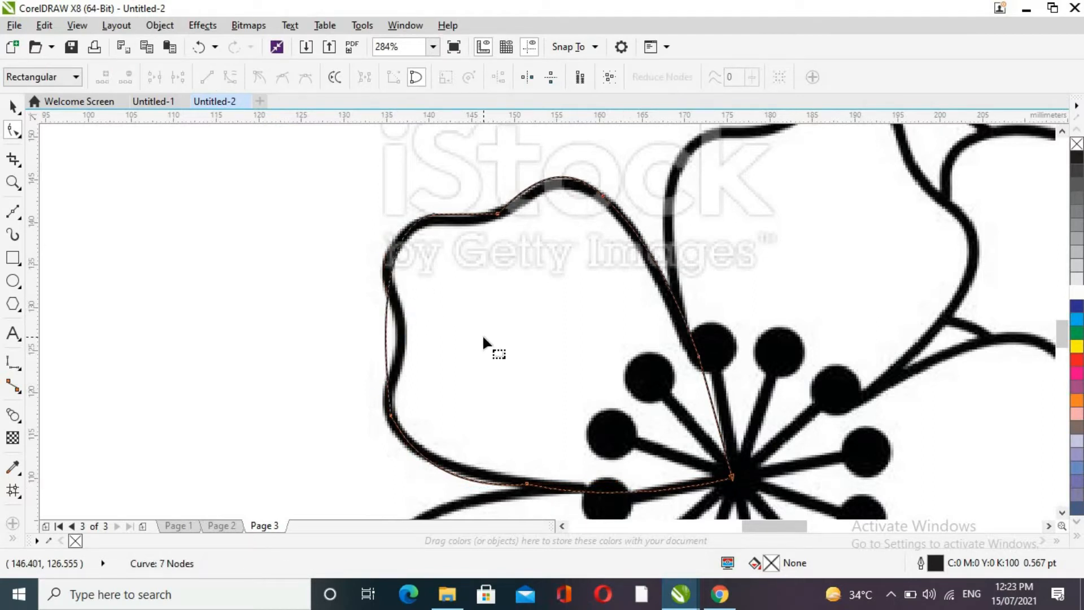
{"action": "key", "text": "ctrl+z"}
- Fill the traced petal with red (C:0 M:100 Y:100 K:0)
{"action": "left_click", "coordinate": [11, 106]}
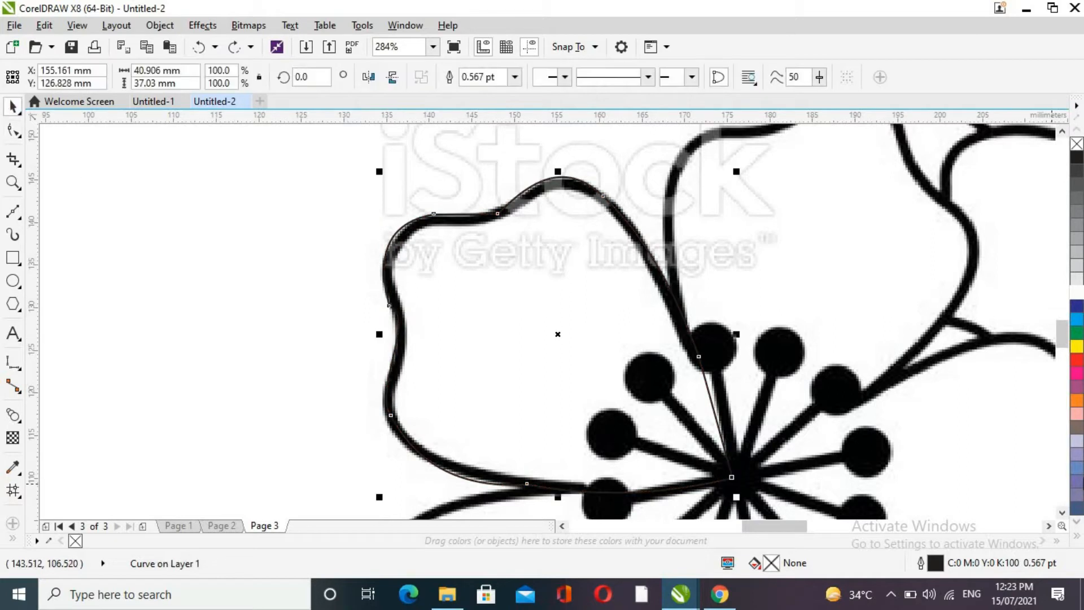
{"action": "left_click", "coordinate": [1076, 359]}
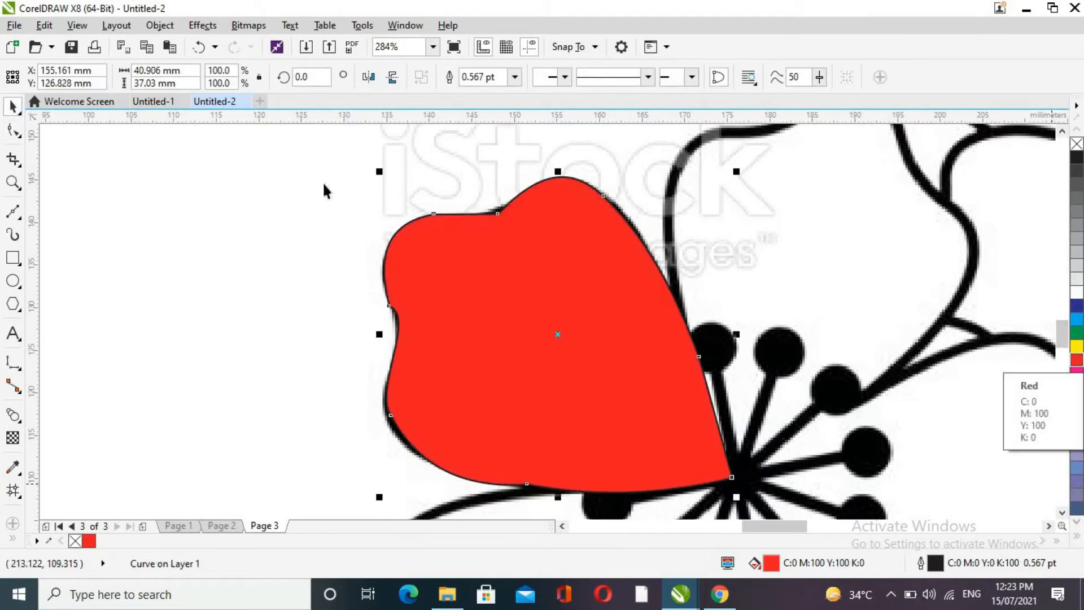
{"action": "left_click", "coordinate": [13, 183]}
{"action": "right_click", "coordinate": [222, 201]}
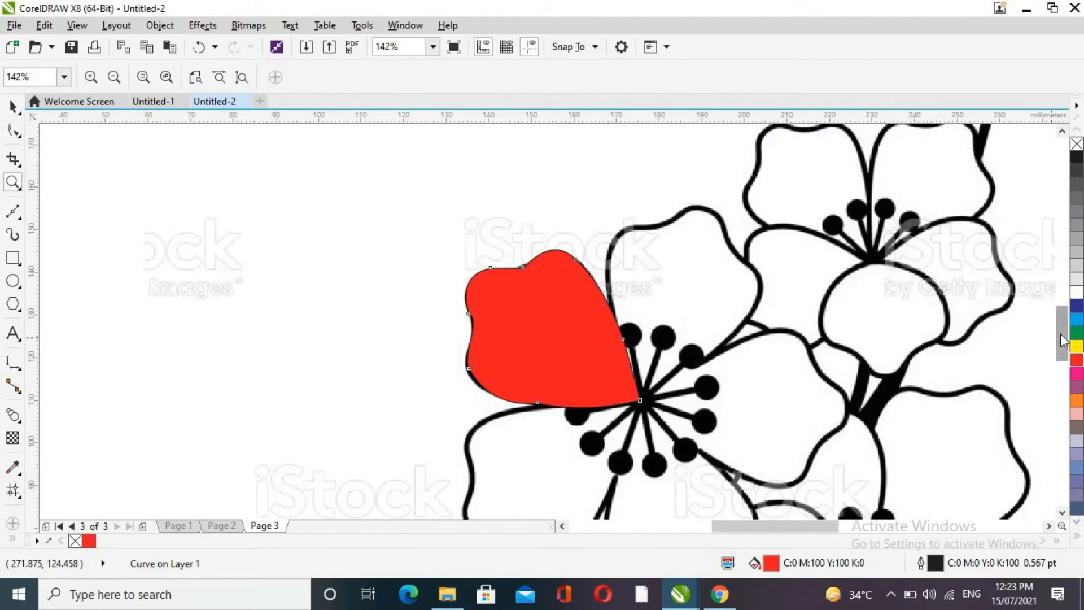
{"action": "scroll", "coordinate": [1062, 339], "scroll_direction": "down", "scroll_amount": 3}
{"action": "left_click", "coordinate": [13, 106]}
{"action": "left_click", "coordinate": [177, 212]}
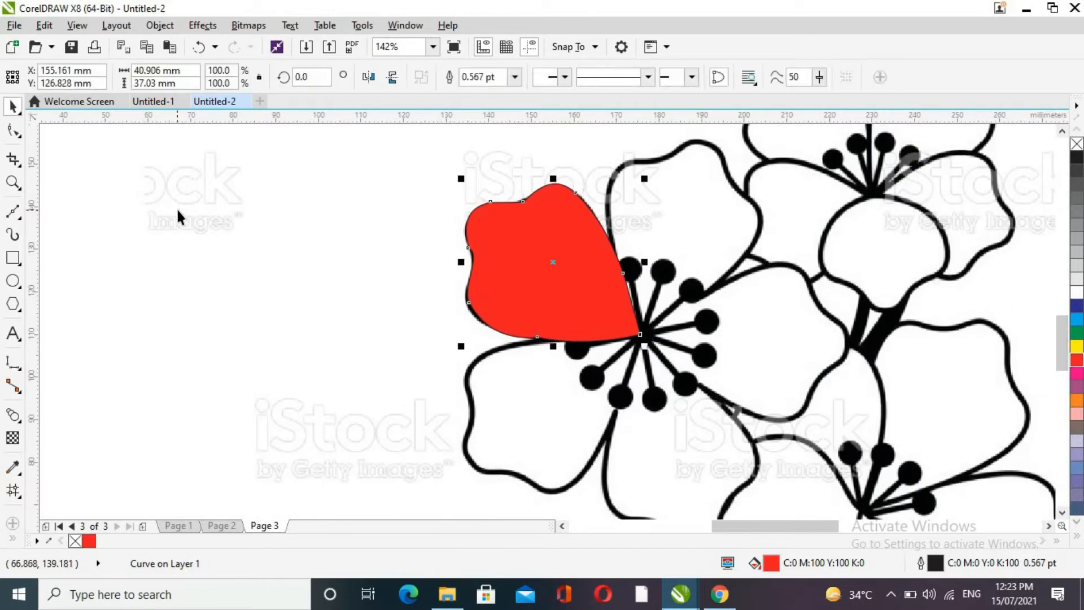
- Place a copy of the red petal over the flower's upper-right petal and rotate it to about 289 degrees
{"action": "left_click", "coordinate": [547, 285]}
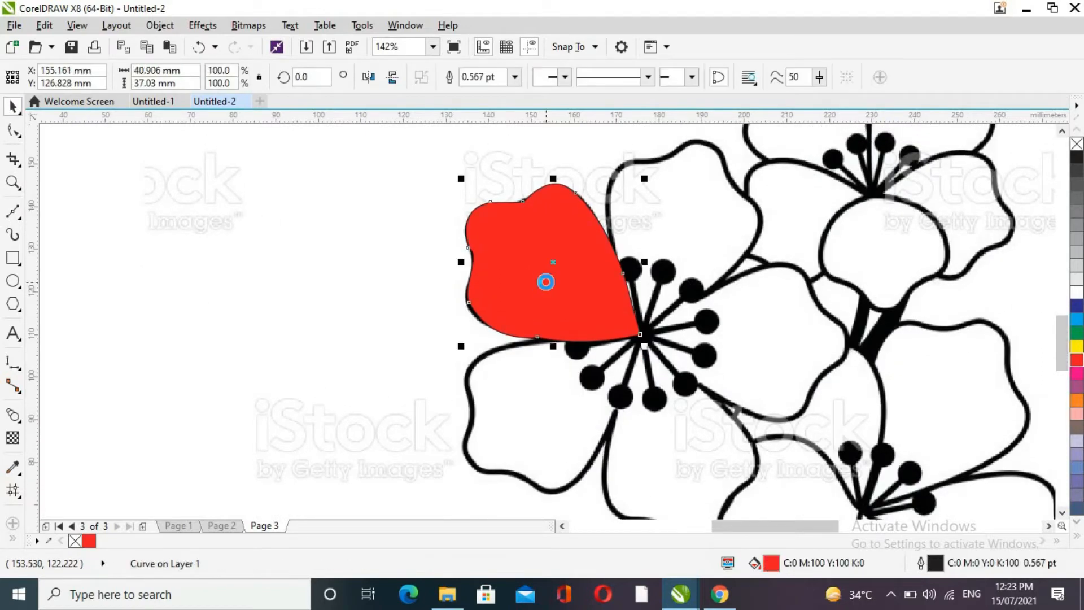
{"action": "left_click_drag", "start_coordinate": [548, 282], "coordinate": [694, 213]}
{"action": "left_click", "coordinate": [694, 213]}
{"action": "left_click_drag", "start_coordinate": [789, 295], "coordinate": [637, 353]}
{"action": "left_click_drag", "start_coordinate": [684, 249], "coordinate": [680, 251]}
- Nudge the upper-right petal copy down and slightly left until its tip meets the flower centre, at about X 185.6, Y 132.5 mm
{"action": "key", "text": "Down"}
{"action": "key", "text": "Down"}
{"action": "key", "text": "Down"}
{"action": "key", "text": "Down"}
{"action": "key", "text": "Down"}
{"action": "key", "text": "Down"}
{"action": "key", "text": "Down"}
{"action": "key", "text": "Down"}
{"action": "key", "text": "Down"}
{"action": "key", "text": "Down"}
{"action": "key", "text": "Down"}
{"action": "key", "text": "Down"}
{"action": "key", "text": "Down"}
{"action": "key", "text": "Down"}
{"action": "key", "text": "Down"}
{"action": "key", "text": "Down"}
{"action": "key", "text": "Down"}
{"action": "key", "text": "Down"}
{"action": "key", "text": "Down"}
{"action": "key", "text": "Down"}
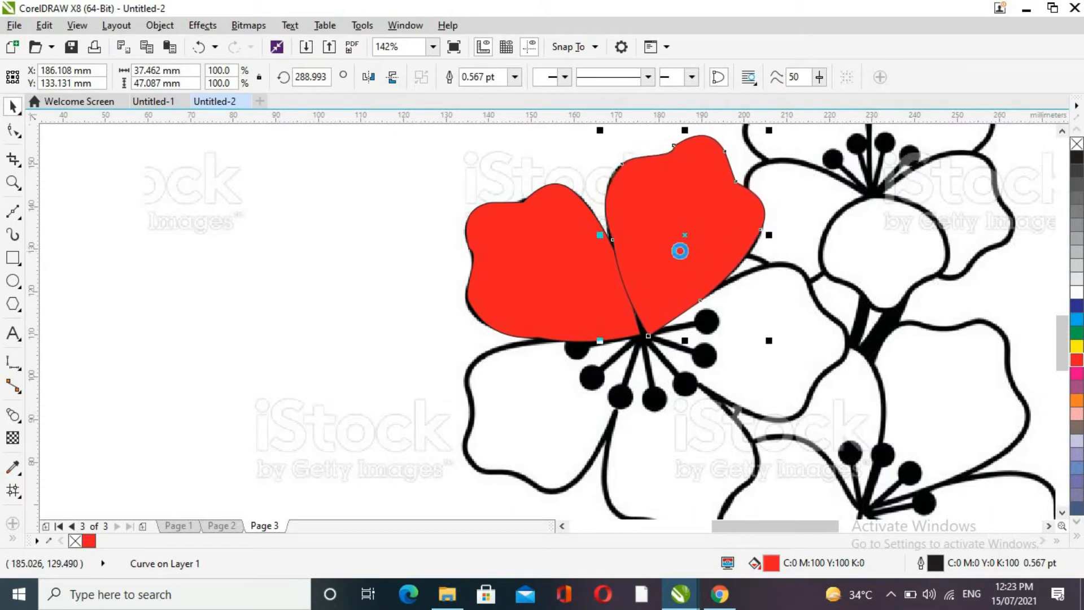
{"action": "key", "text": "Left"}
{"action": "key", "text": "Left"}
{"action": "key", "text": "Left"}
{"action": "key", "text": "Down"}
{"action": "key", "text": "Down"}
{"action": "key", "text": "Down"}
{"action": "key", "text": "Left"}
{"action": "key", "text": "Left"}
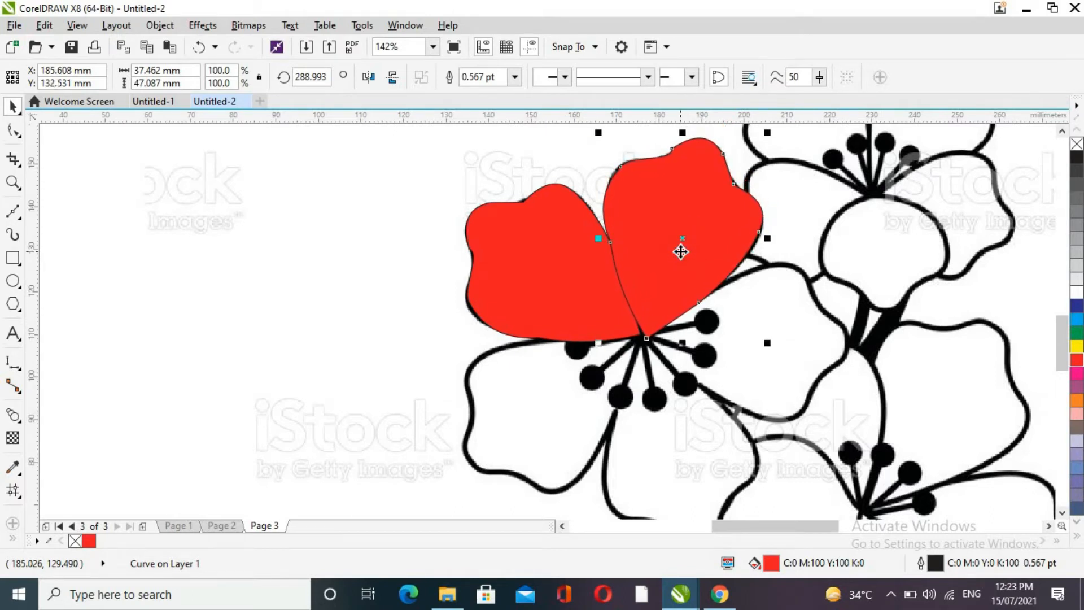
- Place another red petal copy over the flower's right petal and rotate it so its tip points at the centre
{"action": "left_click_drag", "start_coordinate": [682, 238], "coordinate": [760, 360]}
{"action": "right_click", "coordinate": [760, 360]}
{"action": "left_click", "coordinate": [760, 360]}
{"action": "left_click_drag", "start_coordinate": [846, 470], "coordinate": [662, 420]}
- Nudge the right petal copy left to meet the flower centre and fine-tune its rotation to about 208 degrees
{"action": "key", "text": "Left"}
{"action": "key", "text": "Left"}
{"action": "key", "text": "Left"}
{"action": "key", "text": "Left"}
{"action": "key", "text": "Left"}
{"action": "key", "text": "Left"}
{"action": "key", "text": "Left"}
{"action": "key", "text": "Left"}
{"action": "key", "text": "Left"}
{"action": "key", "text": "Left"}
{"action": "key", "text": "Left"}
{"action": "key", "text": "Left"}
{"action": "key", "text": "Left"}
{"action": "key", "text": "Left"}
{"action": "key", "text": "Left"}
{"action": "key", "text": "Left"}
{"action": "key", "text": "Left"}
{"action": "key", "text": "Left"}
{"action": "key", "text": "Left"}
{"action": "key", "text": "Left"}
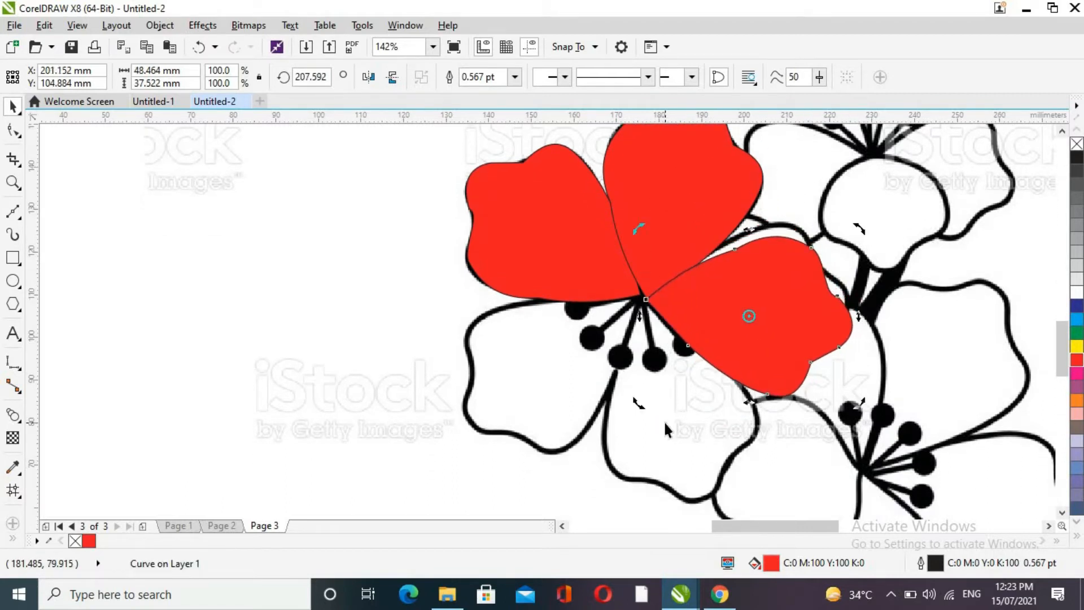
{"action": "left_click_drag", "start_coordinate": [858, 229], "coordinate": [857, 229]}
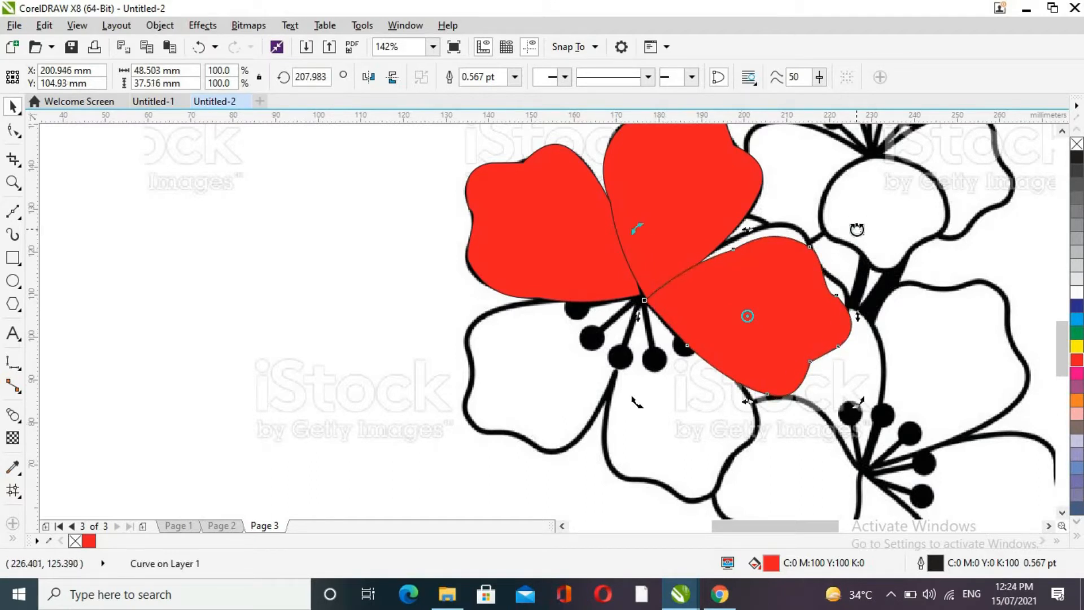
- Place a red petal copy over the flower's bottom petal, rotate it to about 133 degrees, and align its tip with the centre
{"action": "left_click_drag", "start_coordinate": [765, 320], "coordinate": [668, 424]}
{"action": "left_click_drag", "start_coordinate": [764, 331], "coordinate": [778, 421]}
{"action": "left_click", "coordinate": [547, 421]}
{"action": "left_click_drag", "start_coordinate": [659, 358], "coordinate": [657, 333]}
{"action": "left_click_drag", "start_coordinate": [1064, 369], "coordinate": [1064, 355]}
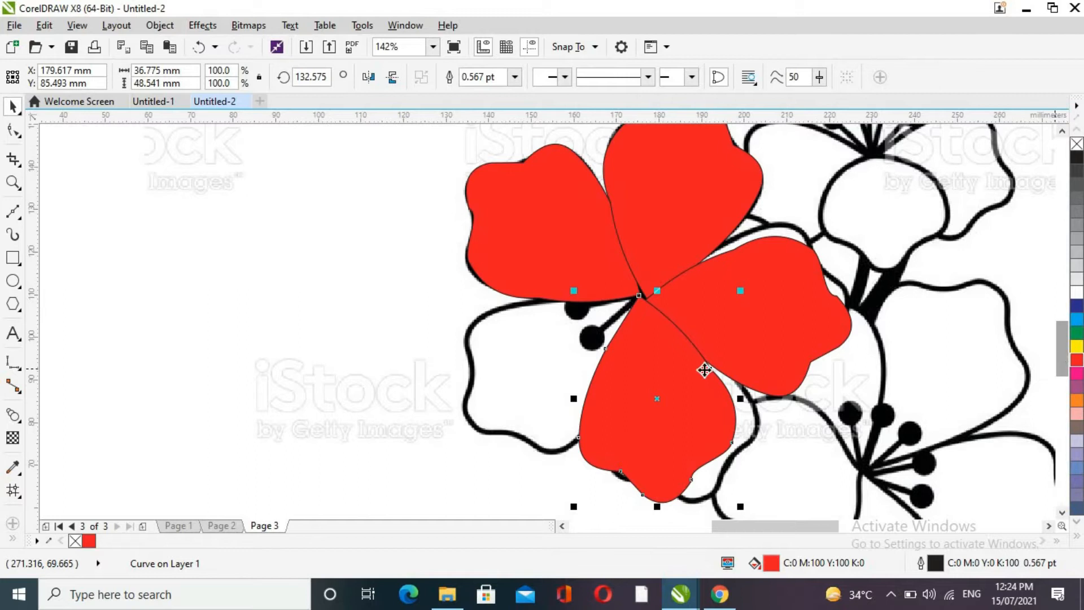
- Place a red petal copy over the lower-left petal, rotate it to about 61.5 degrees, and move its tip to the flower centre
{"action": "left_click_drag", "start_coordinate": [660, 403], "coordinate": [522, 363]}
{"action": "left_click", "coordinate": [523, 363]}
{"action": "left_click_drag", "start_coordinate": [612, 249], "coordinate": [775, 459]}
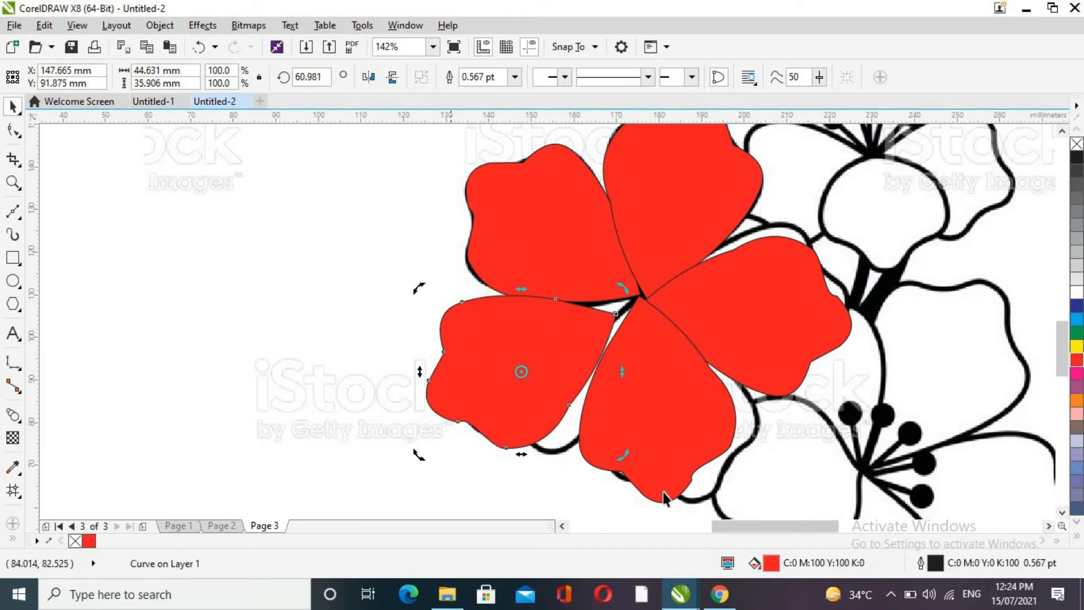
{"action": "left_click_drag", "start_coordinate": [619, 463], "coordinate": [629, 465]}
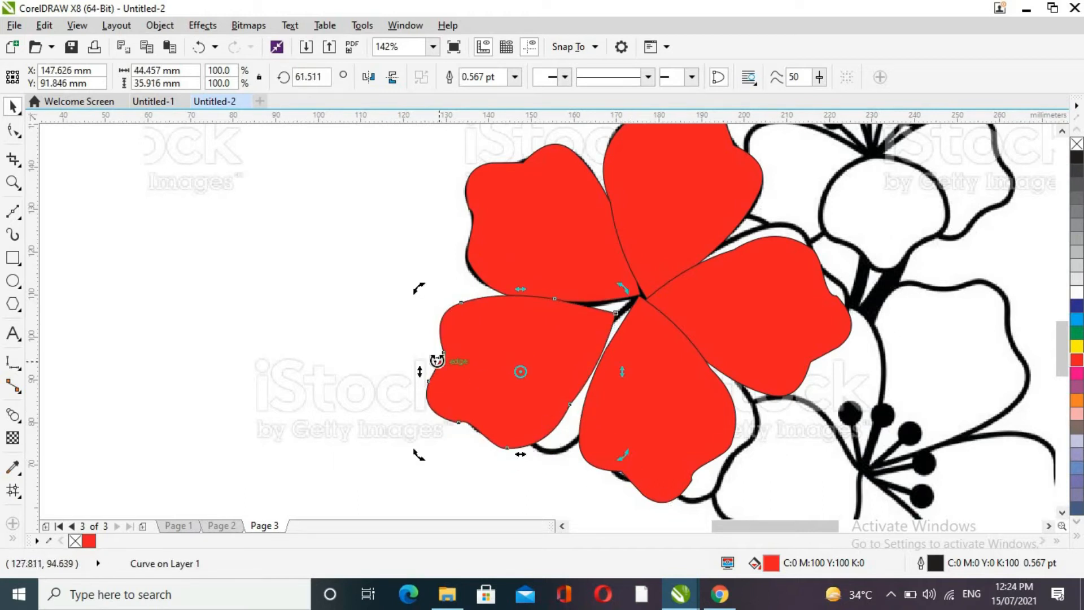
{"action": "left_click_drag", "start_coordinate": [549, 371], "coordinate": [559, 363]}
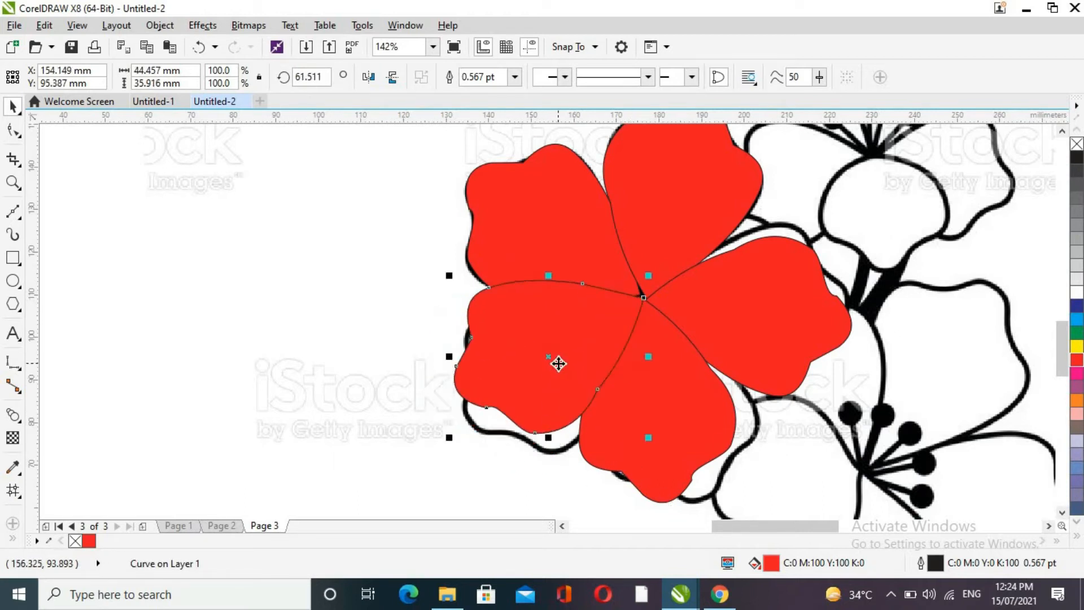
- Rotate the lower-left petal copy further to about 65 degrees and shift it slightly to fit the traced petal
{"action": "left_click", "coordinate": [537, 369]}
{"action": "mouse_move", "coordinate": [645, 445]}
{"action": "left_mouse_down"}
{"action": "mouse_move", "coordinate": [673, 455]}
{"action": "mouse_move", "coordinate": [662, 446]}
{"action": "left_mouse_up"}
{"action": "left_click_drag", "start_coordinate": [533, 345], "coordinate": [530, 352]}
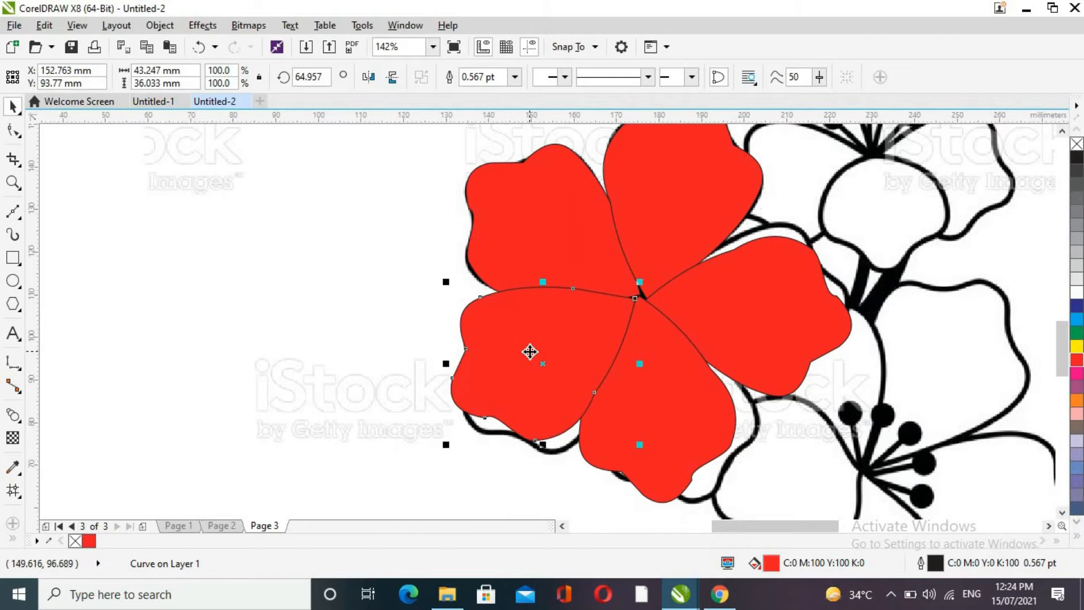
- Select all five red petals of the large flower together, leaving the background image unselected
{"action": "left_click", "coordinate": [833, 402]}
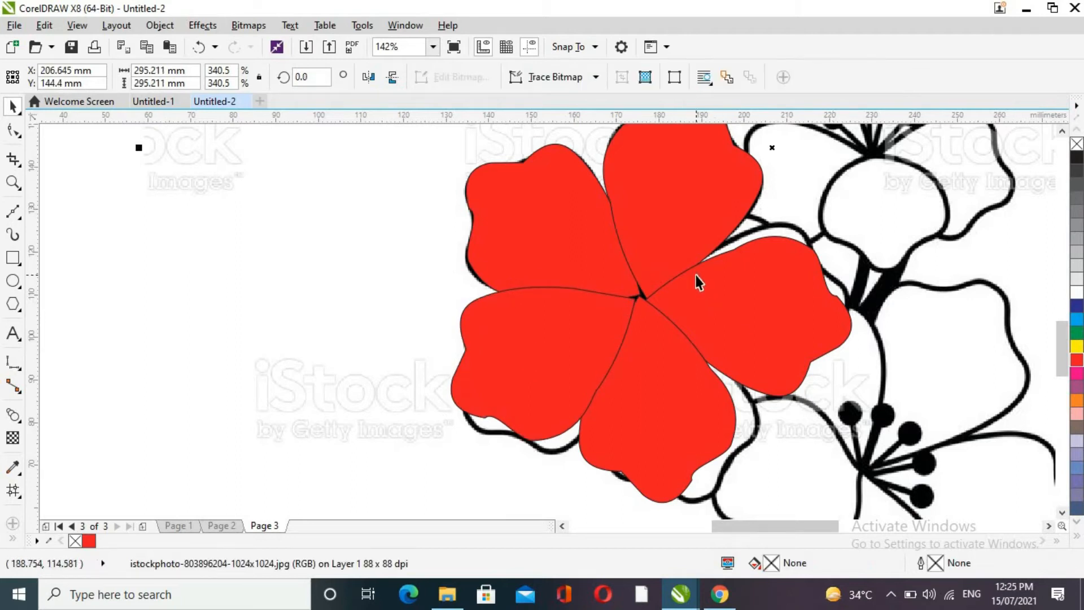
{"action": "mouse_move", "coordinate": [1063, 342]}
{"action": "left_mouse_down"}
{"action": "mouse_move", "coordinate": [1064, 366]}
{"action": "mouse_move", "coordinate": [1063, 339]}
{"action": "left_mouse_up"}
{"action": "left_click", "coordinate": [13, 182]}
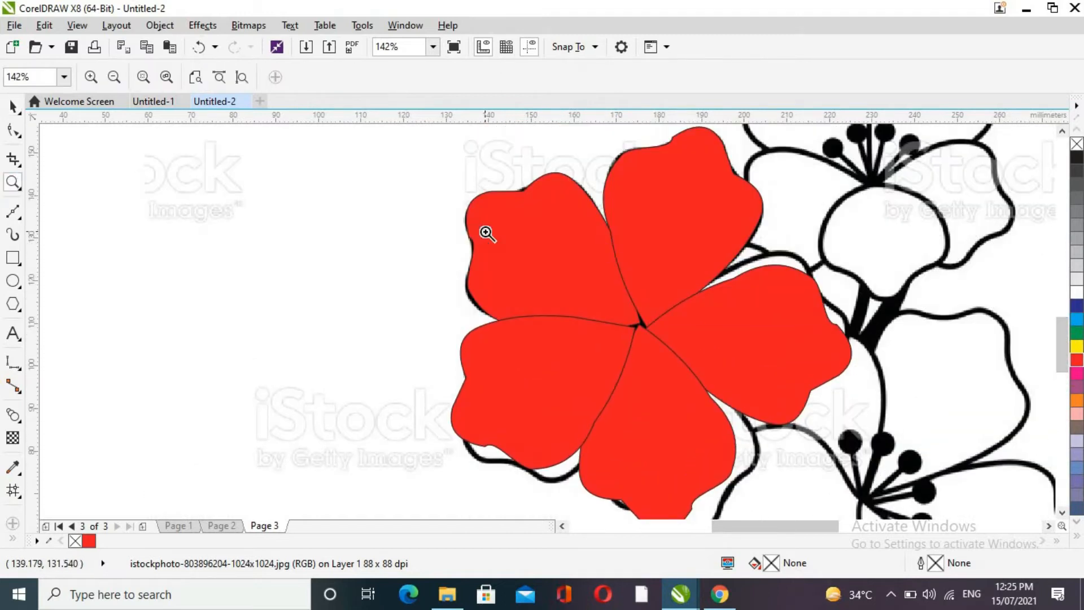
{"action": "right_click", "coordinate": [484, 232]}
{"action": "right_click", "coordinate": [484, 232]}
{"action": "key", "text": "space"}
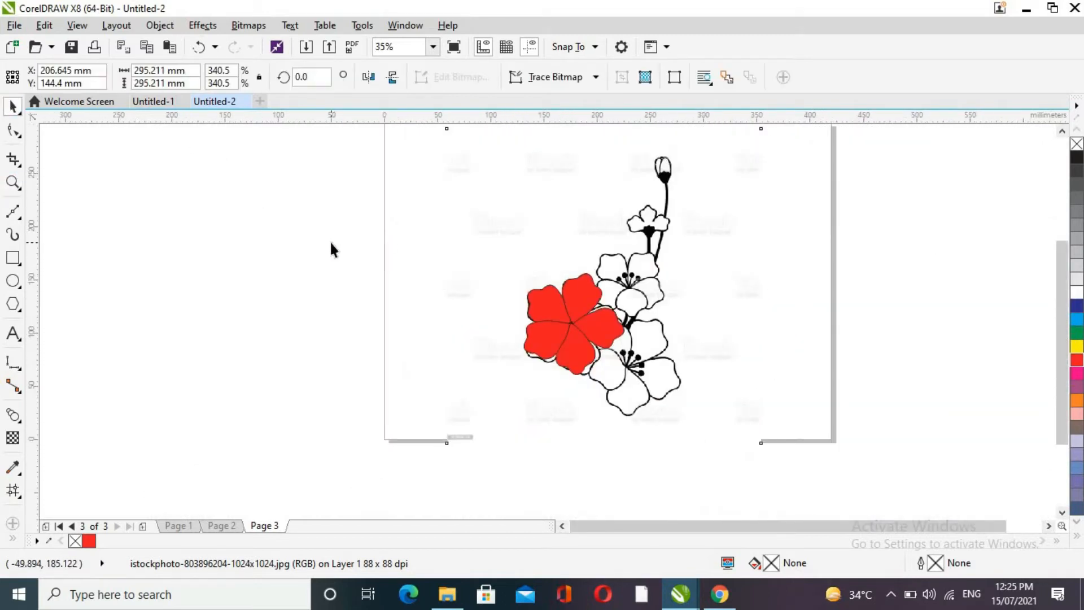
{"action": "left_click", "coordinate": [317, 228]}
{"action": "left_click_drag", "start_coordinate": [323, 202], "coordinate": [707, 432]}
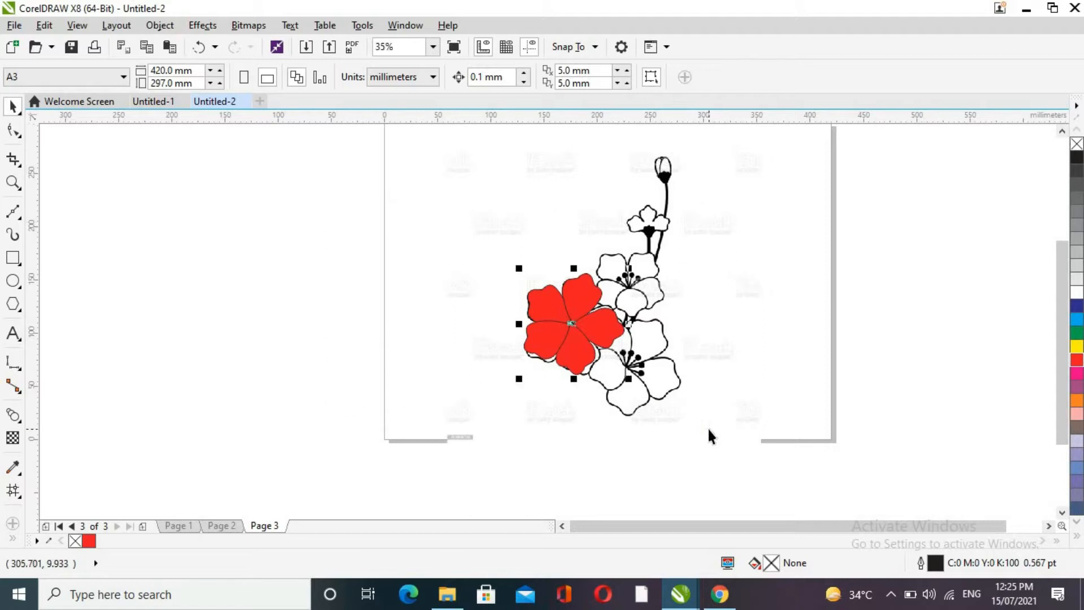
- Try the five selected petals with no fill, and undo the fill removal
{"action": "left_click", "coordinate": [75, 541]}
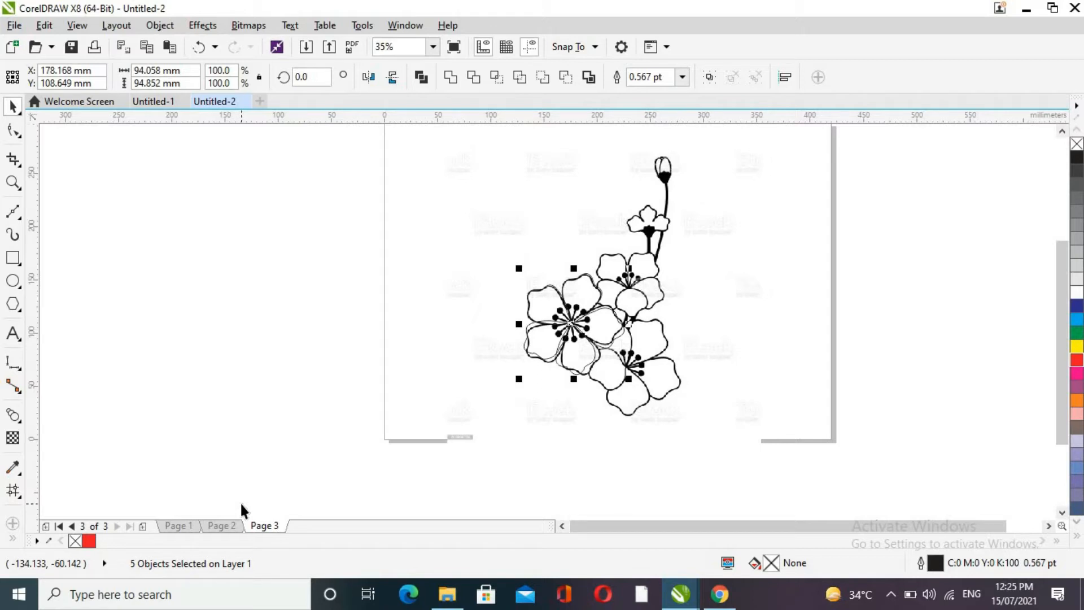
{"action": "key", "text": "ctrl+z"}
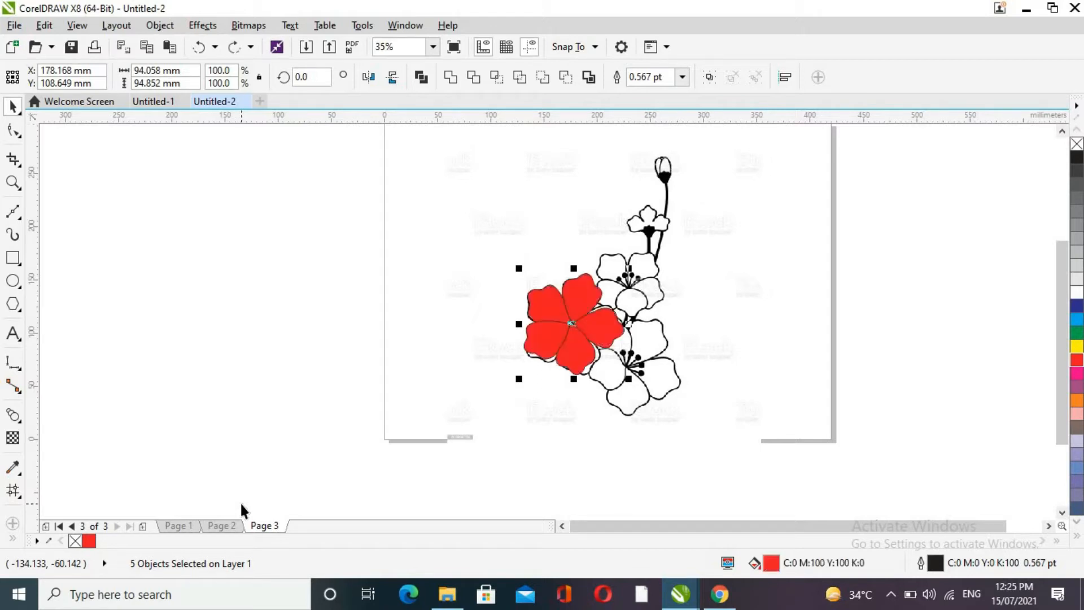
- Draw an ellipse about 12.7 by 11.7 mm over the centre of the red flower and fill it black
{"action": "left_click", "coordinate": [219, 410]}
{"action": "left_click", "coordinate": [13, 181]}
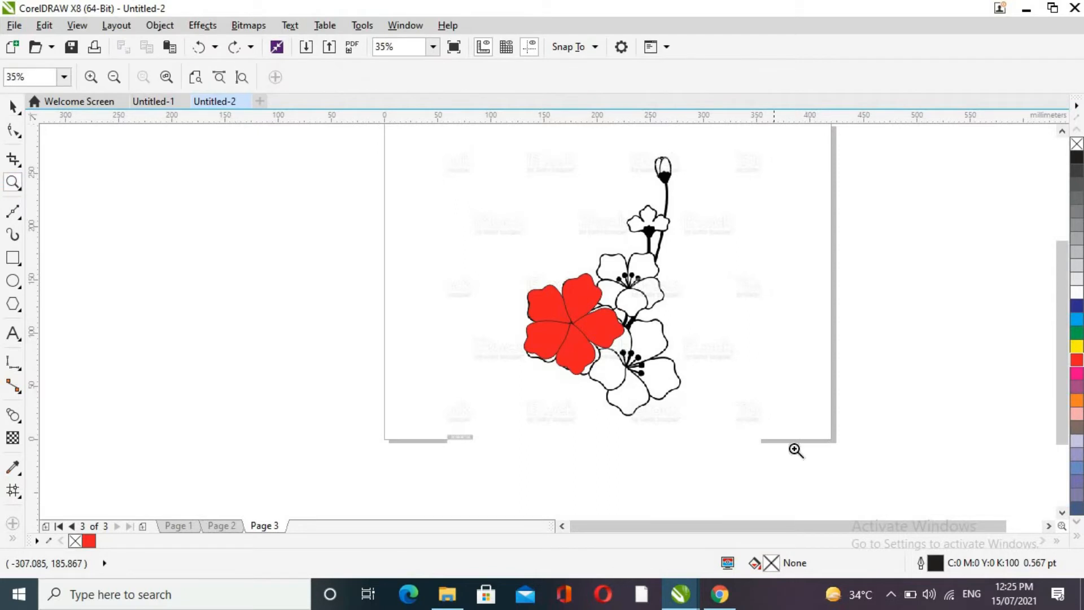
{"action": "left_click", "coordinate": [621, 357]}
{"action": "left_click", "coordinate": [492, 314]}
{"action": "scroll", "coordinate": [1064, 353], "scroll_direction": "up", "scroll_amount": 3}
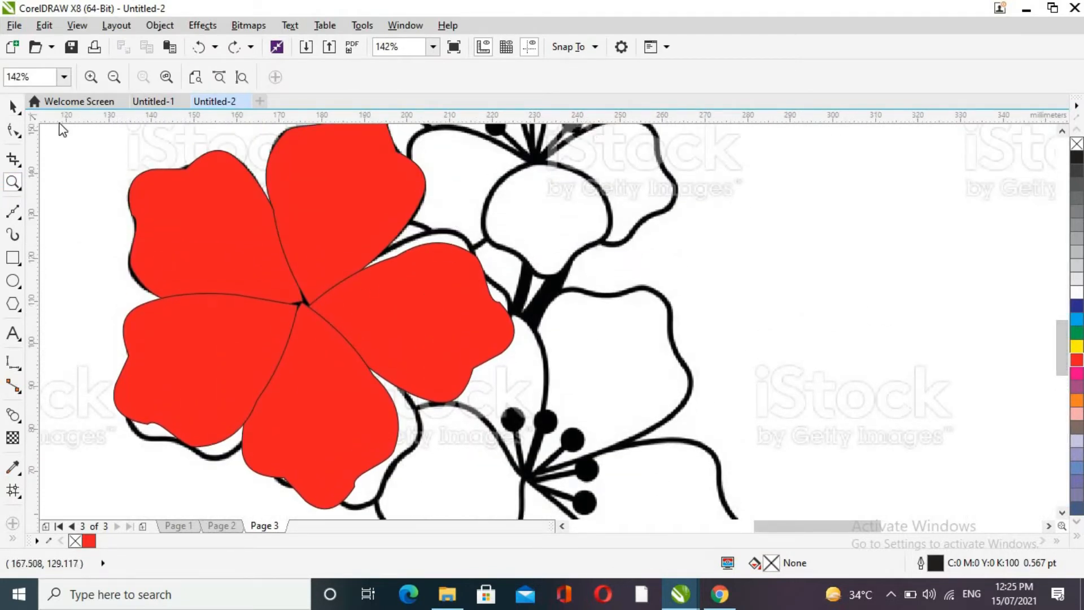
{"action": "left_click", "coordinate": [13, 106]}
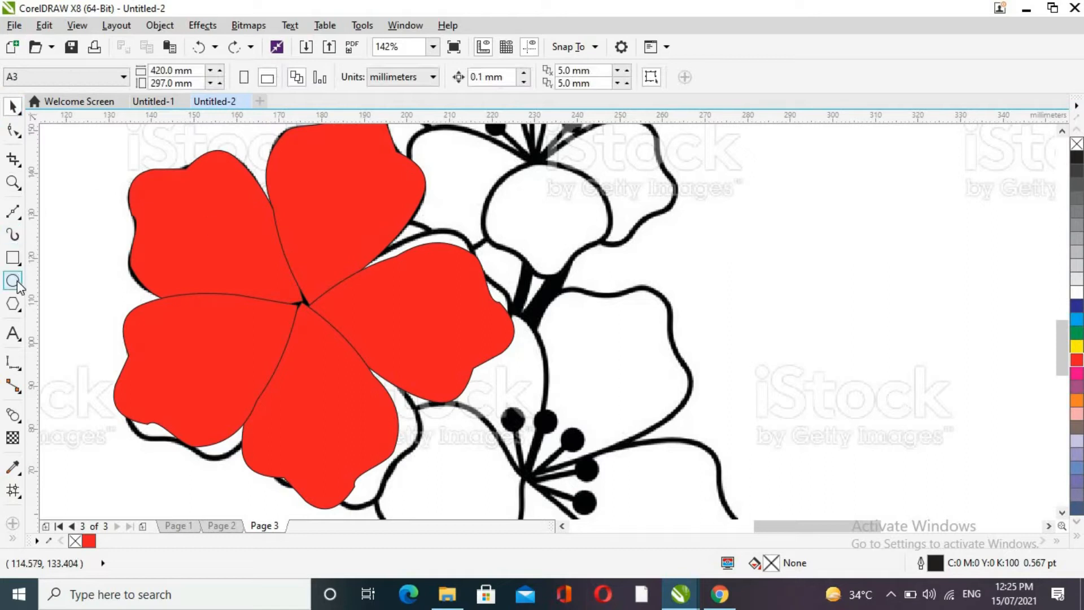
{"action": "left_click", "coordinate": [13, 281]}
{"action": "left_click_drag", "start_coordinate": [274, 282], "coordinate": [327, 334]}
{"action": "left_click", "coordinate": [13, 106]}
{"action": "left_click", "coordinate": [1077, 158]}
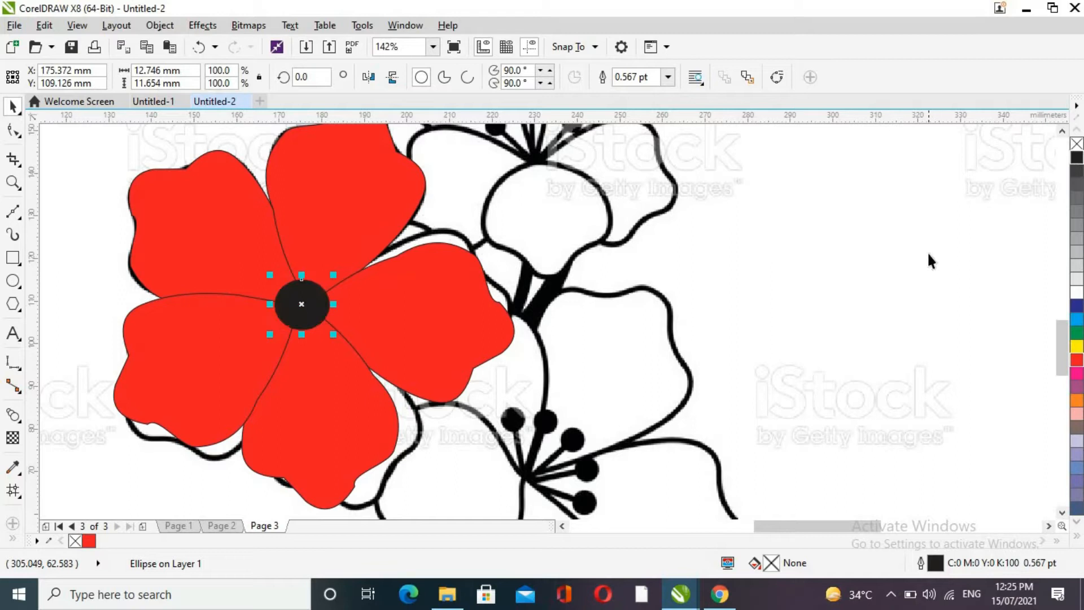
{"action": "left_click", "coordinate": [928, 254]}
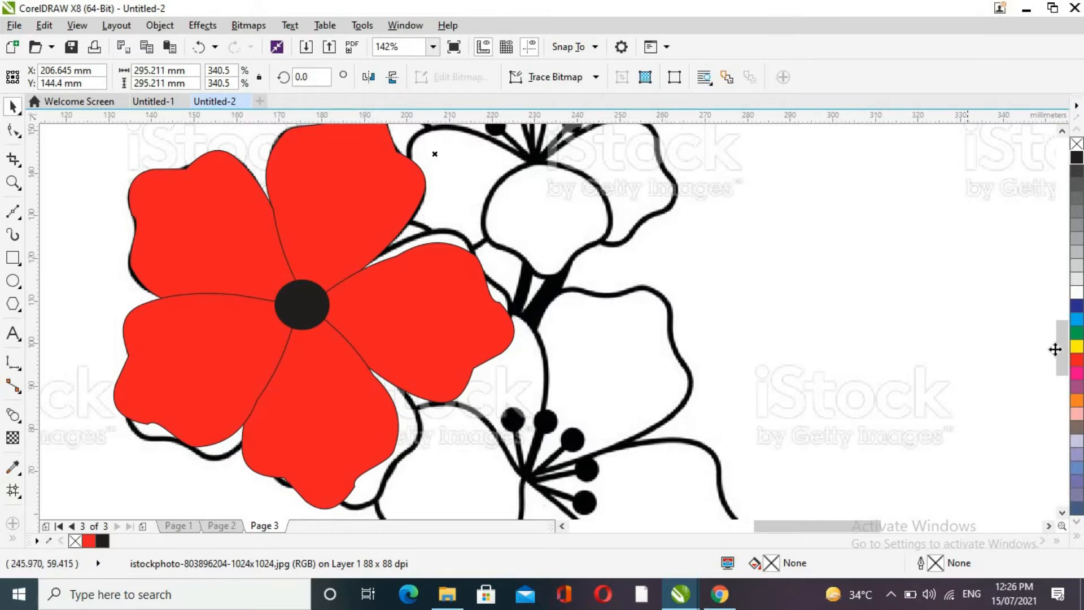
- Draw a black-filled ellipse about 7.8 by 6.3 mm over the lower flower's first stamen tip and copy it onto the other four tips
{"action": "scroll", "coordinate": [1055, 348], "scroll_direction": "down", "scroll_amount": 3}
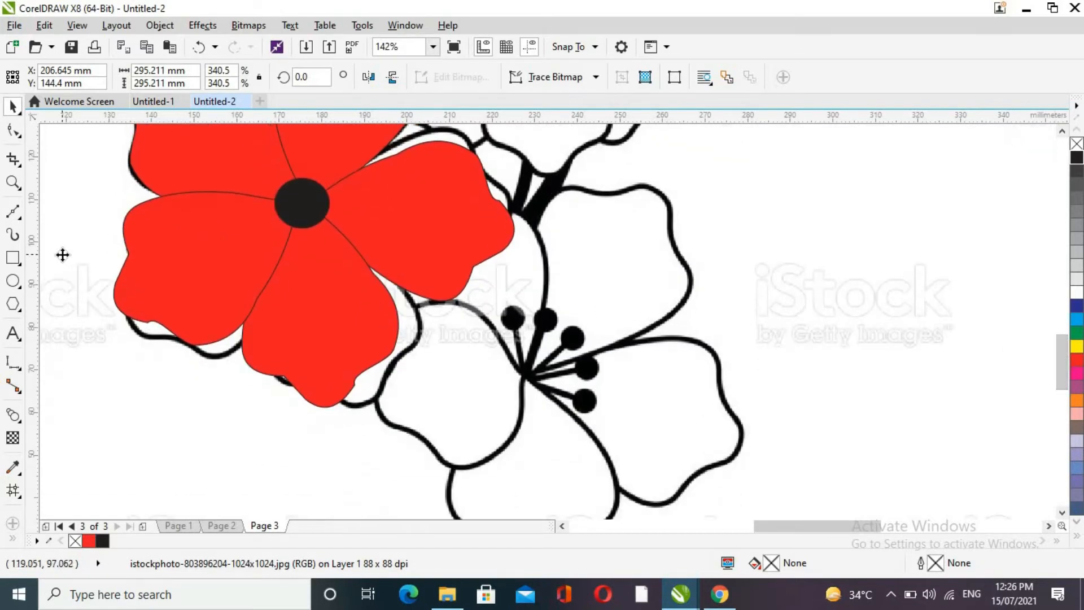
{"action": "left_click", "coordinate": [13, 281]}
{"action": "left_click_drag", "start_coordinate": [494, 304], "coordinate": [528, 333]}
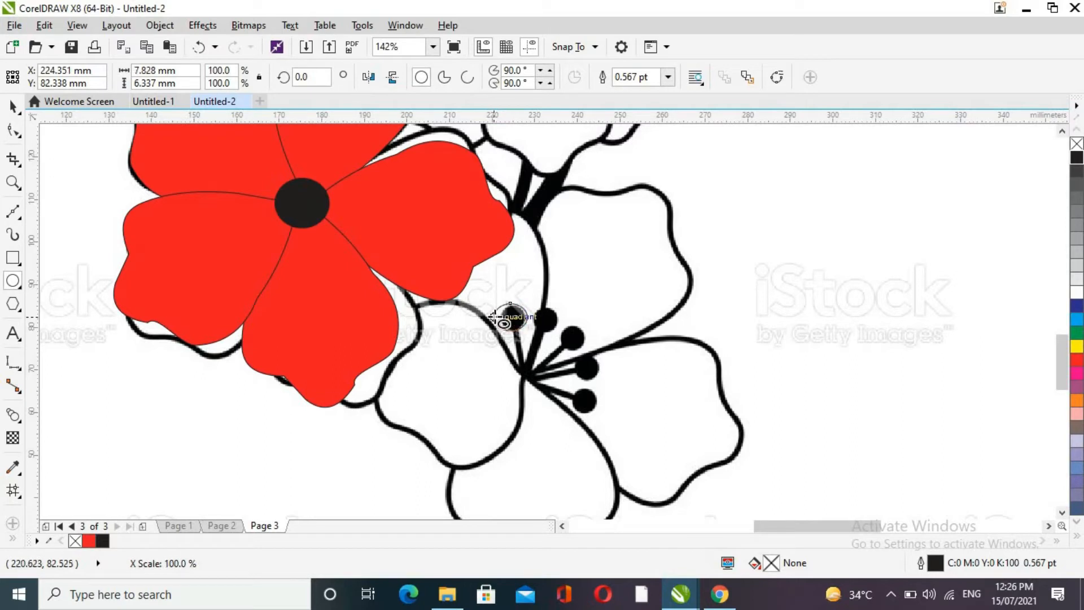
{"action": "left_click", "coordinate": [20, 113]}
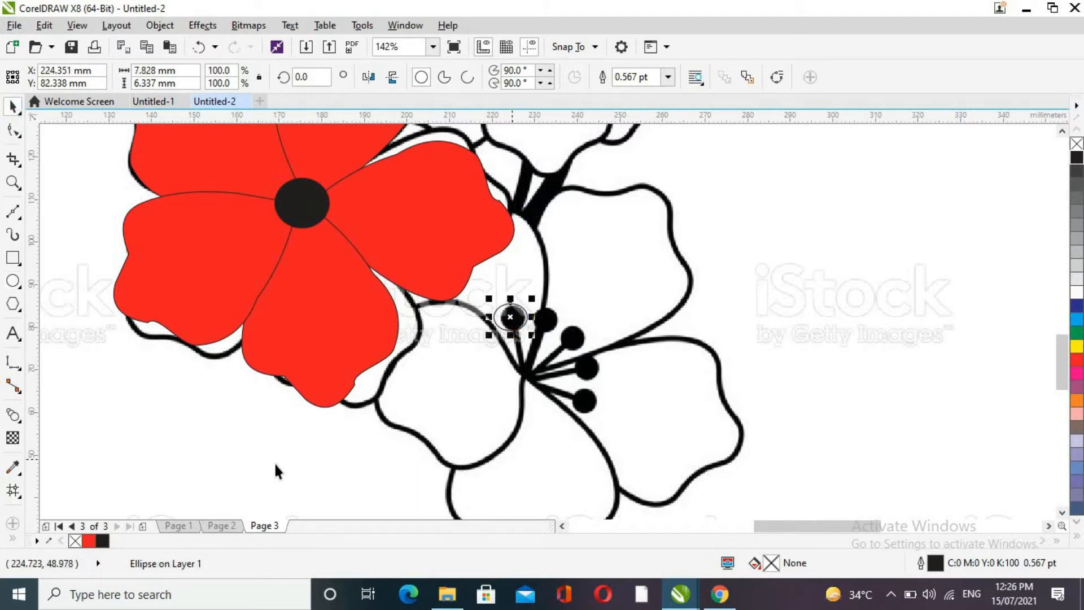
{"action": "left_click", "coordinate": [102, 541]}
{"action": "left_click_drag", "start_coordinate": [510, 316], "coordinate": [585, 401]}
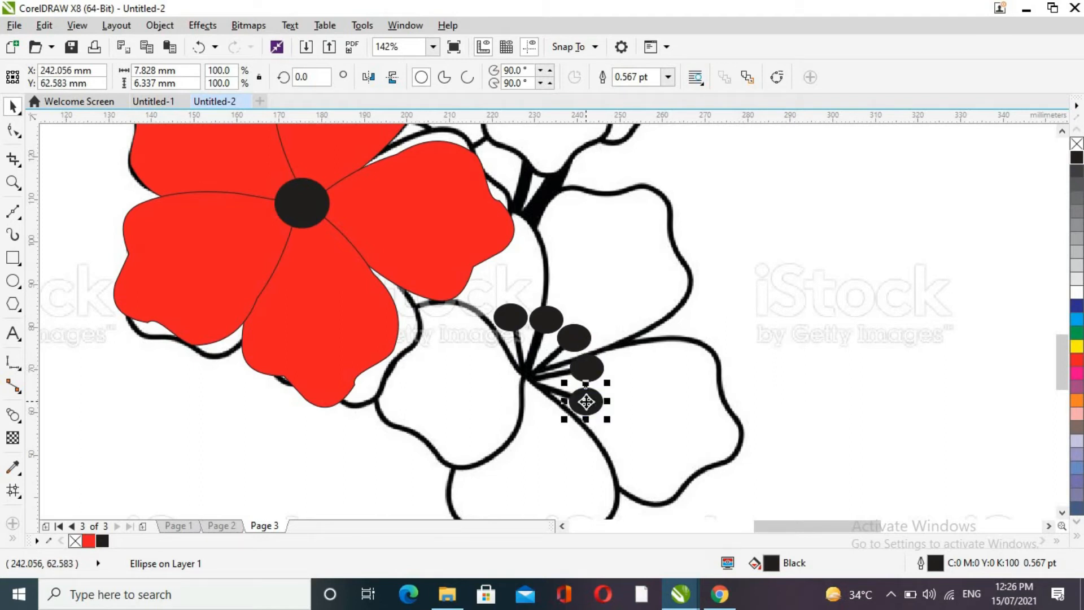
{"action": "left_click", "coordinate": [797, 316]}
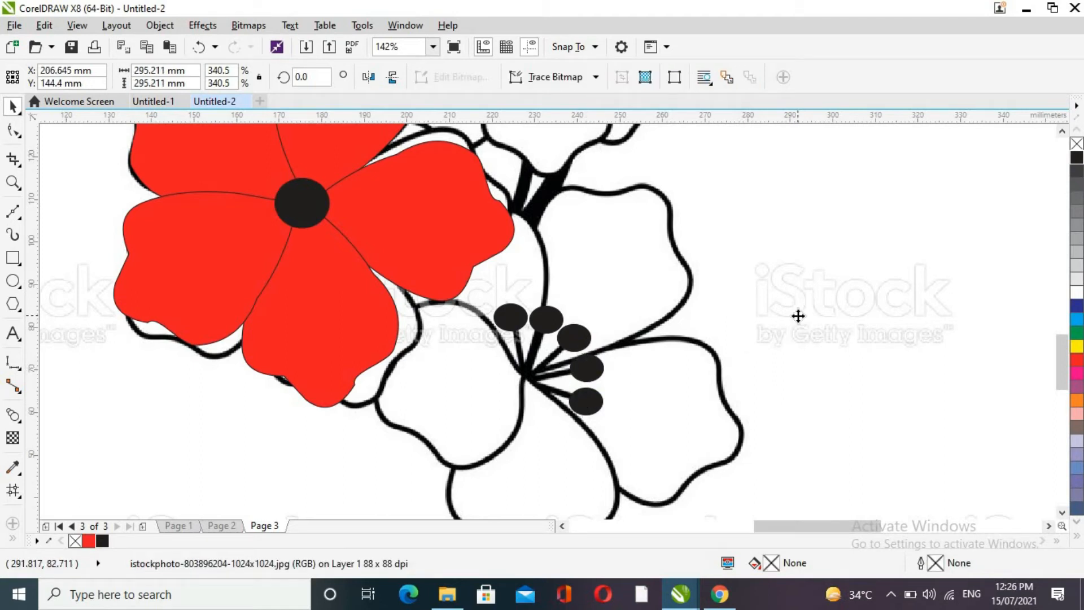
- Start a Bezier outline at the lower flower's centre and trace around the first two stamen filaments up to their tips
{"action": "left_click", "coordinate": [13, 182]}
{"action": "left_click", "coordinate": [561, 364]}
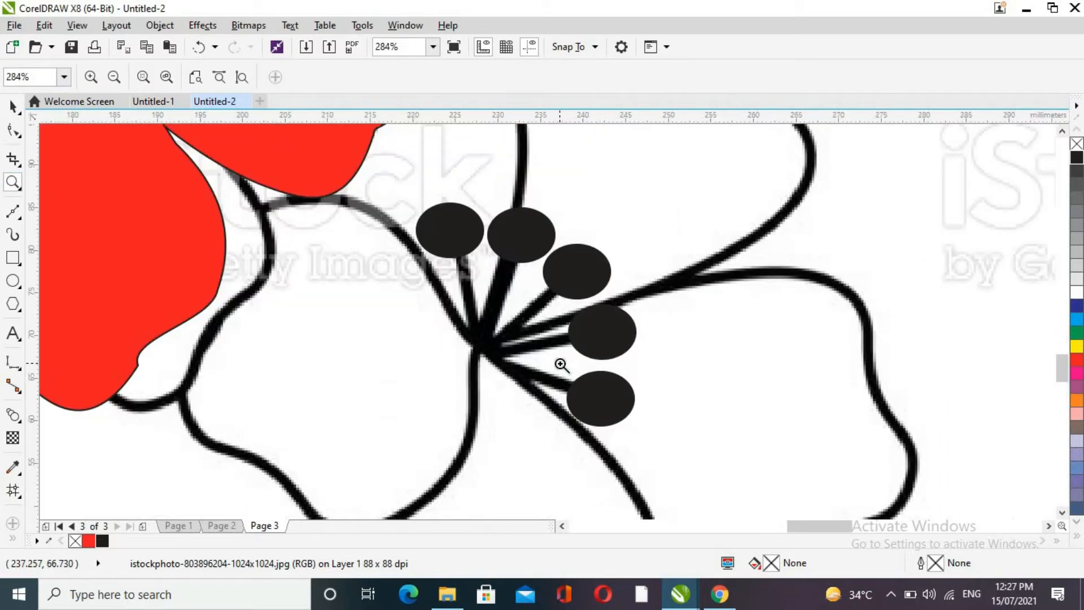
{"action": "left_click", "coordinate": [490, 389]}
{"action": "scroll", "coordinate": [1060, 370], "scroll_direction": "up", "scroll_amount": 3}
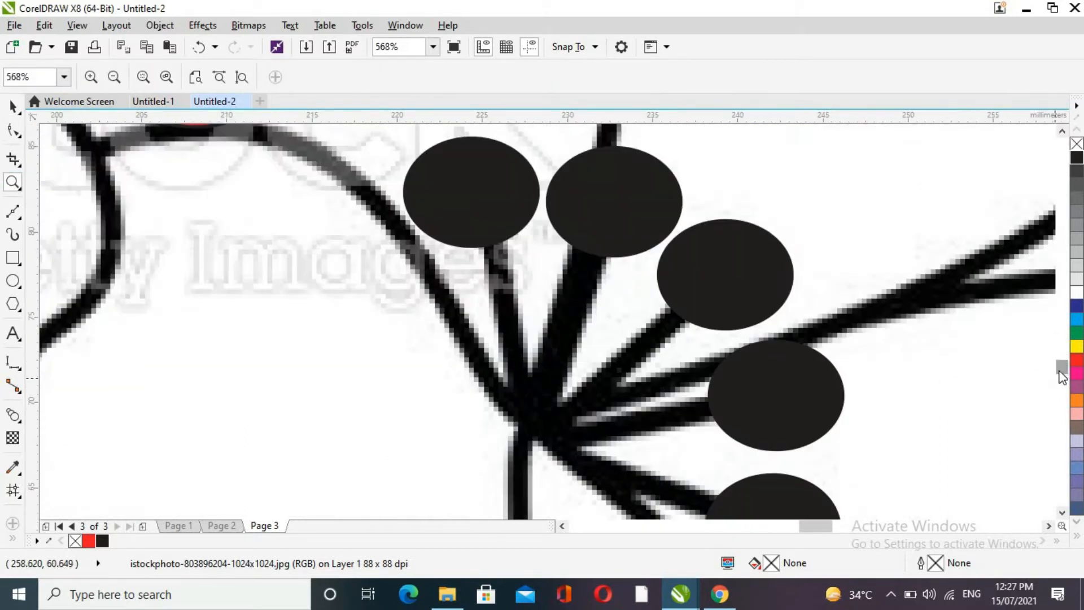
{"action": "left_click", "coordinate": [12, 211]}
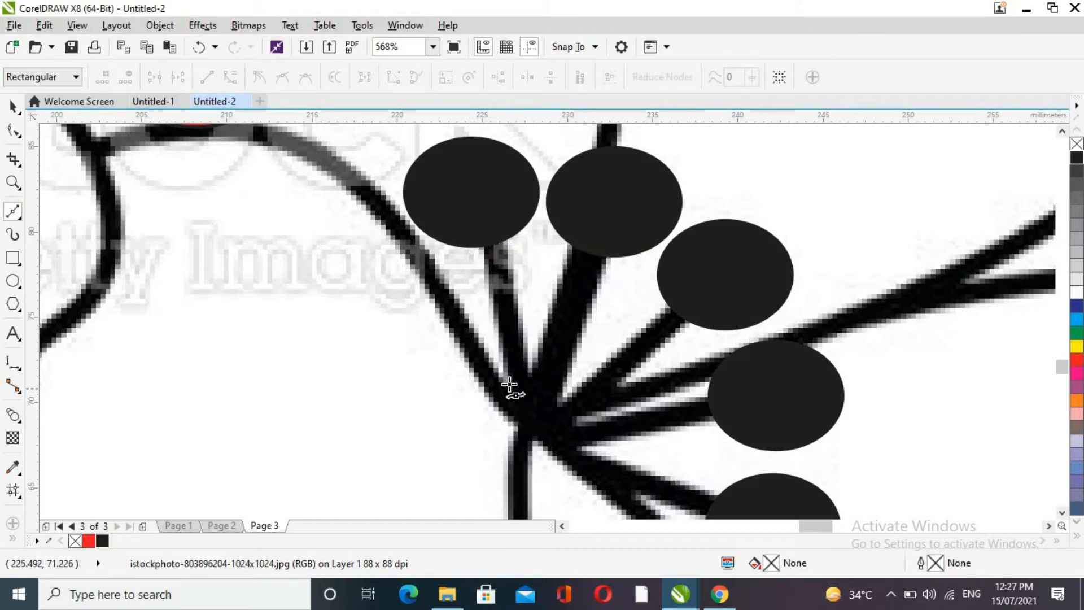
{"action": "left_click", "coordinate": [509, 385]}
{"action": "left_click", "coordinate": [504, 238]}
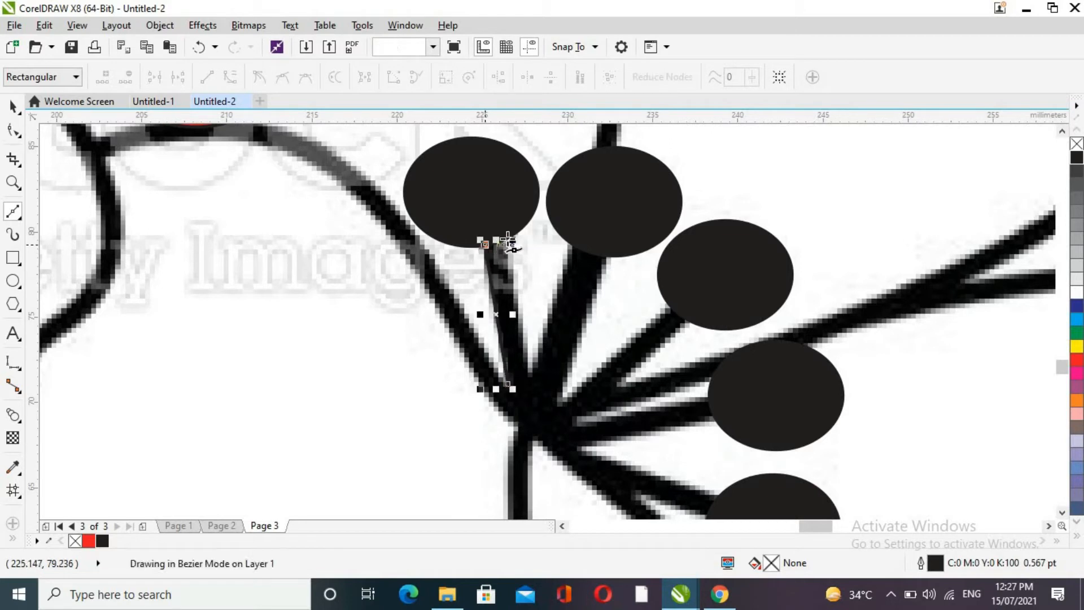
{"action": "left_click", "coordinate": [531, 376]}
{"action": "left_click", "coordinate": [572, 244]}
{"action": "left_click", "coordinate": [607, 254]}
{"action": "left_click", "coordinate": [556, 404]}
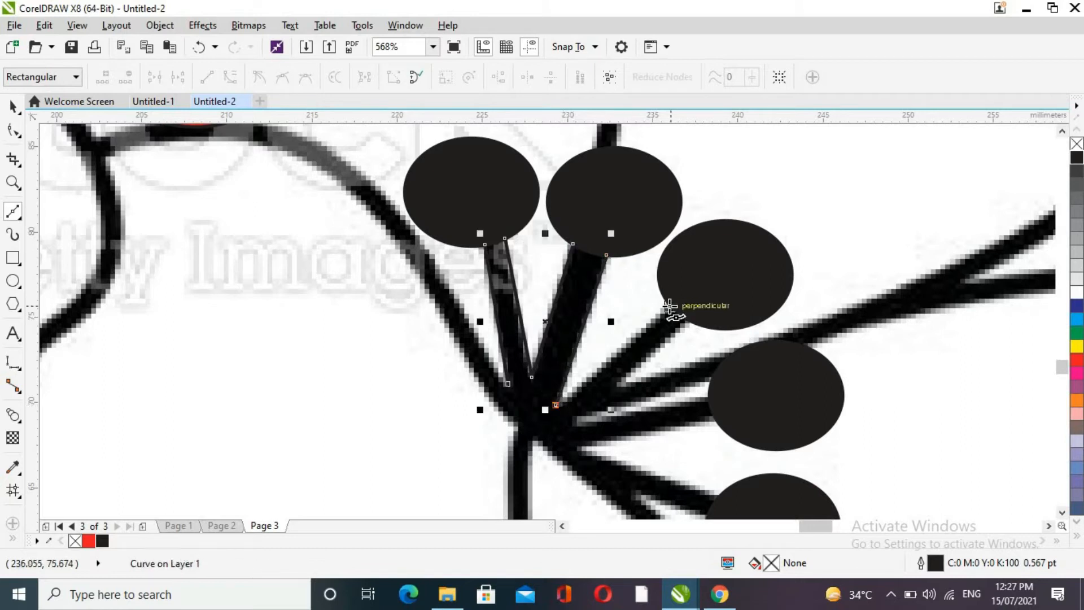
- Continue the outline around the third and fourth stamen filaments, returning to the flower centre after each
{"action": "left_click", "coordinate": [670, 306]}
{"action": "left_click", "coordinate": [693, 322]}
{"action": "left_click", "coordinate": [570, 420]}
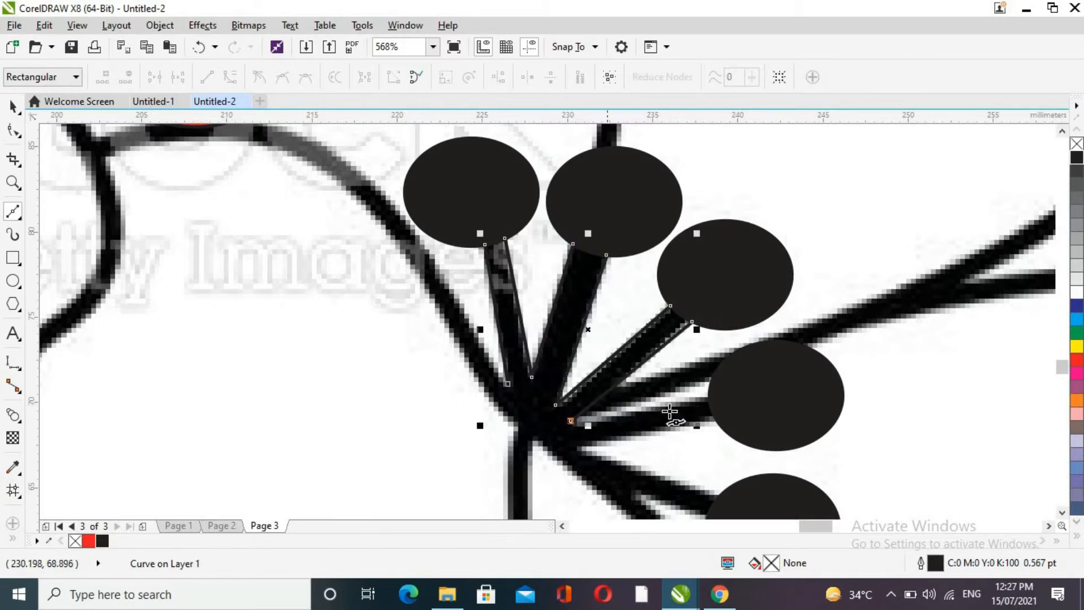
{"action": "left_click", "coordinate": [714, 420]}
{"action": "left_click", "coordinate": [576, 441]}
- Trace the fifth stamen filament and close the outline at its starting node
{"action": "scroll", "coordinate": [1064, 376], "scroll_direction": "down", "scroll_amount": 3}
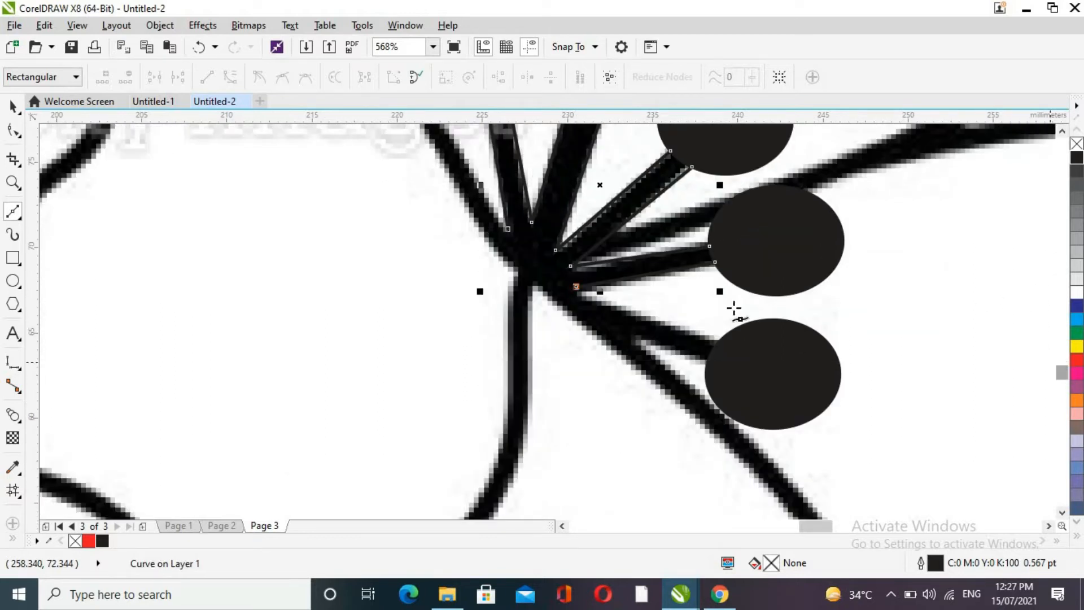
{"action": "left_click", "coordinate": [716, 346]}
{"action": "left_click", "coordinate": [706, 363]}
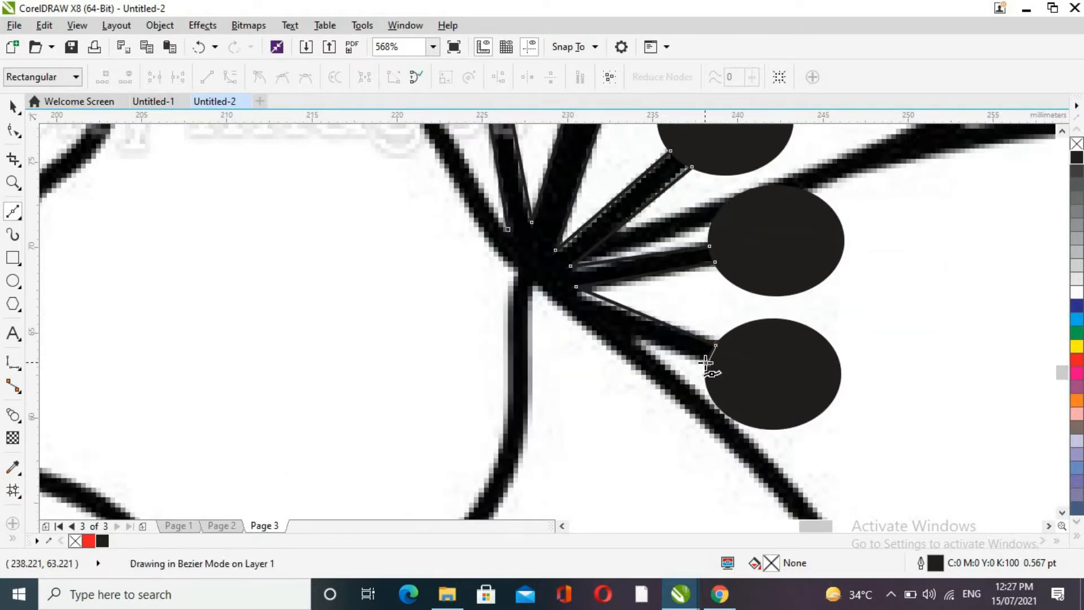
{"action": "left_click", "coordinate": [555, 297]}
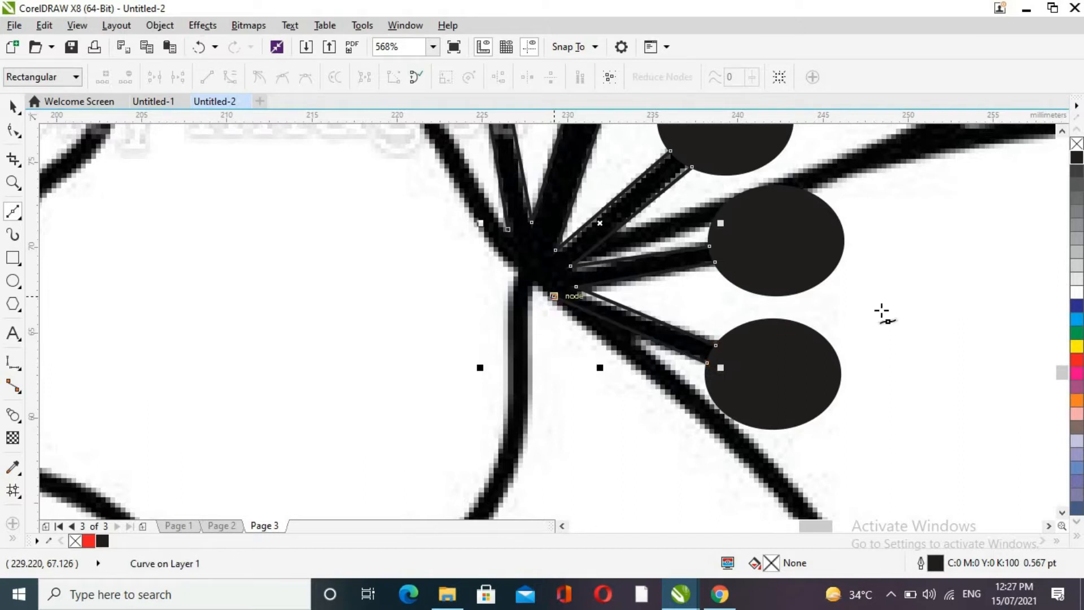
{"action": "scroll", "coordinate": [1062, 378], "scroll_direction": "up", "scroll_amount": 2}
{"action": "scroll", "coordinate": [1061, 377], "scroll_direction": "down", "scroll_amount": 1}
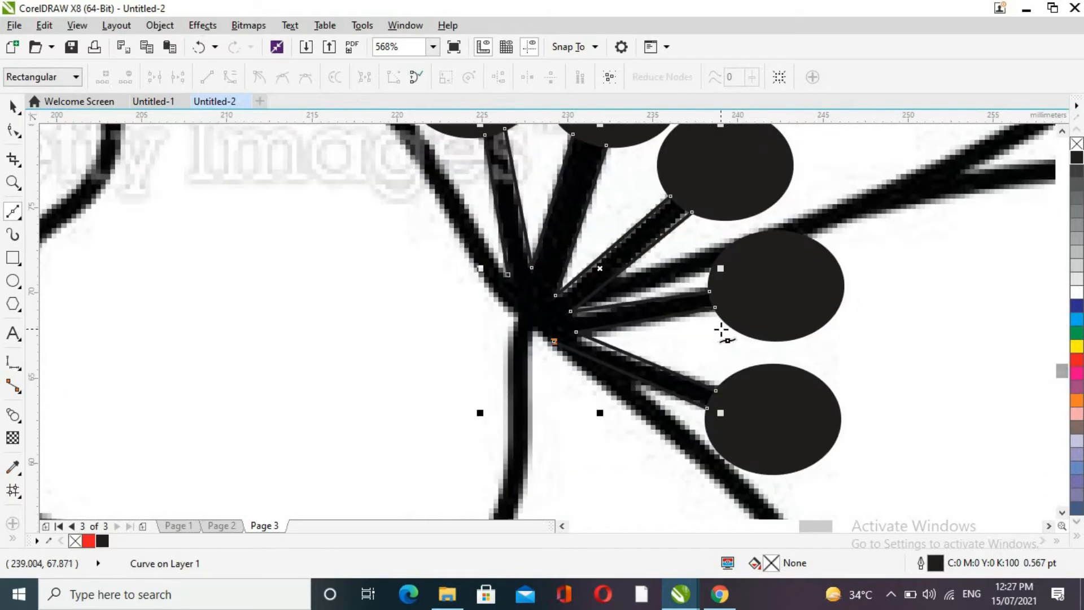
{"action": "left_click", "coordinate": [509, 275]}
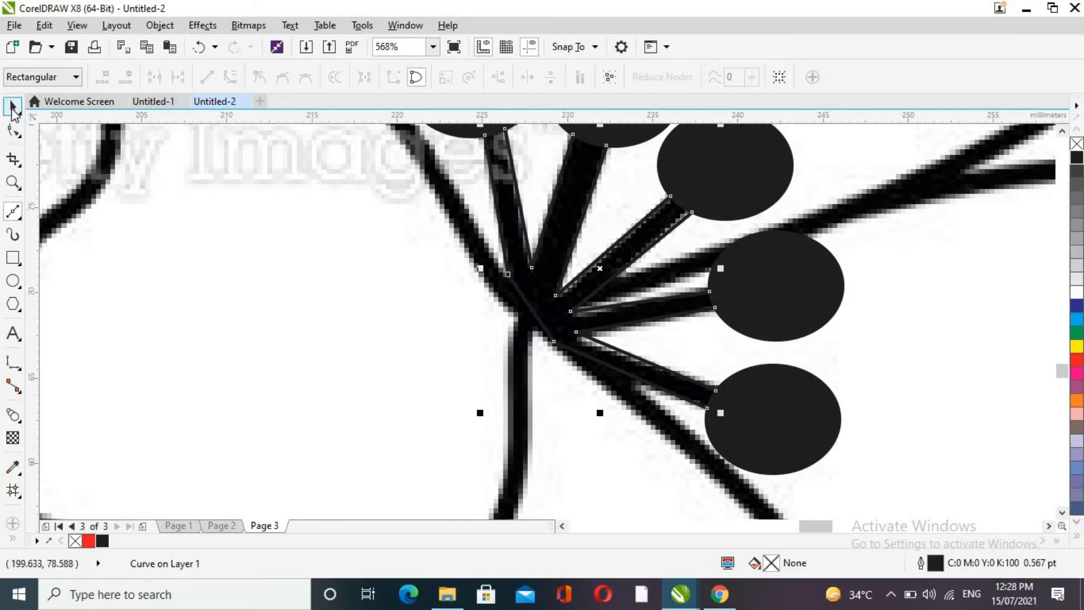
- Fill the closed filament shape with black and deselect it
{"action": "left_click", "coordinate": [12, 106]}
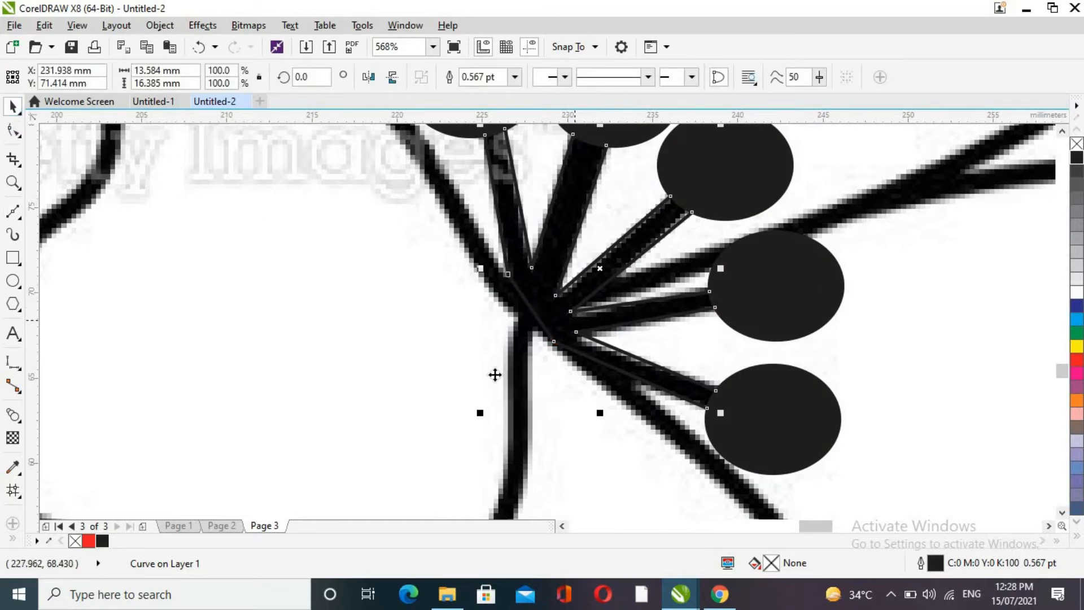
{"action": "left_click", "coordinate": [102, 542]}
{"action": "left_click_drag", "start_coordinate": [1064, 379], "coordinate": [1063, 371]}
{"action": "left_click", "coordinate": [954, 314]}
- Select the lower flower's five stamen tips and the filament shape together, leaving the background image unselected
{"action": "left_click", "coordinate": [18, 191]}
{"action": "key", "text": "F3"}
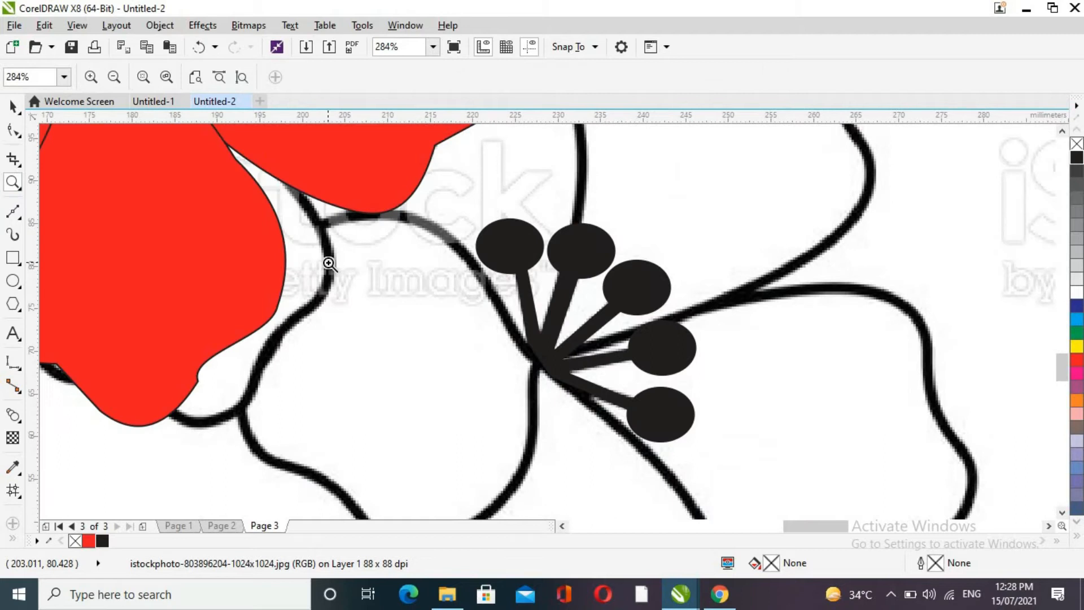
{"action": "left_click", "coordinate": [13, 105]}
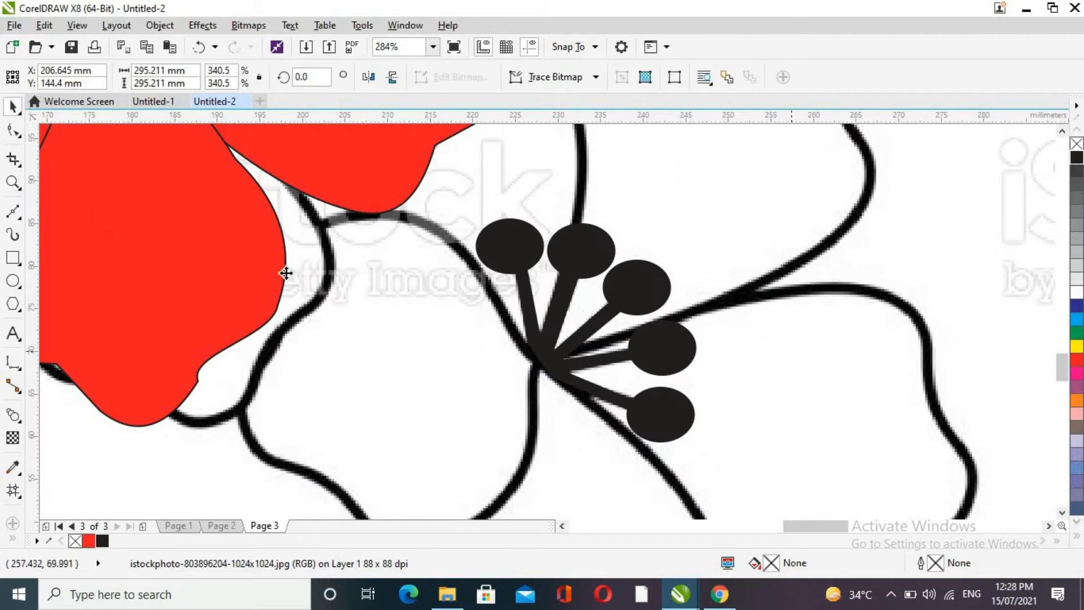
{"action": "left_click", "coordinate": [12, 182]}
{"action": "key", "text": "F3"}
{"action": "key", "text": "F3"}
{"action": "left_click", "coordinate": [12, 105]}
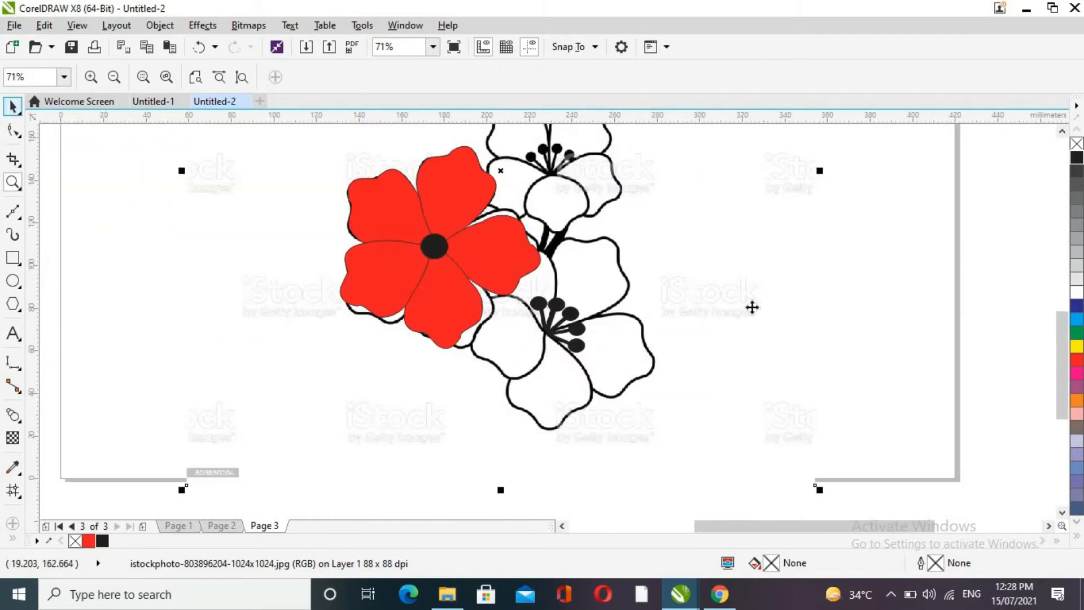
{"action": "left_click", "coordinate": [881, 272]}
{"action": "left_click_drag", "start_coordinate": [882, 273], "coordinate": [533, 373]}
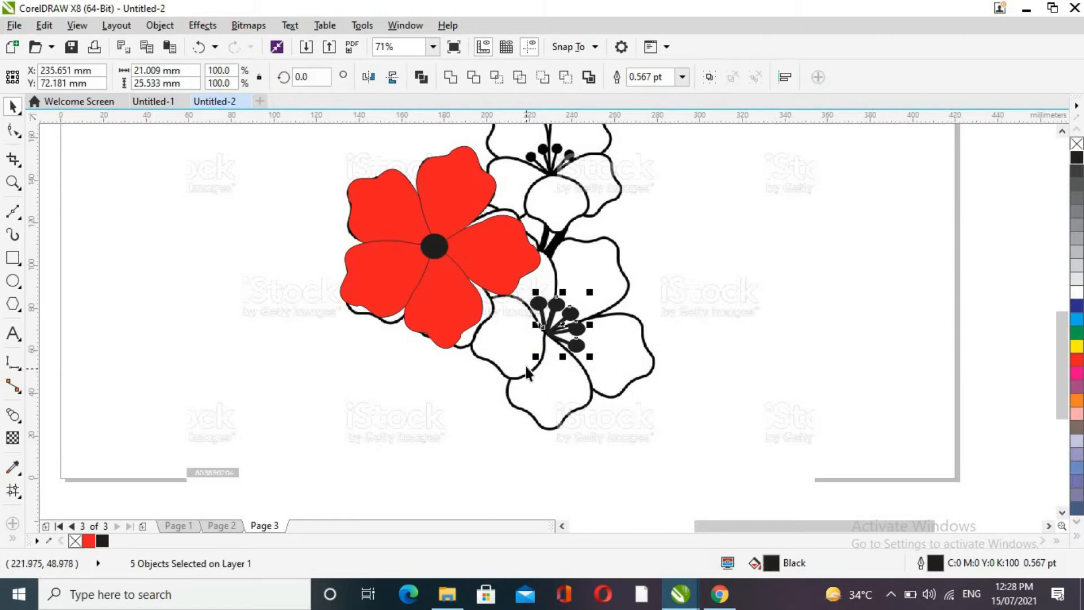
{"action": "left_click_drag", "start_coordinate": [1002, 277], "coordinate": [523, 411]}
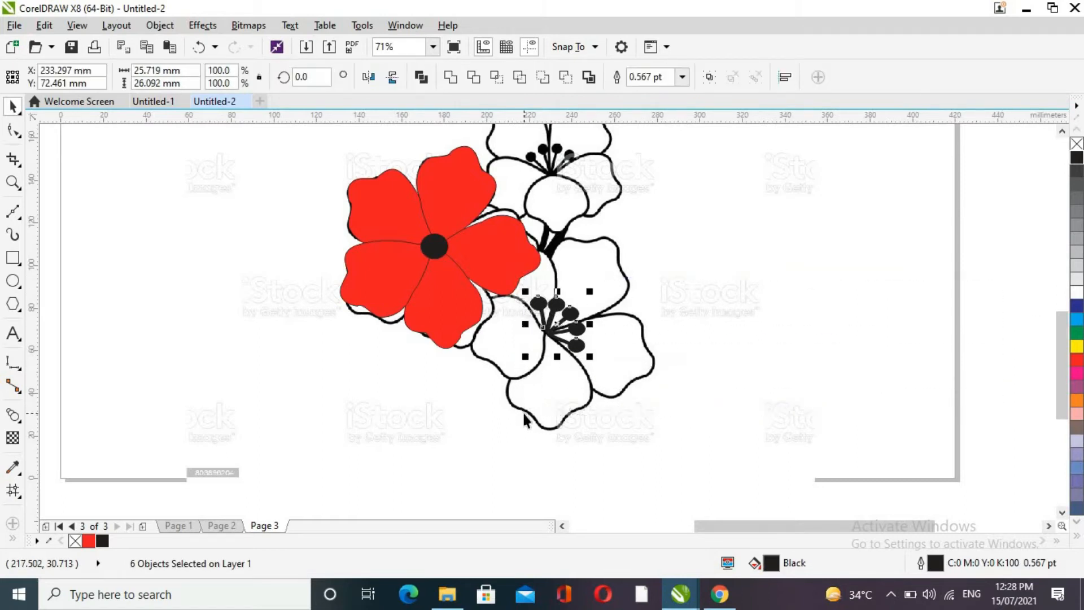
- Place a copy of the stamen set below and beside the original, mirrored both horizontally and vertically
{"action": "left_click_drag", "start_coordinate": [559, 339], "coordinate": [529, 352]}
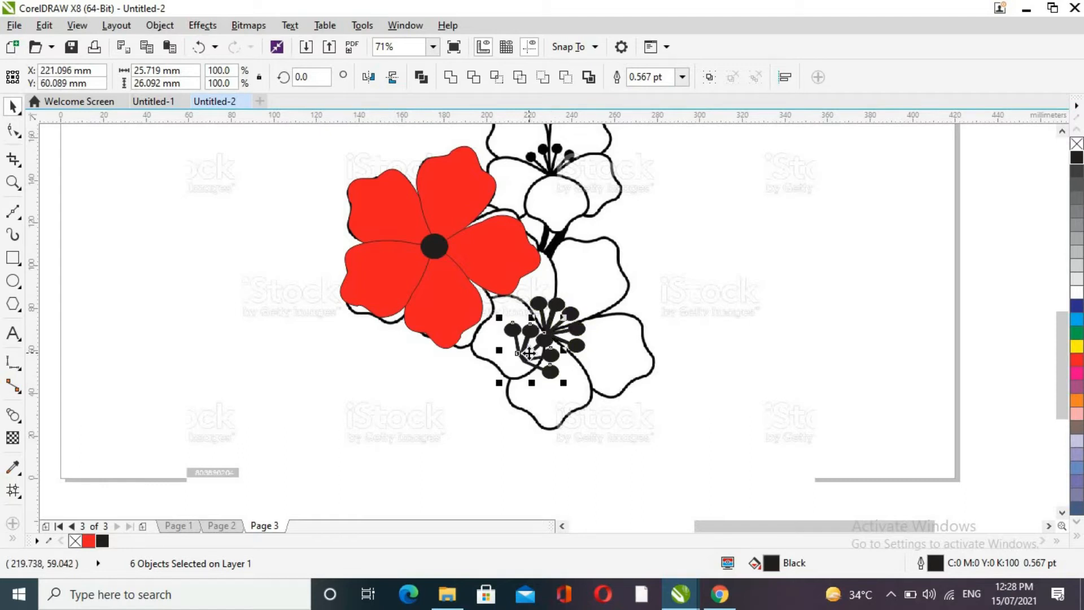
{"action": "left_click", "coordinate": [368, 77]}
{"action": "left_click", "coordinate": [395, 82]}
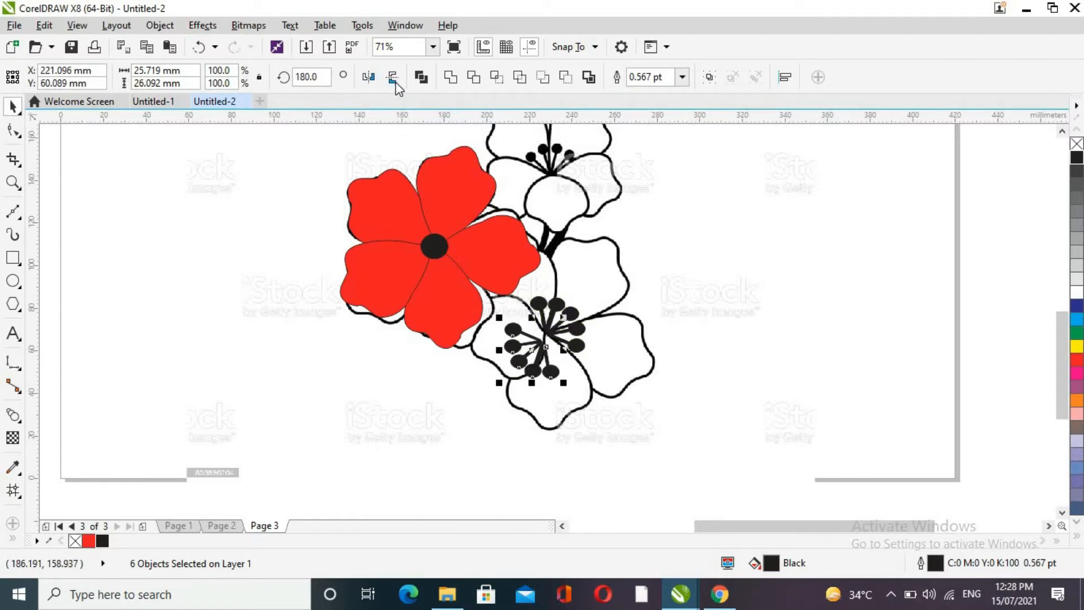
- Move the mirrored stamen copy so its base meets the original stamens at the lower flower's centre
{"action": "left_click", "coordinate": [13, 182]}
{"action": "left_click", "coordinate": [575, 372]}
{"action": "left_click", "coordinate": [514, 326]}
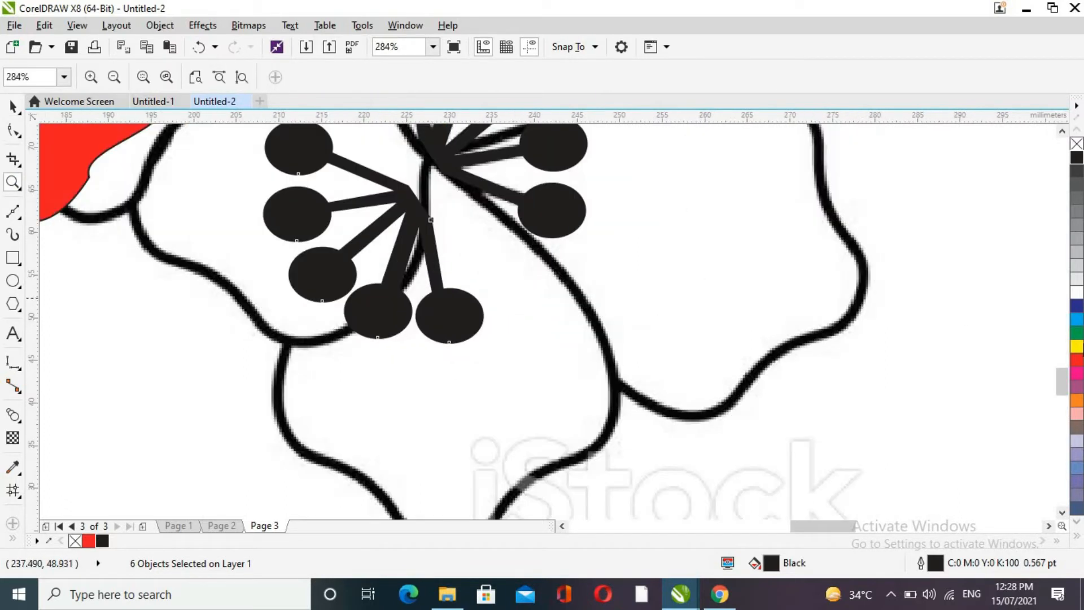
{"action": "scroll", "coordinate": [653, 339], "scroll_direction": "up", "scroll_amount": 2}
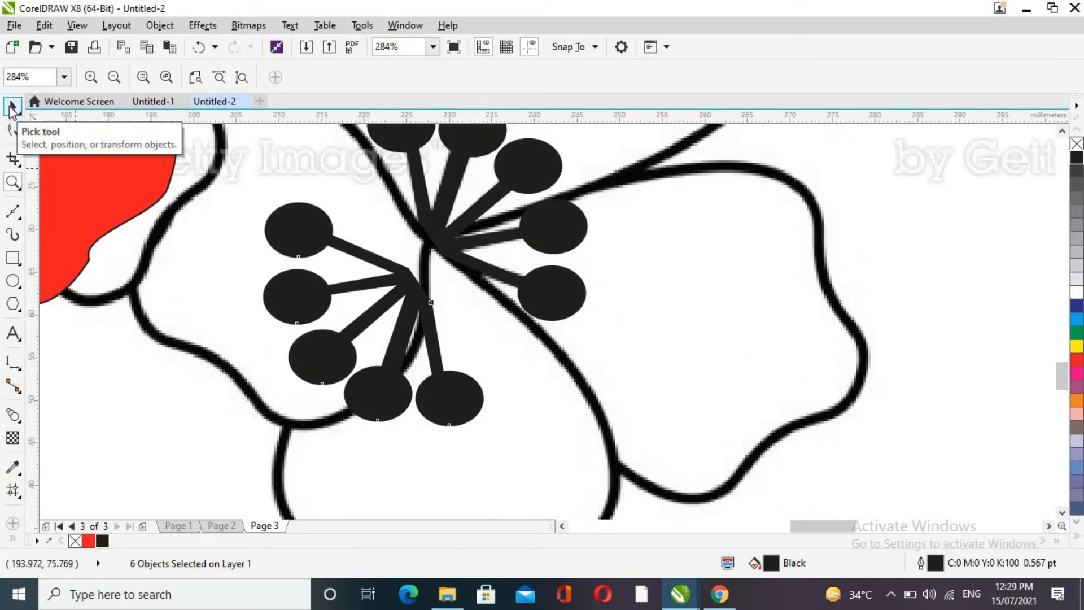
{"action": "left_click", "coordinate": [12, 106]}
{"action": "left_click_drag", "start_coordinate": [267, 281], "coordinate": [266, 280]}
{"action": "left_click_drag", "start_coordinate": [364, 310], "coordinate": [383, 272]}
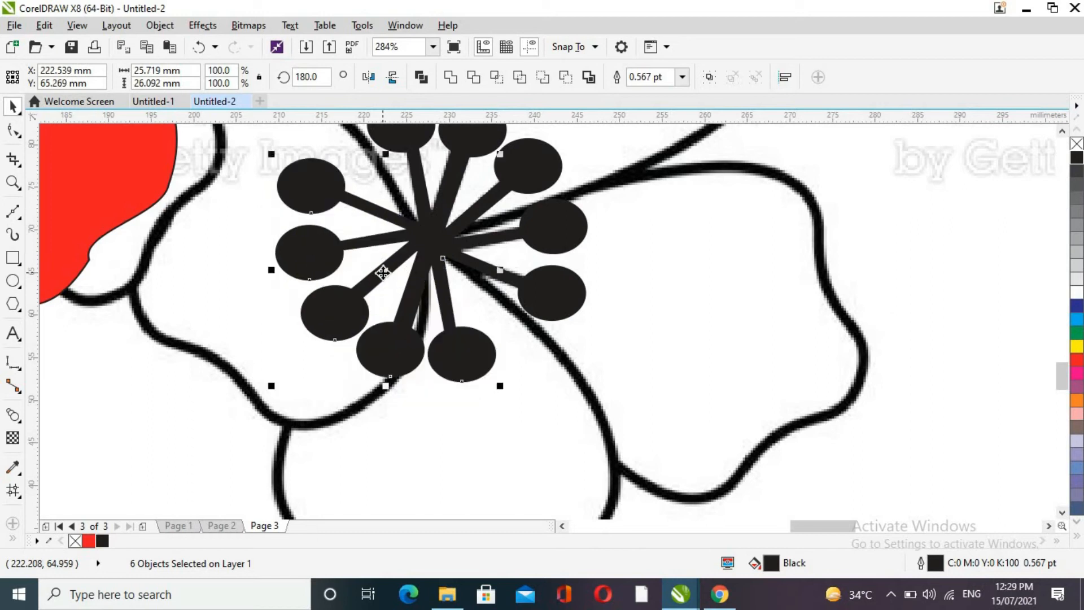
- Select all twelve stamen objects and place a copy of them over the black centre of the red flower
{"action": "left_click", "coordinate": [13, 184]}
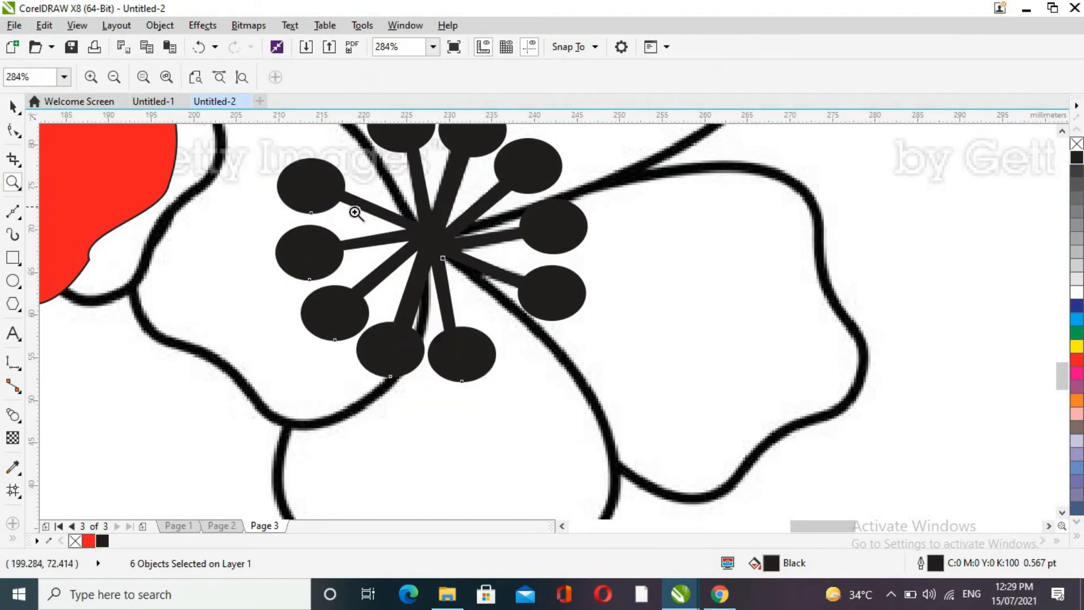
{"action": "right_click", "coordinate": [354, 211]}
{"action": "right_click", "coordinate": [354, 211]}
{"action": "left_click", "coordinate": [12, 106]}
{"action": "left_click_drag", "start_coordinate": [974, 261], "coordinate": [472, 382]}
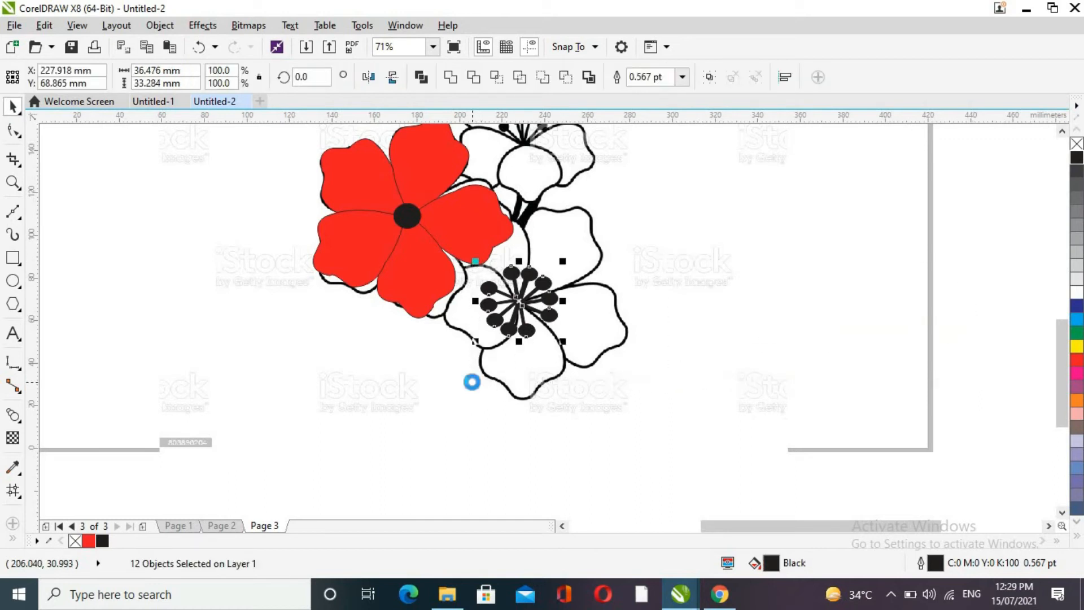
{"action": "left_click_drag", "start_coordinate": [520, 303], "coordinate": [411, 218]}
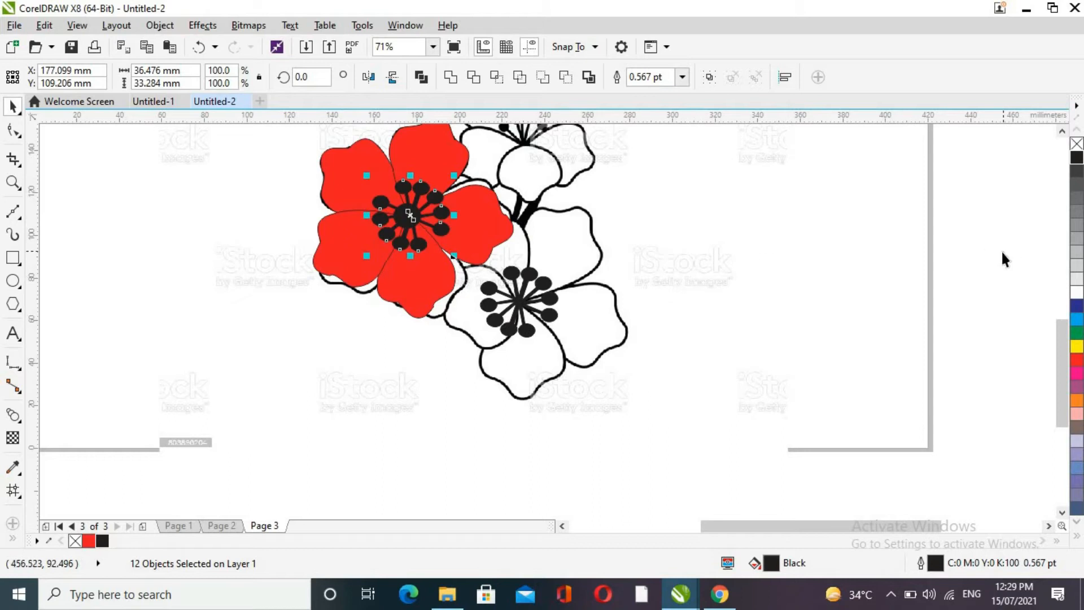
- Nudge the copied stamen set 1.6 mm left to centre it on the red flower, and deselect it
{"action": "key", "text": "Left"}
{"action": "key", "text": "Left"}
{"action": "key", "text": "Left"}
{"action": "key", "text": "Left"}
{"action": "key", "text": "Left"}
{"action": "key", "text": "Left"}
{"action": "key", "text": "Left"}
{"action": "key", "text": "Left"}
{"action": "key", "text": "Left"}
{"action": "key", "text": "Left"}
{"action": "key", "text": "Left"}
{"action": "key", "text": "Left"}
{"action": "key", "text": "Left"}
{"action": "key", "text": "Left"}
{"action": "key", "text": "Left"}
{"action": "key", "text": "Left"}
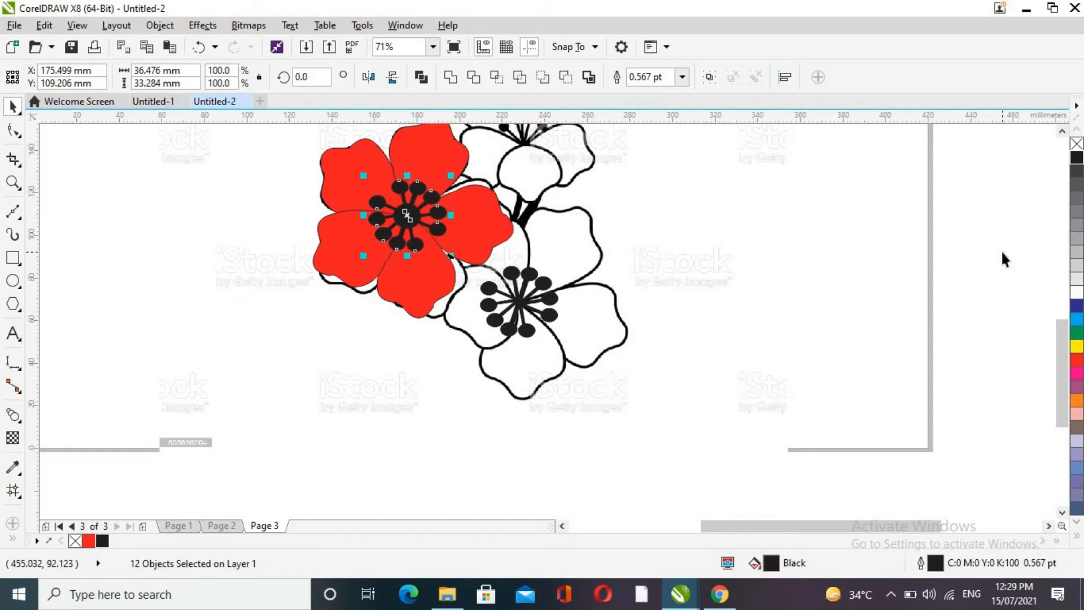
{"action": "left_click", "coordinate": [1002, 253]}
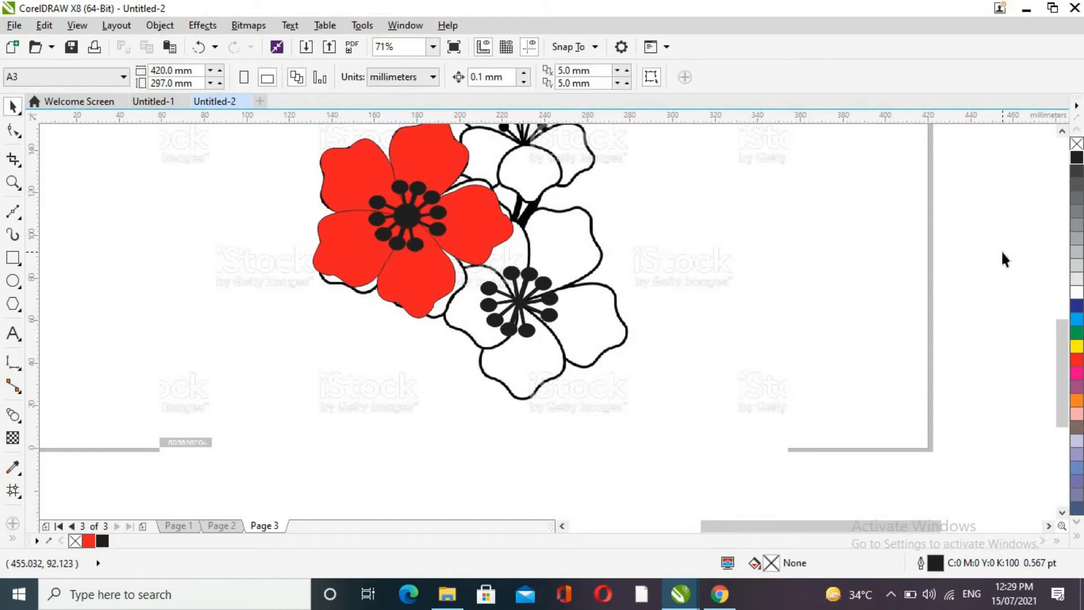
- Select the twelve stamen objects on the lower flower and move them off the page, to its right
{"action": "left_click", "coordinate": [13, 183]}
{"action": "right_click", "coordinate": [365, 271]}
{"action": "mouse_move", "coordinate": [1065, 312]}
{"action": "left_mouse_down"}
{"action": "mouse_move", "coordinate": [1066, 301]}
{"action": "mouse_move", "coordinate": [1065, 312]}
{"action": "left_mouse_up"}
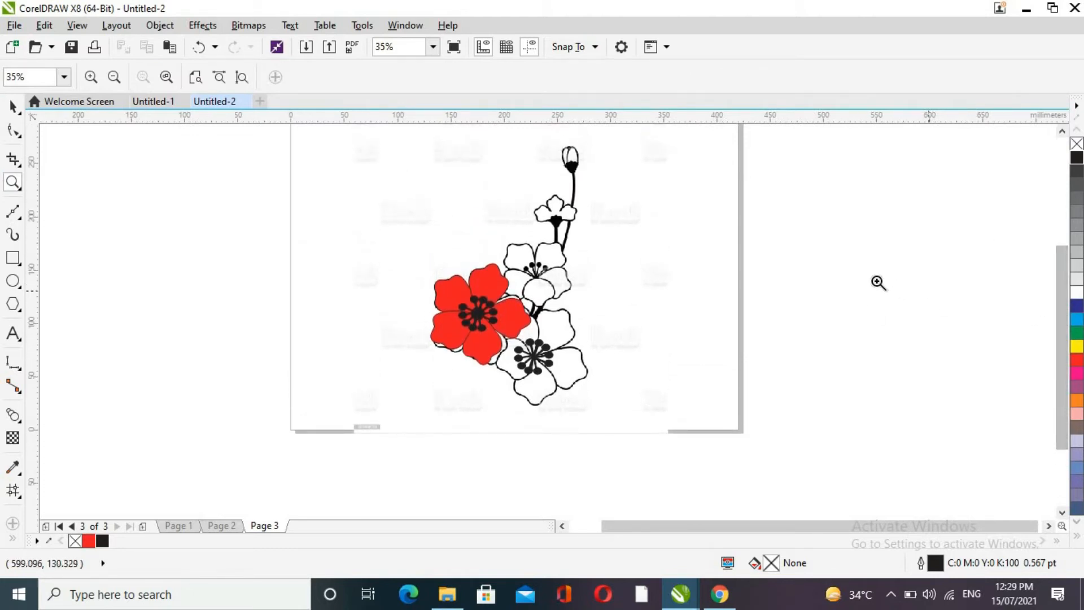
{"action": "left_click", "coordinate": [12, 106]}
{"action": "left_click_drag", "start_coordinate": [857, 282], "coordinate": [503, 452]}
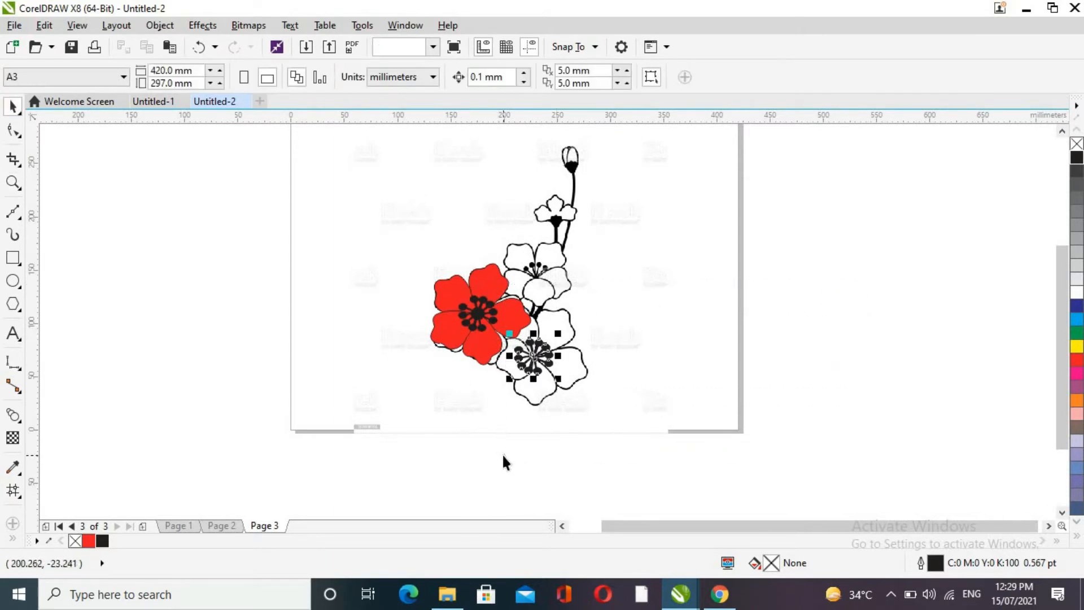
{"action": "left_click_drag", "start_coordinate": [534, 356], "coordinate": [978, 213]}
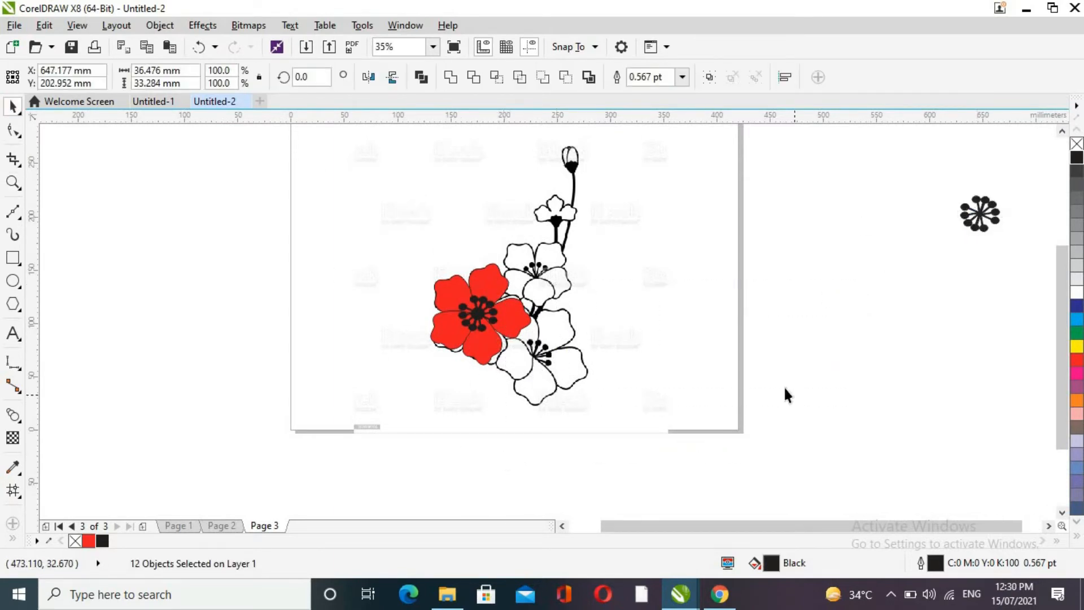
- Select the complete red flower with its stamens and place a copy over the lower flower
{"action": "left_click", "coordinate": [223, 230]}
{"action": "left_click_drag", "start_coordinate": [222, 230], "coordinate": [593, 434]}
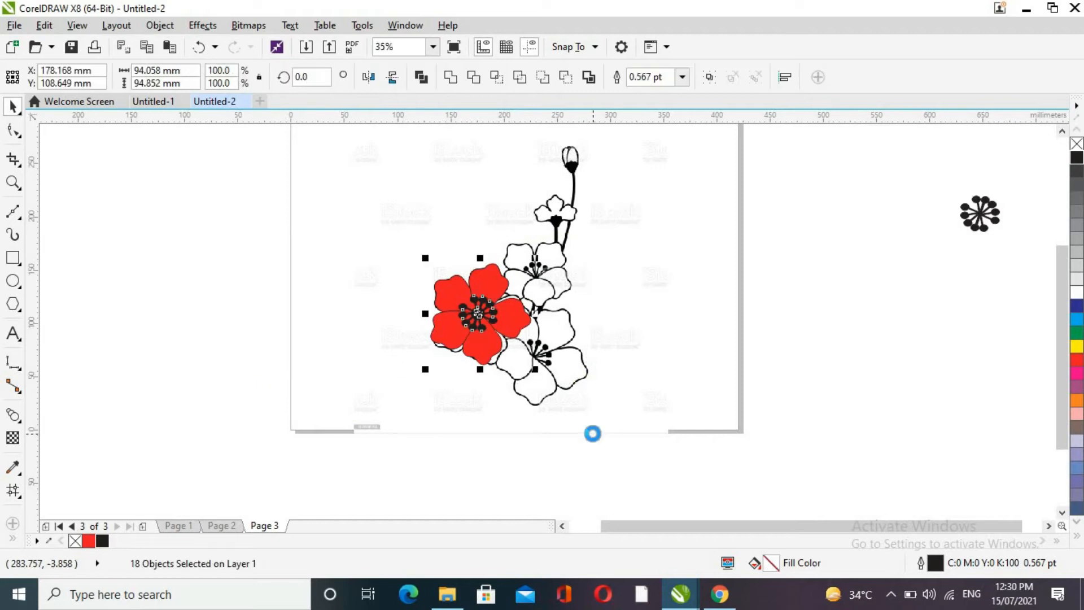
{"action": "left_click_drag", "start_coordinate": [479, 313], "coordinate": [544, 356]}
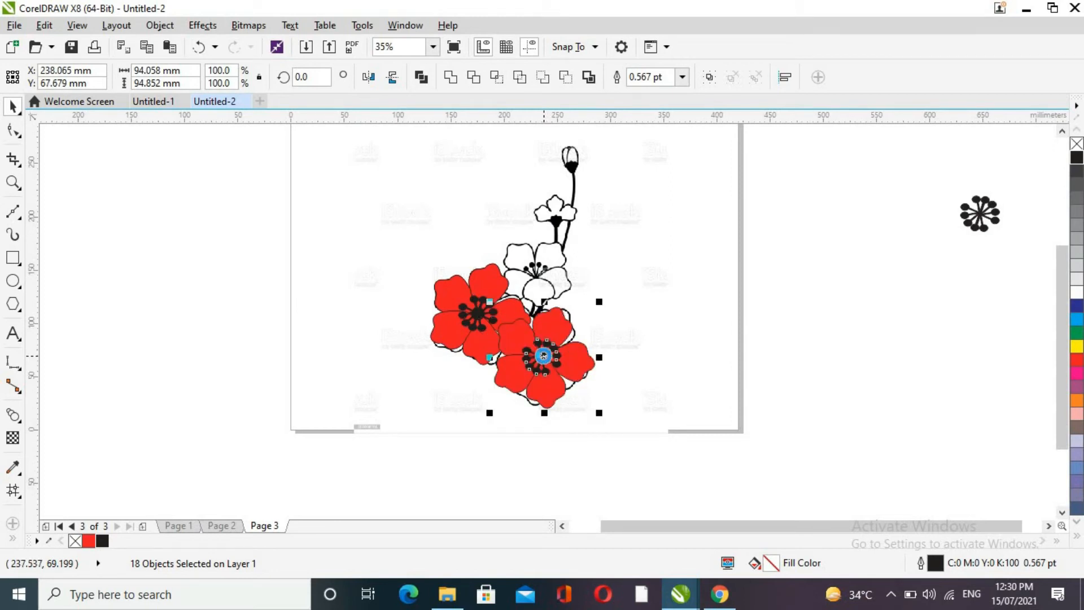
- Place another copy of the red flower over the upper flower, scaled down to about 75 mm wide
{"action": "left_click_drag", "start_coordinate": [543, 355], "coordinate": [556, 265]}
{"action": "left_click_drag", "start_coordinate": [612, 321], "coordinate": [591, 301]}
{"action": "left_click_drag", "start_coordinate": [546, 256], "coordinate": [539, 270]}
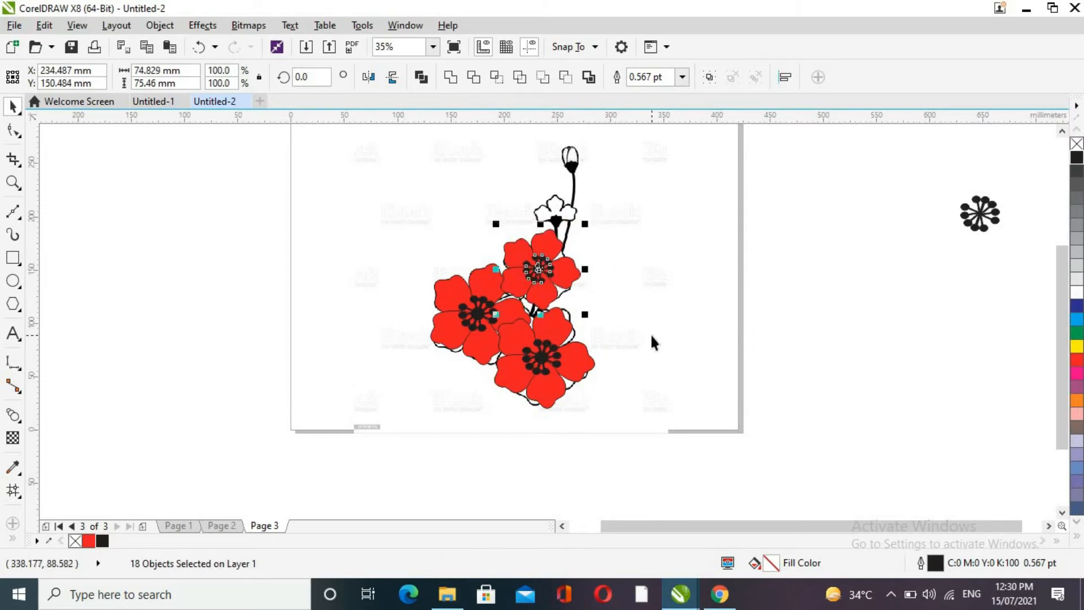
{"action": "left_click", "coordinate": [830, 359]}
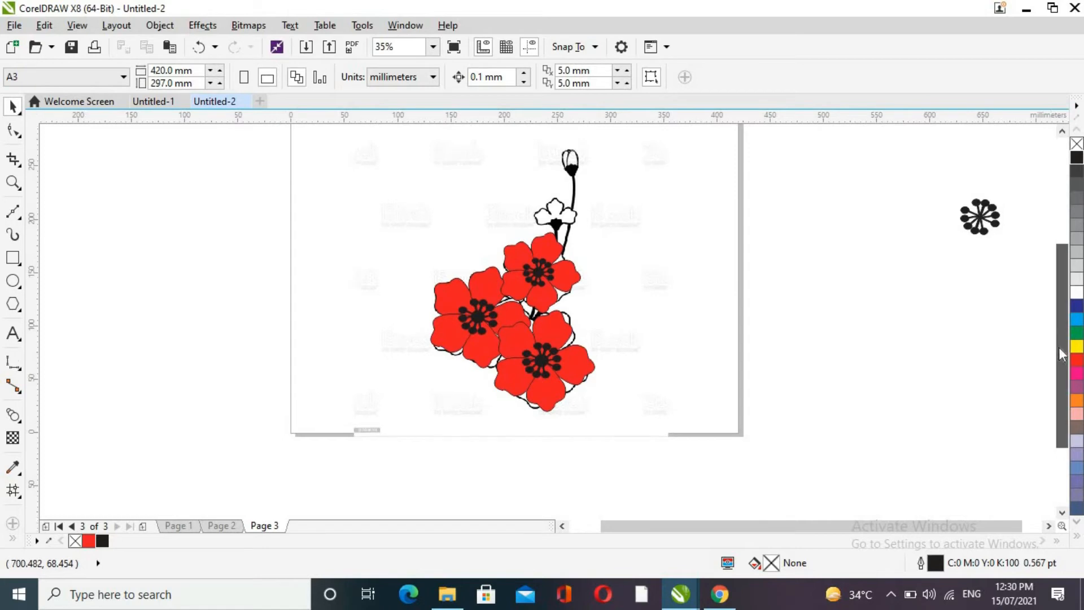
- Draw a closed straight-segment Bezier outline around the small flower's black calyx and stem, with pointed peaks at its three lobes
{"action": "scroll", "coordinate": [1059, 347], "scroll_direction": "up", "scroll_amount": 3}
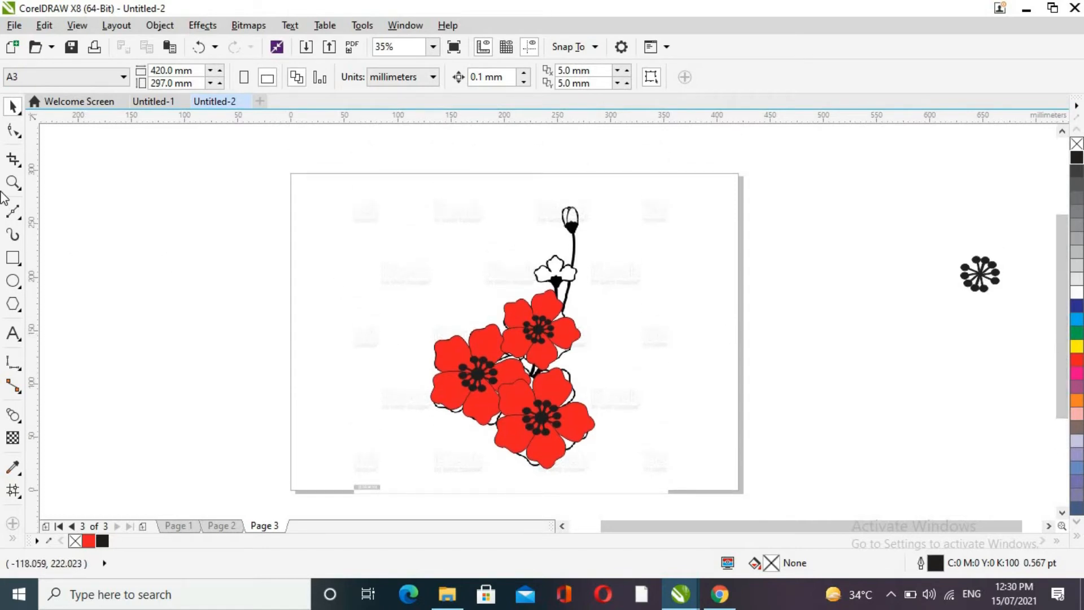
{"action": "left_click", "coordinate": [585, 317]}
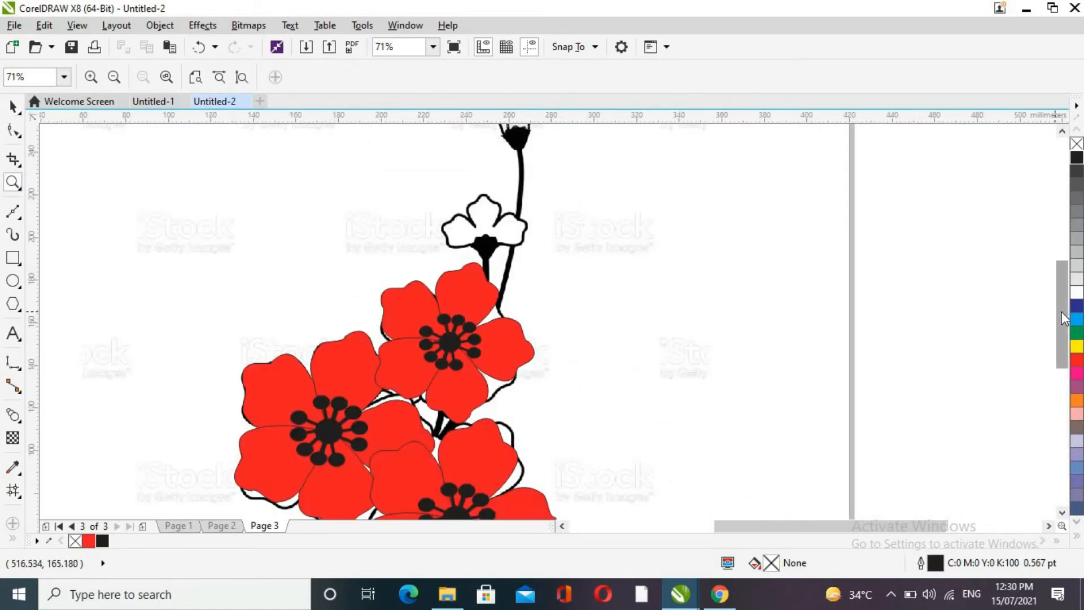
{"action": "scroll", "coordinate": [1061, 308], "scroll_direction": "up", "scroll_amount": 2}
{"action": "left_click", "coordinate": [500, 318]}
{"action": "key", "text": "F10"}
{"action": "left_click", "coordinate": [14, 215]}
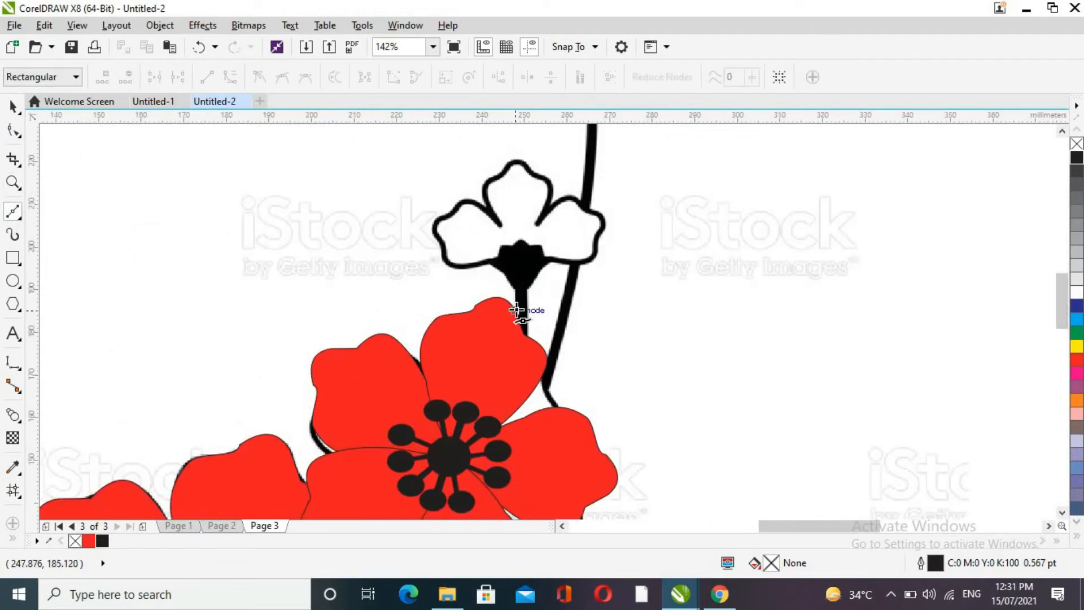
{"action": "left_click", "coordinate": [516, 288]}
{"action": "left_click", "coordinate": [487, 262]}
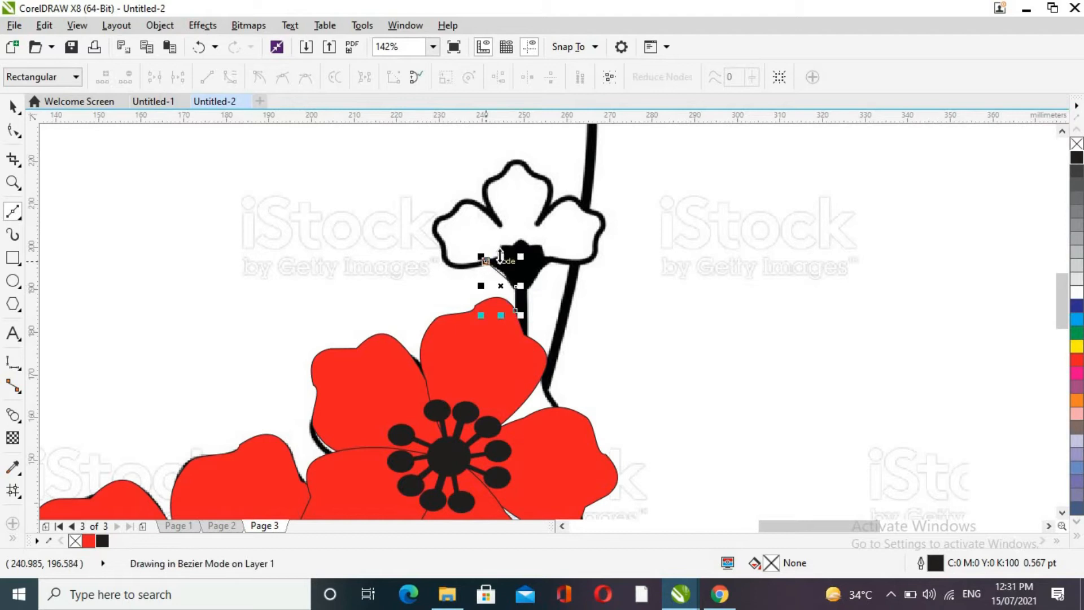
{"action": "left_click", "coordinate": [495, 257]}
{"action": "left_click", "coordinate": [499, 240]}
{"action": "left_click", "coordinate": [512, 246]}
{"action": "left_click", "coordinate": [519, 225]}
{"action": "left_click", "coordinate": [542, 239]}
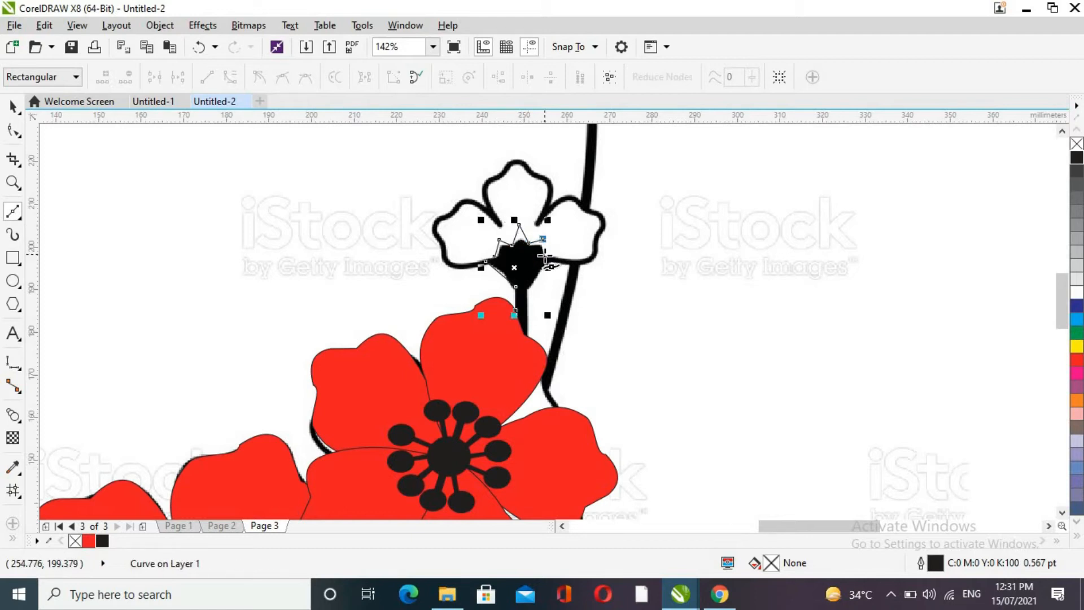
{"action": "left_click", "coordinate": [558, 257]}
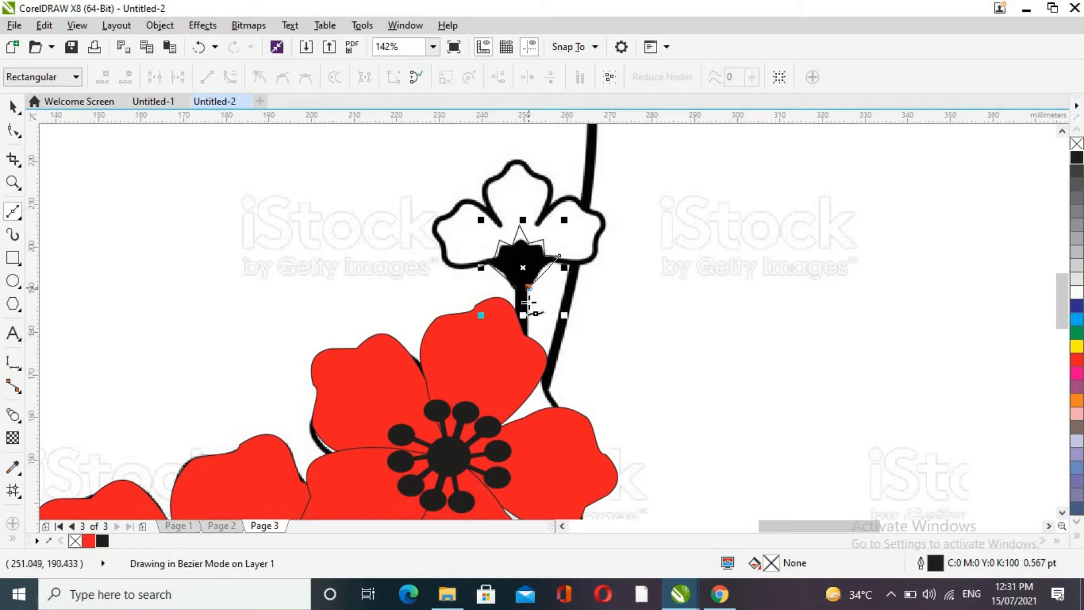
{"action": "left_click", "coordinate": [529, 336]}
{"action": "left_click", "coordinate": [515, 310]}
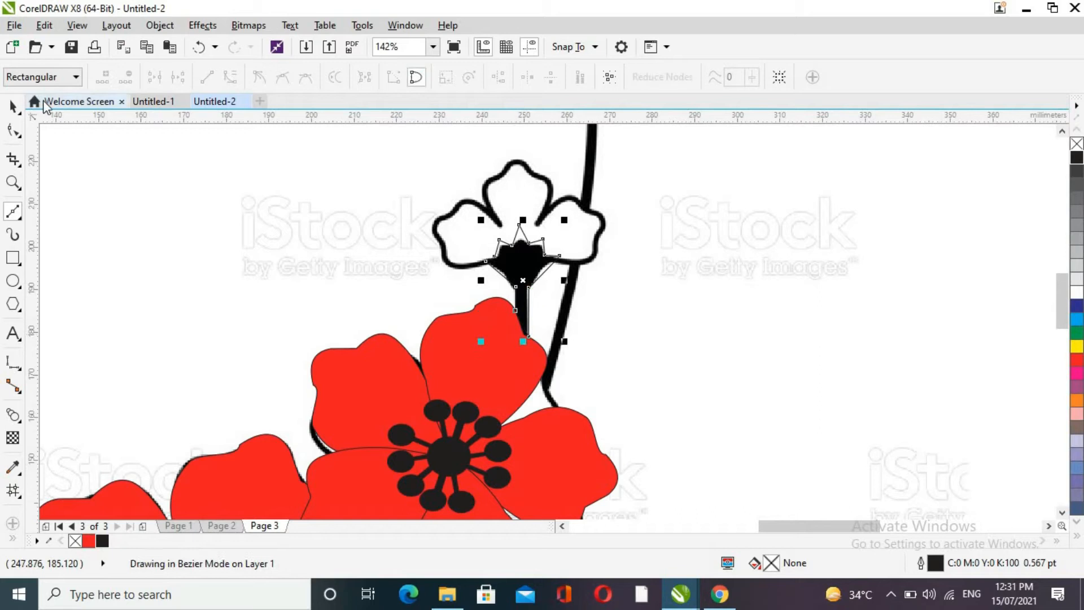
- Move the outline's stem-end node onto the red petal's corner and align the left node where calyx meets stem
{"action": "left_click", "coordinate": [13, 183]}
{"action": "left_click", "coordinate": [565, 281]}
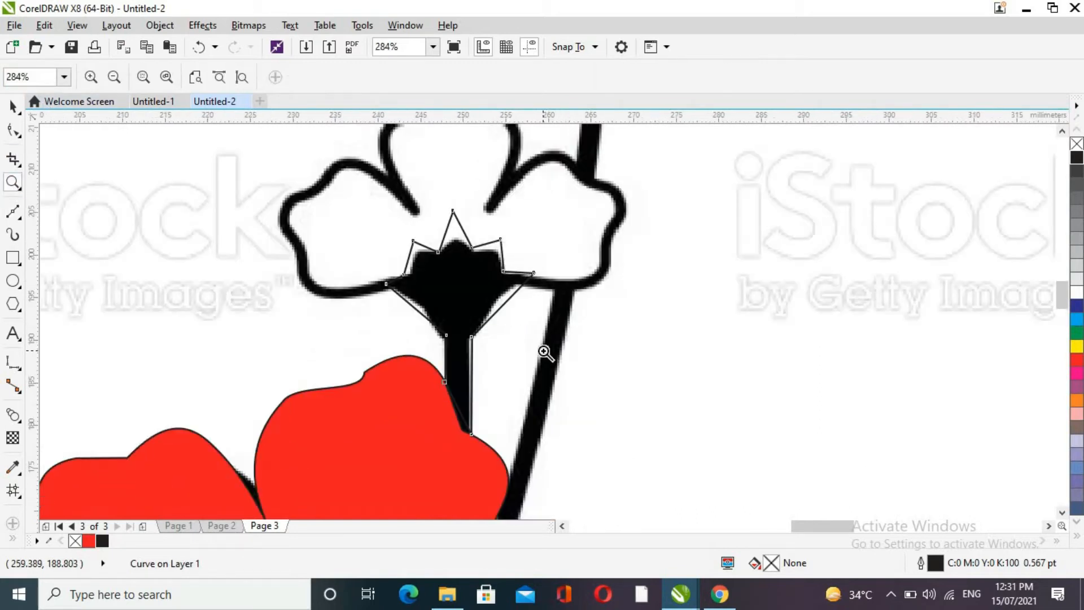
{"action": "left_click", "coordinate": [543, 352]}
{"action": "left_click", "coordinate": [20, 138]}
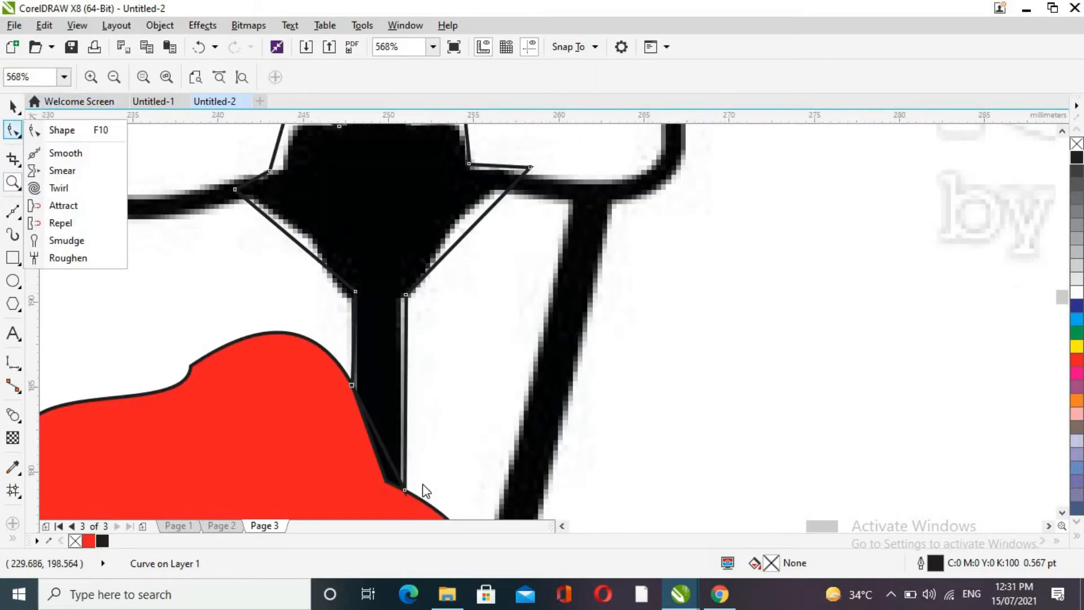
{"action": "left_click", "coordinate": [405, 490]}
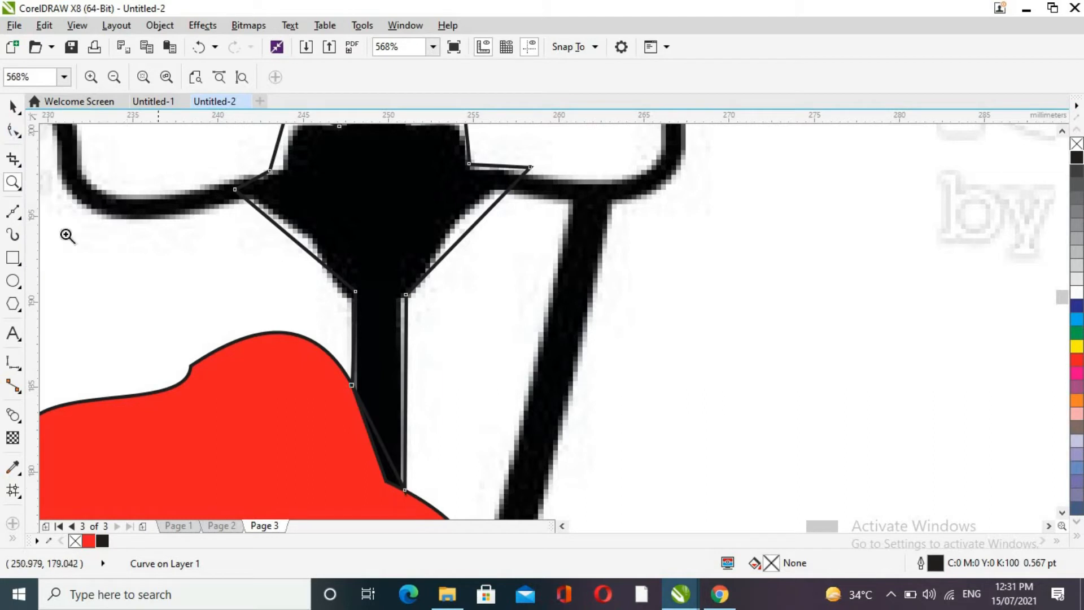
{"action": "left_click", "coordinate": [13, 130]}
{"action": "left_click_drag", "start_coordinate": [405, 489], "coordinate": [386, 482]}
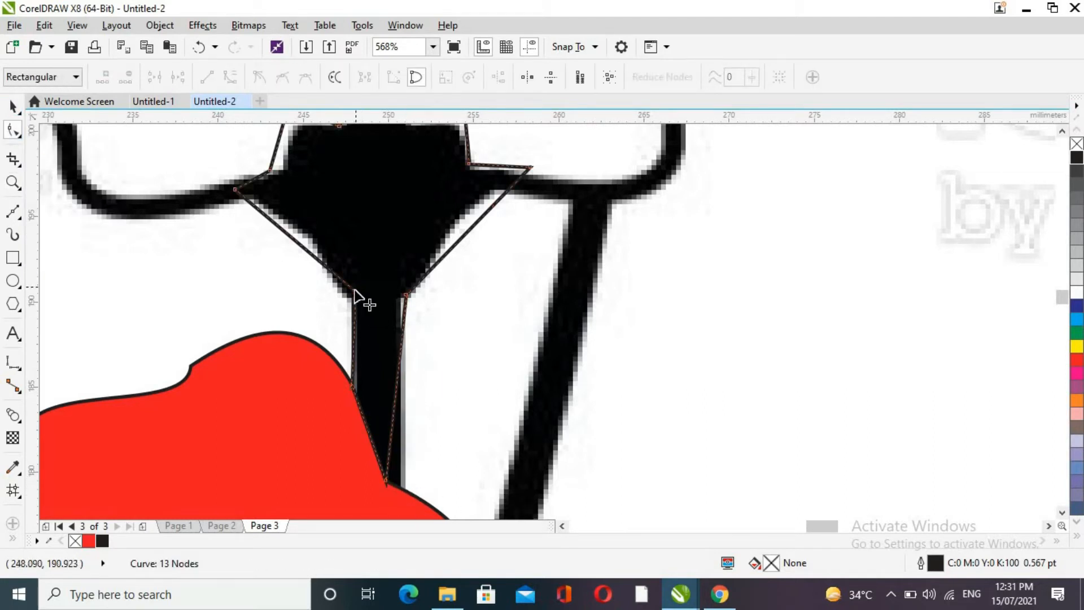
{"action": "left_click_drag", "start_coordinate": [355, 293], "coordinate": [353, 297]}
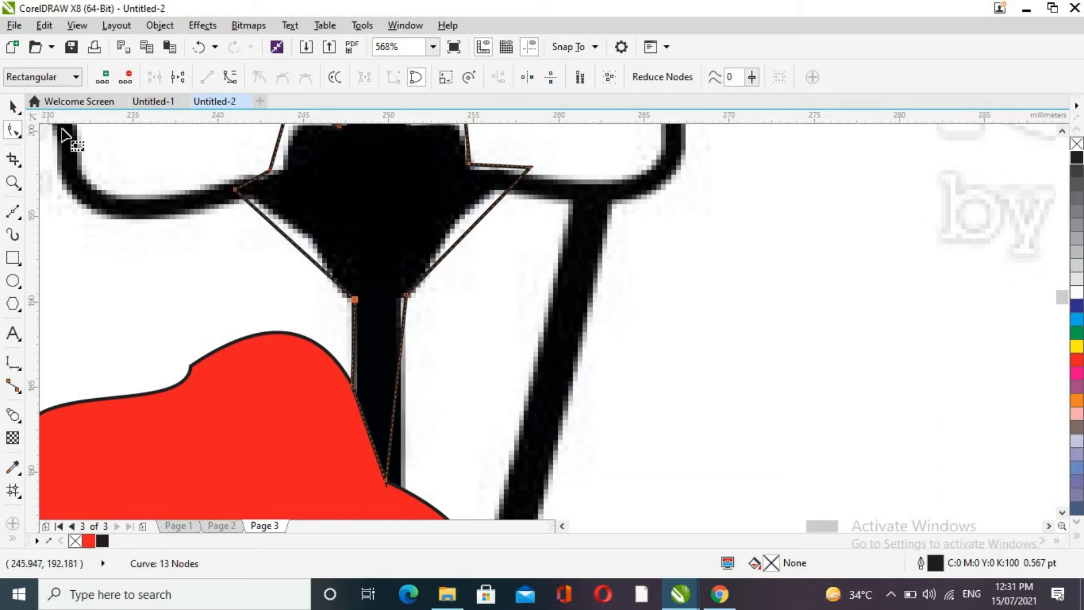
- Curve both lower sides of the calyx outline along the black shape and align the right node at the stem junction
{"action": "left_click", "coordinate": [281, 234]}
{"action": "left_click", "coordinate": [228, 80]}
{"action": "left_click_drag", "start_coordinate": [300, 249], "coordinate": [305, 231]}
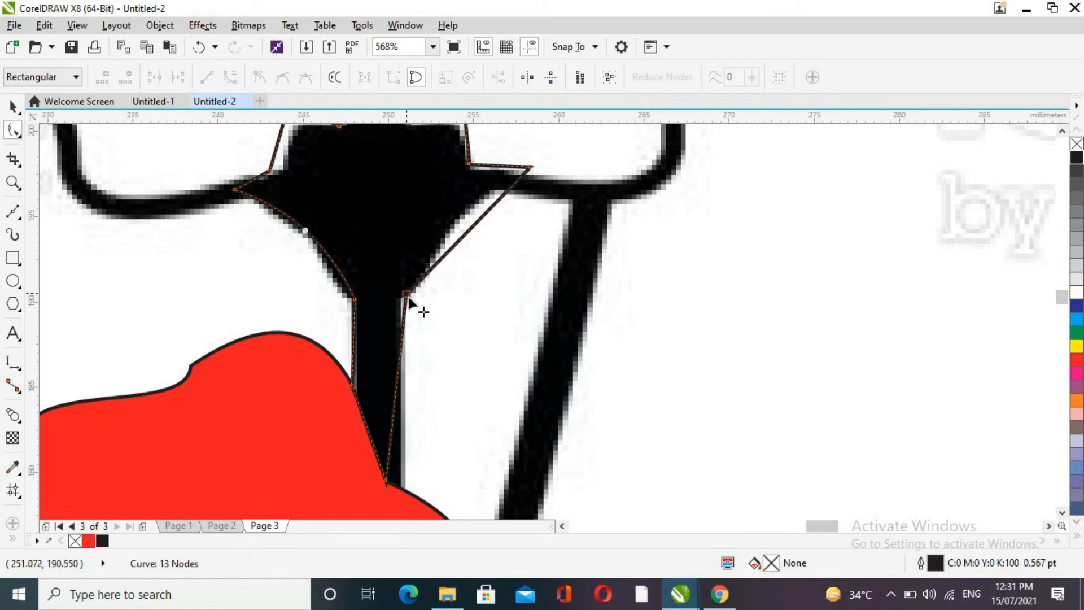
{"action": "left_click_drag", "start_coordinate": [404, 295], "coordinate": [397, 298]}
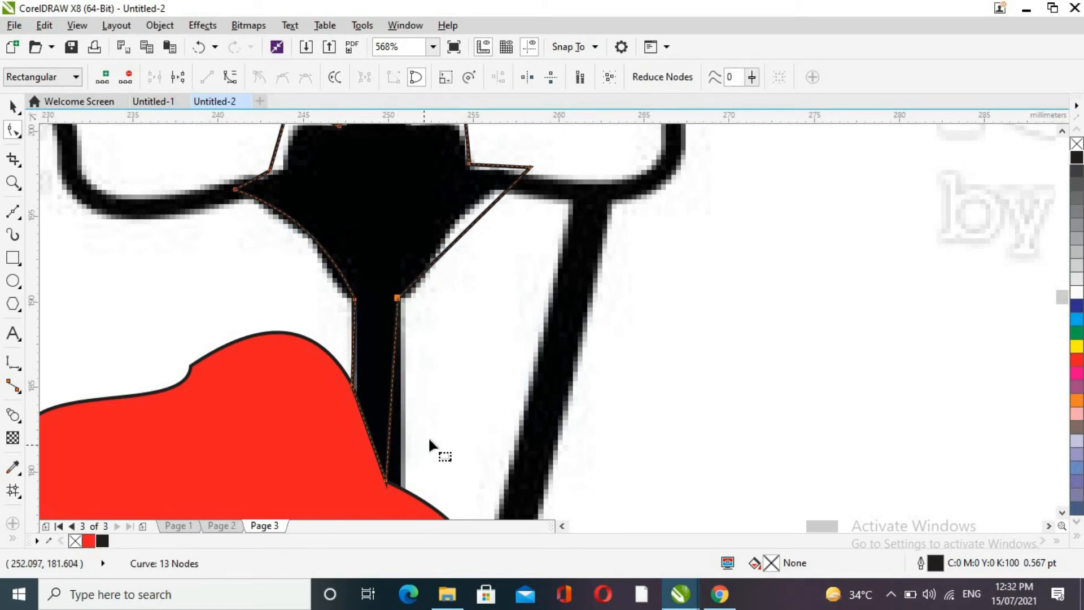
{"action": "left_click", "coordinate": [466, 232]}
{"action": "left_click", "coordinate": [230, 78]}
{"action": "left_click_drag", "start_coordinate": [469, 231], "coordinate": [454, 221]}
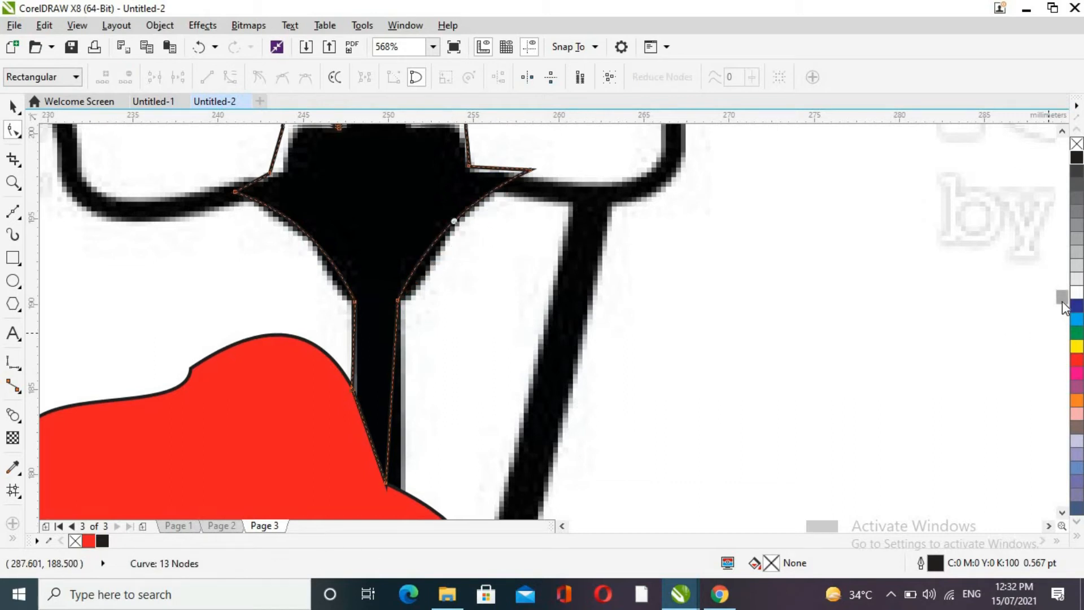
- Move the nodes at the calyx outline's lobe notches and lower lobe corners onto the edge of the black shape
{"action": "left_click_drag", "start_coordinate": [1062, 310], "coordinate": [1064, 304]}
{"action": "left_click_drag", "start_coordinate": [471, 294], "coordinate": [465, 302]}
{"action": "left_click_drag", "start_coordinate": [407, 248], "coordinate": [413, 263]}
{"action": "left_click_drag", "start_coordinate": [340, 259], "coordinate": [349, 261]}
{"action": "left_click_drag", "start_coordinate": [271, 305], "coordinate": [288, 288]}
- Delete the calyx outline's three peak nodes and bend the remaining segments into rounded lobes matching the line art
{"action": "left_click", "coordinate": [284, 234]}
{"action": "key", "text": "Delete"}
{"action": "left_click", "coordinate": [230, 79]}
{"action": "left_click_drag", "start_coordinate": [317, 286], "coordinate": [297, 258]}
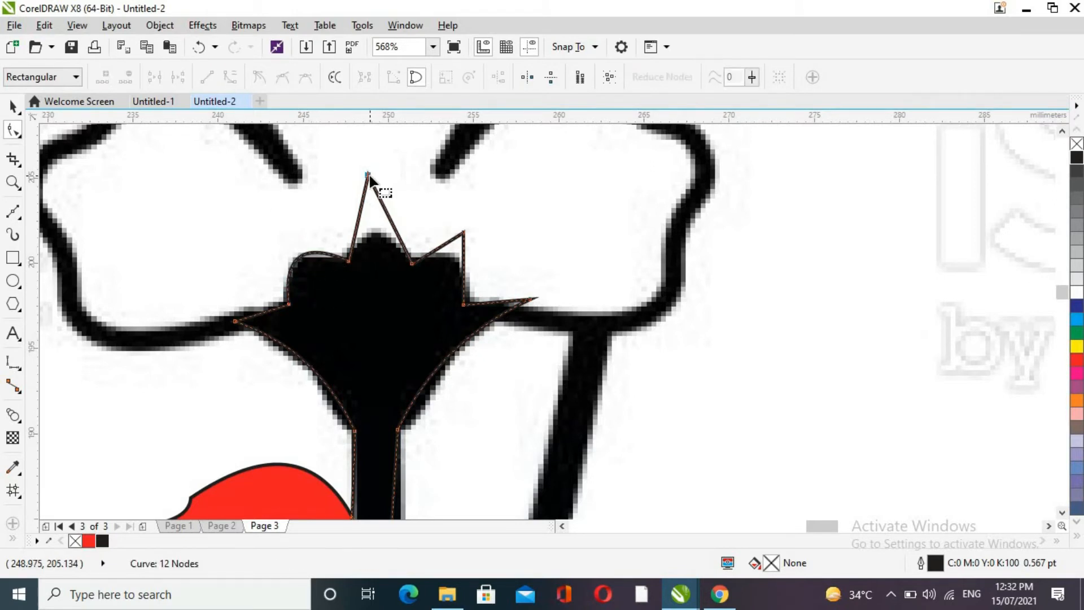
{"action": "key", "text": "Delete"}
{"action": "left_click", "coordinate": [379, 263]}
{"action": "left_click", "coordinate": [230, 79]}
{"action": "left_click_drag", "start_coordinate": [382, 264], "coordinate": [379, 228]}
{"action": "left_click", "coordinate": [463, 232]}
{"action": "key", "text": "Delete"}
{"action": "left_click", "coordinate": [440, 286]}
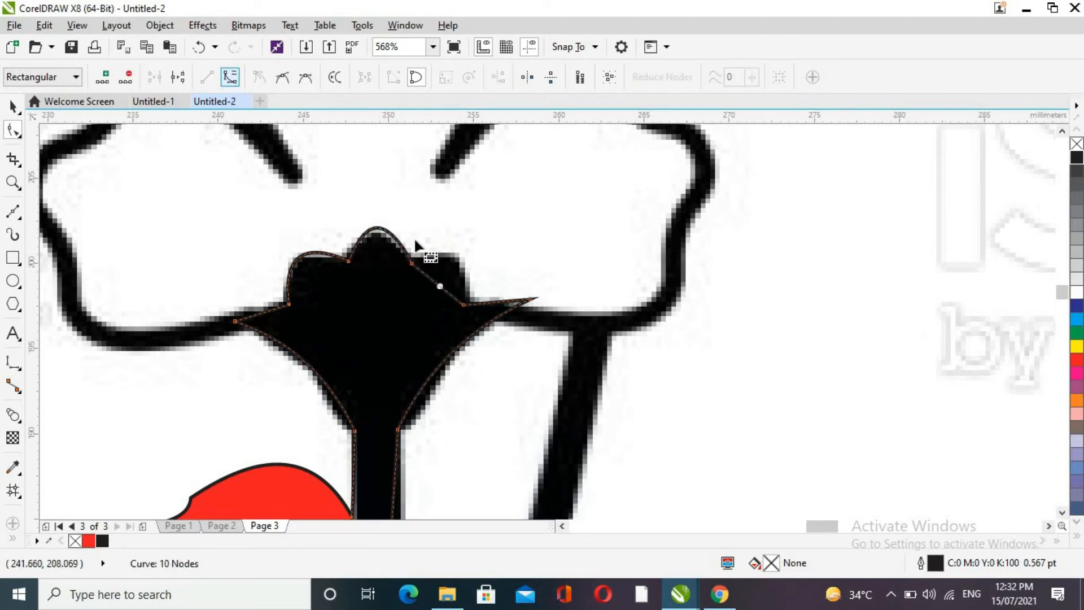
{"action": "left_click_drag", "start_coordinate": [444, 290], "coordinate": [461, 258]}
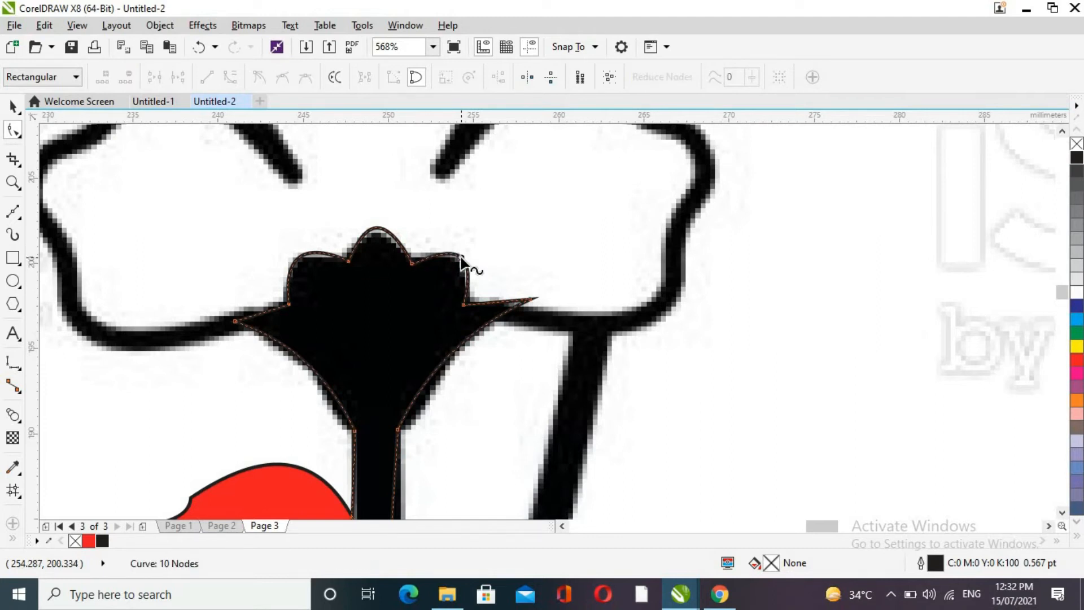
- Fill the small flower's calyx and stem shape with black and deselect it
{"action": "left_click", "coordinate": [13, 183]}
{"action": "right_click", "coordinate": [456, 288]}
{"action": "right_click", "coordinate": [463, 288]}
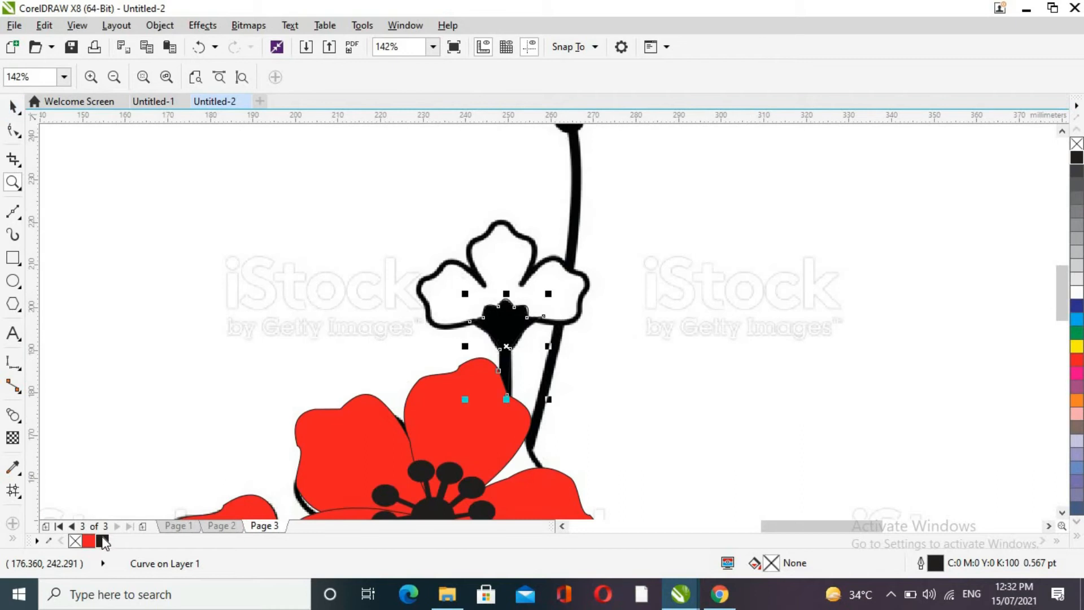
{"action": "key", "text": "space"}
{"action": "left_click", "coordinate": [104, 542]}
{"action": "left_click", "coordinate": [679, 425]}
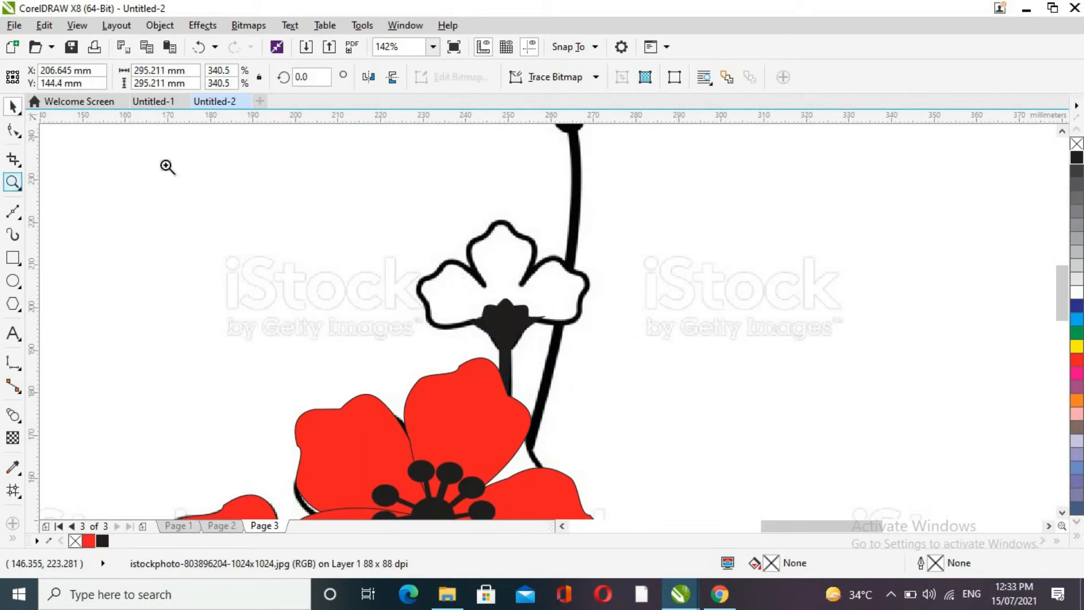
- Start a Bezier outline at the calyx's left edge and trace the small flower's left petal up to its inner notch
{"action": "left_click", "coordinate": [576, 281]}
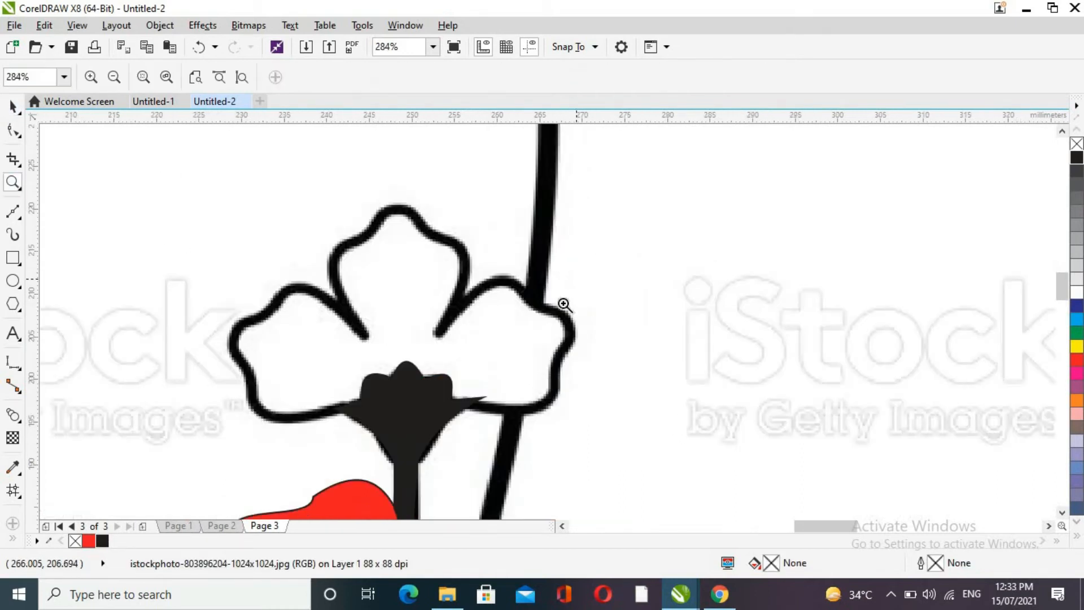
{"action": "left_click", "coordinate": [13, 213]}
{"action": "left_click", "coordinate": [359, 401]}
{"action": "left_click_drag", "start_coordinate": [291, 417], "coordinate": [252, 379]}
{"action": "left_click", "coordinate": [250, 319]}
{"action": "left_click", "coordinate": [324, 294]}
{"action": "double_click", "coordinate": [369, 339]}
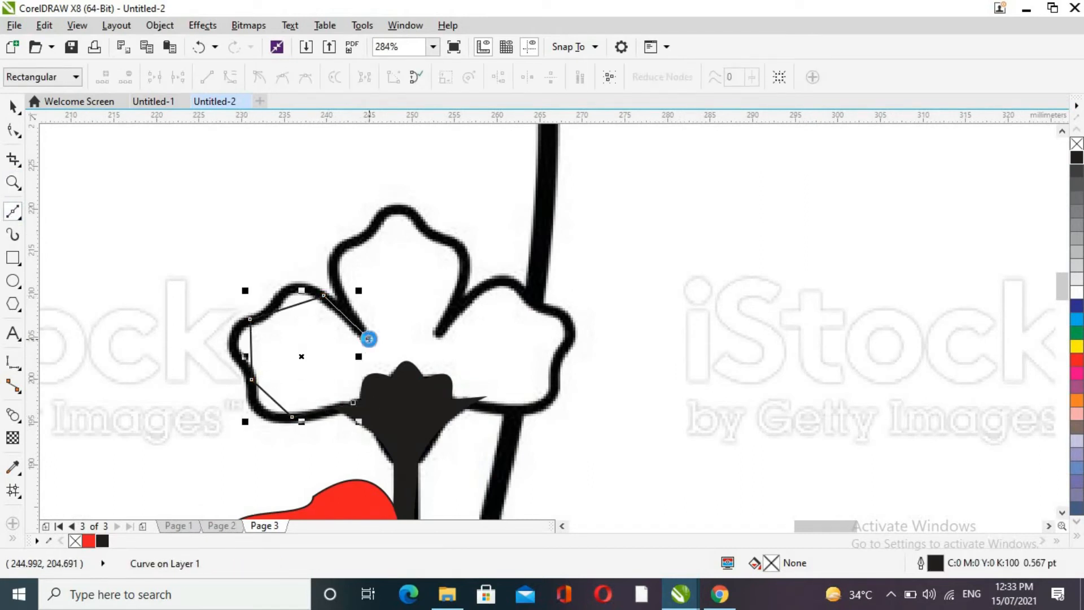
- Continue the Bezier outline around the small flower's middle petal to the notch beside the right petal
{"action": "left_click", "coordinate": [334, 284]}
{"action": "left_click", "coordinate": [356, 240]}
{"action": "left_click", "coordinate": [415, 218]}
{"action": "left_click", "coordinate": [450, 246]}
{"action": "left_click", "coordinate": [433, 335]}
- Continue the outline around the small flower's right petal and close it at the starting node on the calyx
{"action": "left_click", "coordinate": [484, 282]}
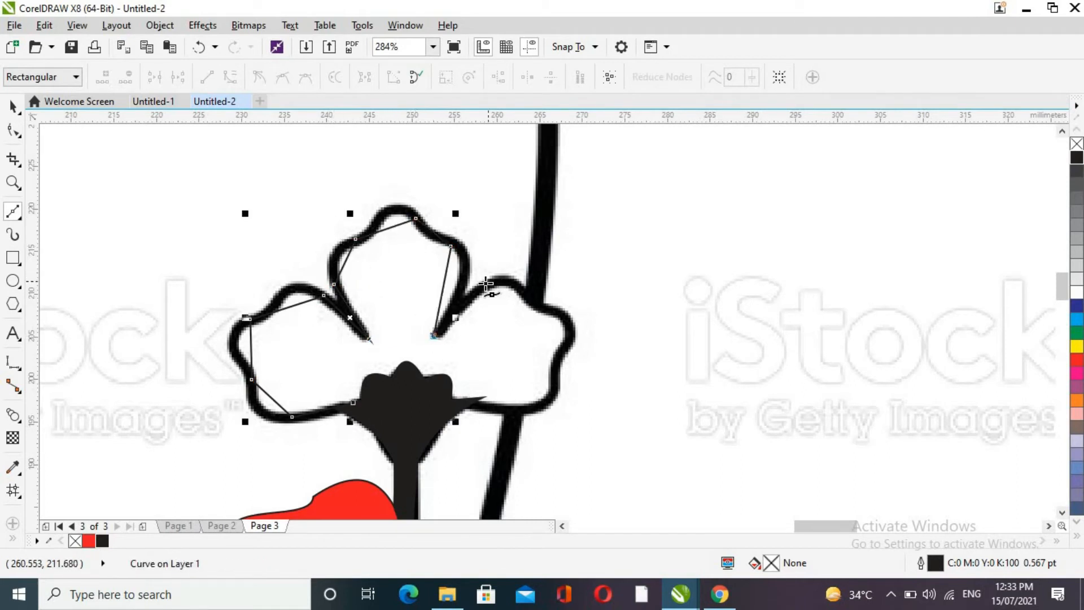
{"action": "left_click", "coordinate": [529, 300]}
{"action": "left_click", "coordinate": [562, 347]}
{"action": "left_click", "coordinate": [538, 404]}
{"action": "left_click", "coordinate": [467, 406]}
{"action": "left_click", "coordinate": [353, 402]}
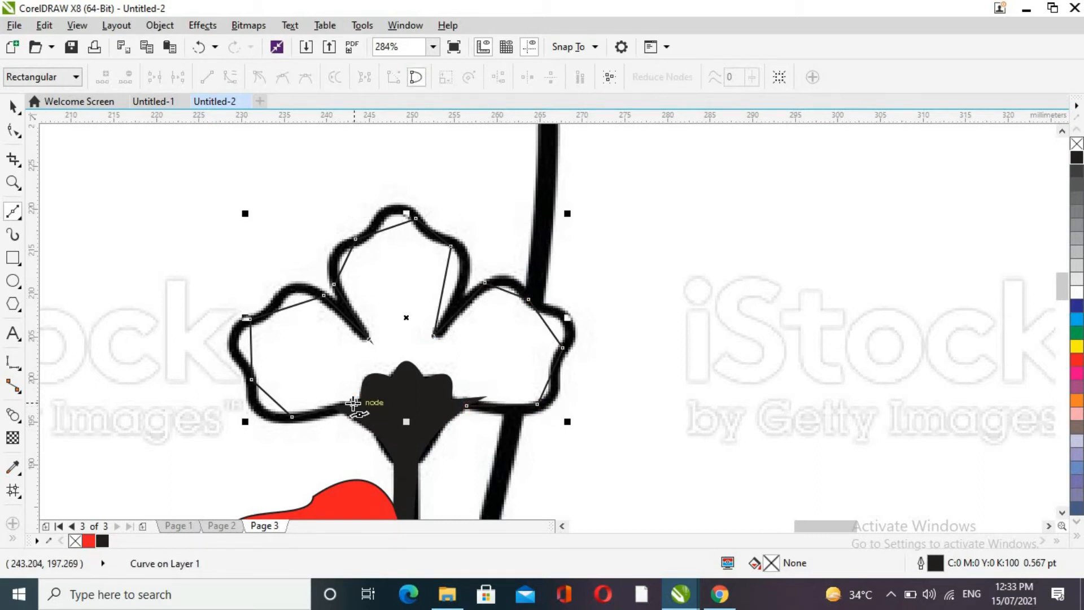
- Bend the small flower's left petal outline into curves at its lower corner and along its outer edge, following the line art
{"action": "left_click", "coordinate": [19, 135]}
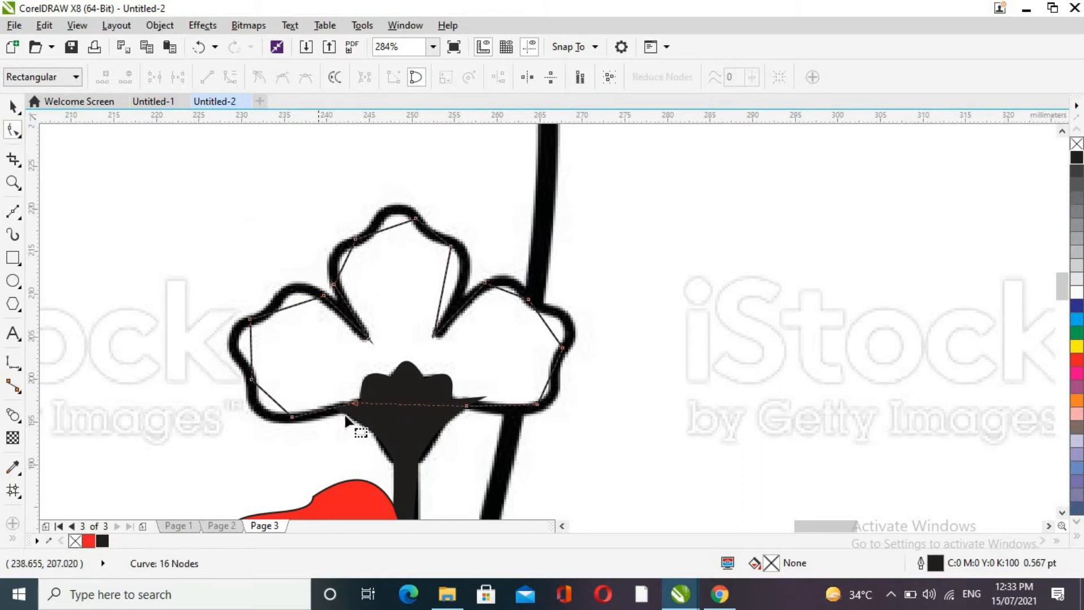
{"action": "key", "text": "z"}
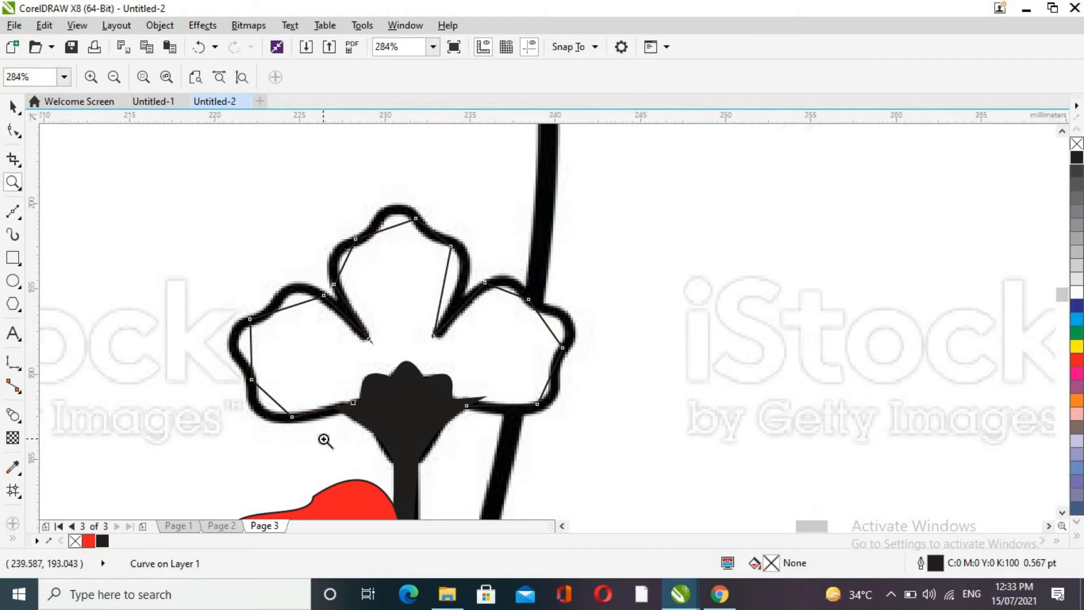
{"action": "left_click", "coordinate": [323, 439]}
{"action": "left_click_drag", "start_coordinate": [1062, 298], "coordinate": [1060, 294]}
{"action": "key", "text": "F10"}
{"action": "left_click", "coordinate": [444, 344]}
{"action": "left_click", "coordinate": [442, 345]}
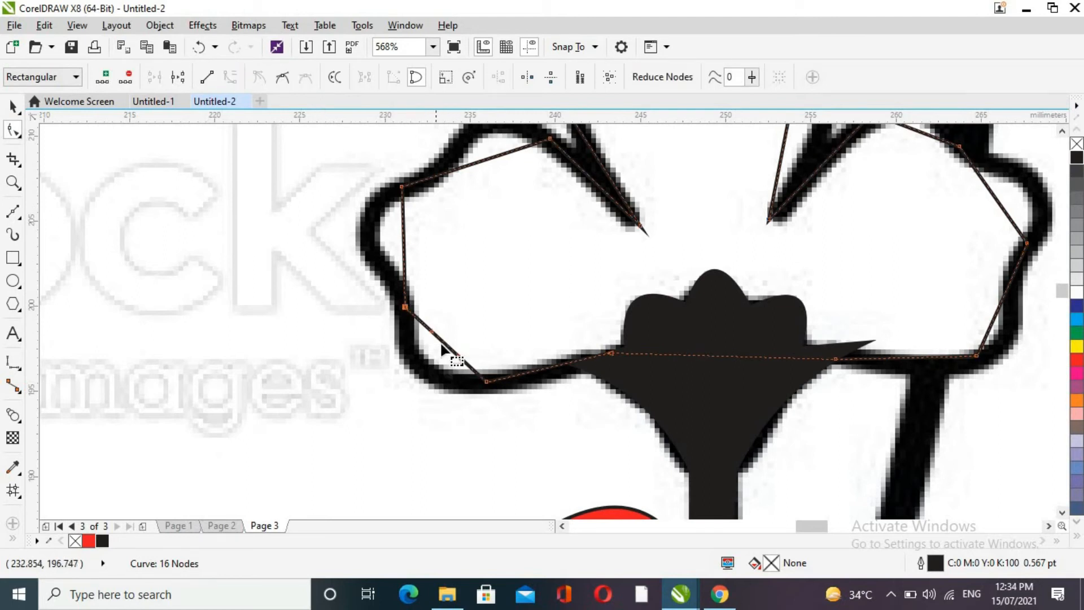
{"action": "left_click_drag", "start_coordinate": [443, 346], "coordinate": [416, 375]}
{"action": "left_click", "coordinate": [403, 243]}
{"action": "left_click_drag", "start_coordinate": [390, 242], "coordinate": [363, 230]}
- Convert the left petal's upper segment to a curve and adjust its node and handles to fit the petal's top
{"action": "left_click_drag", "start_coordinate": [1061, 294], "coordinate": [1058, 283]}
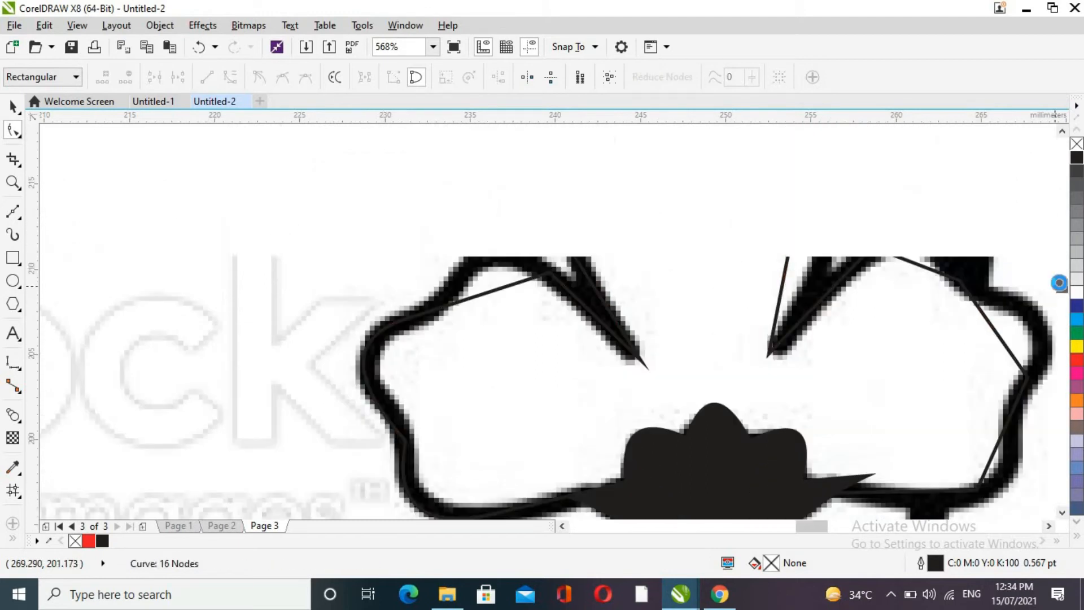
{"action": "left_click", "coordinate": [492, 338]}
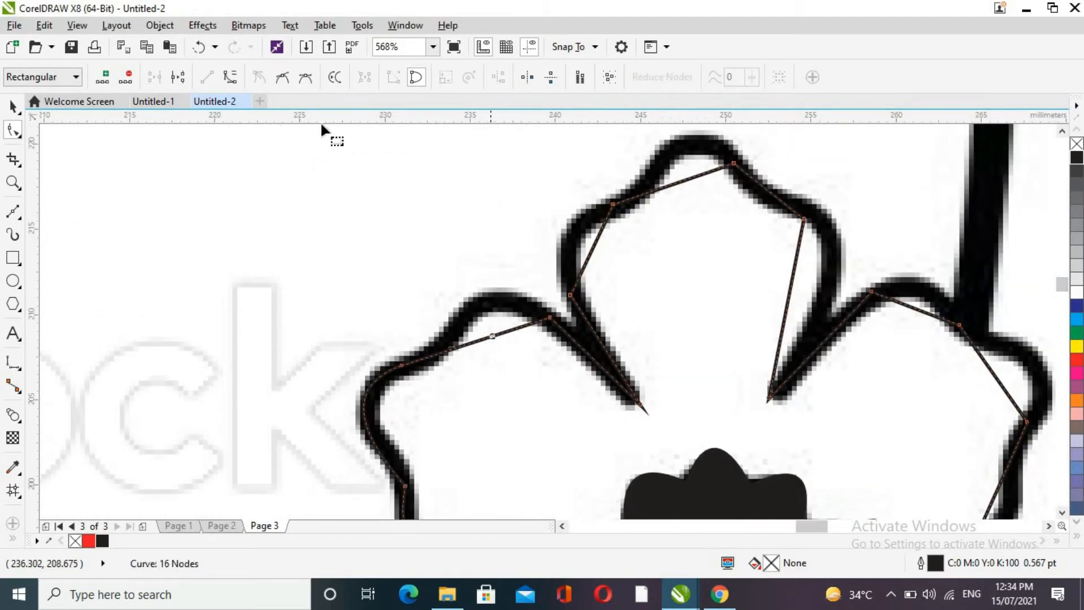
{"action": "left_click", "coordinate": [231, 77]}
{"action": "left_click_drag", "start_coordinate": [490, 292], "coordinate": [497, 290]}
{"action": "mouse_move", "coordinate": [402, 364]}
{"action": "left_mouse_down"}
{"action": "mouse_move", "coordinate": [427, 357]}
{"action": "mouse_move", "coordinate": [347, 359]}
{"action": "left_mouse_up"}
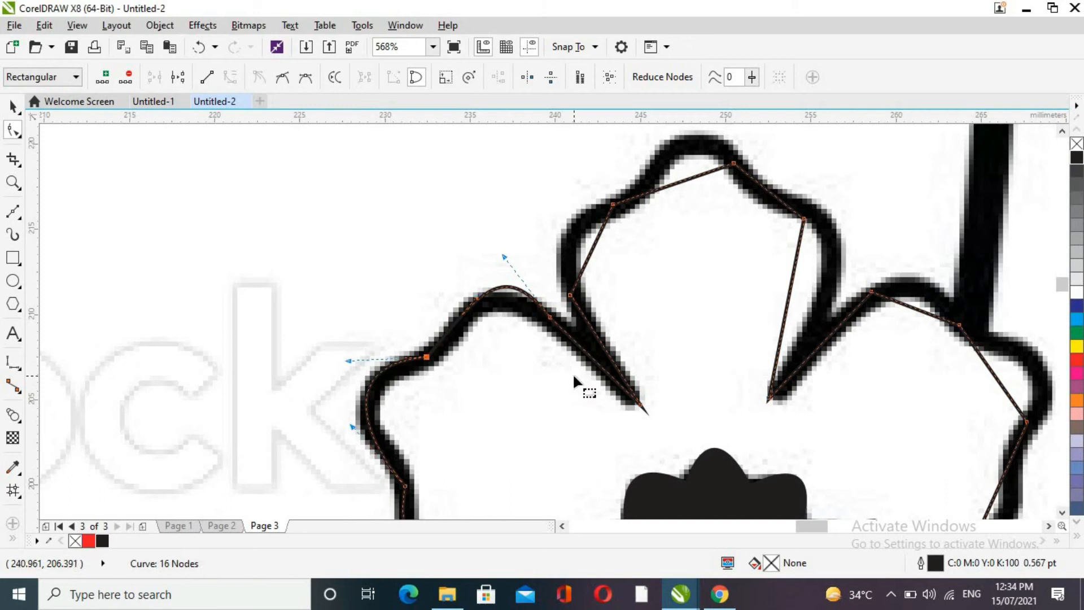
{"action": "left_click_drag", "start_coordinate": [504, 255], "coordinate": [492, 271]}
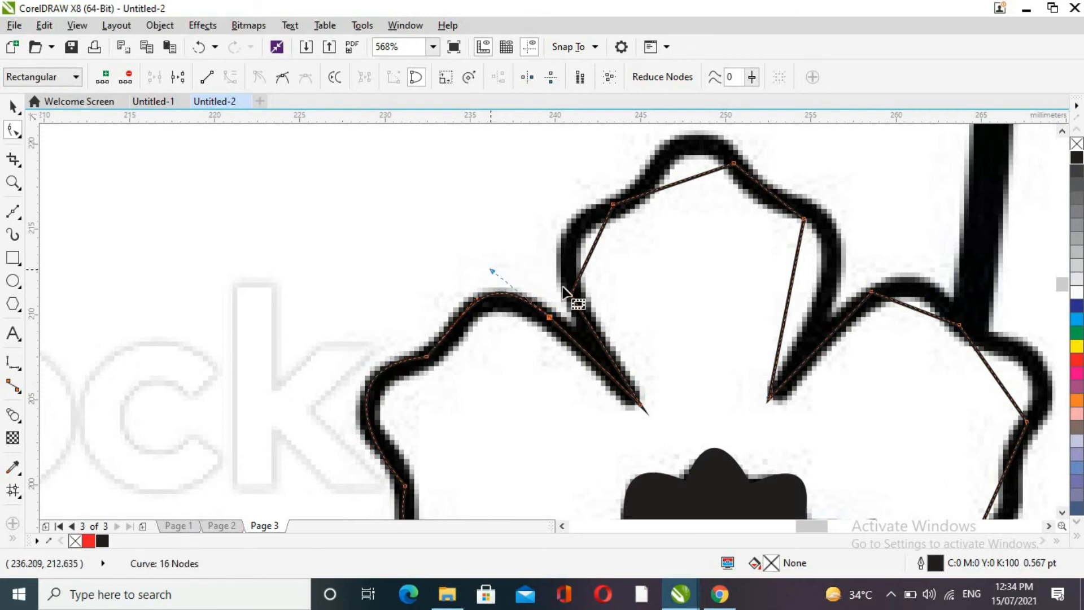
- Reshape the middle petal's outline, bending its left side, top and right side into curves along the line art
{"action": "left_click_drag", "start_coordinate": [570, 296], "coordinate": [575, 310]}
{"action": "left_click", "coordinate": [594, 254]}
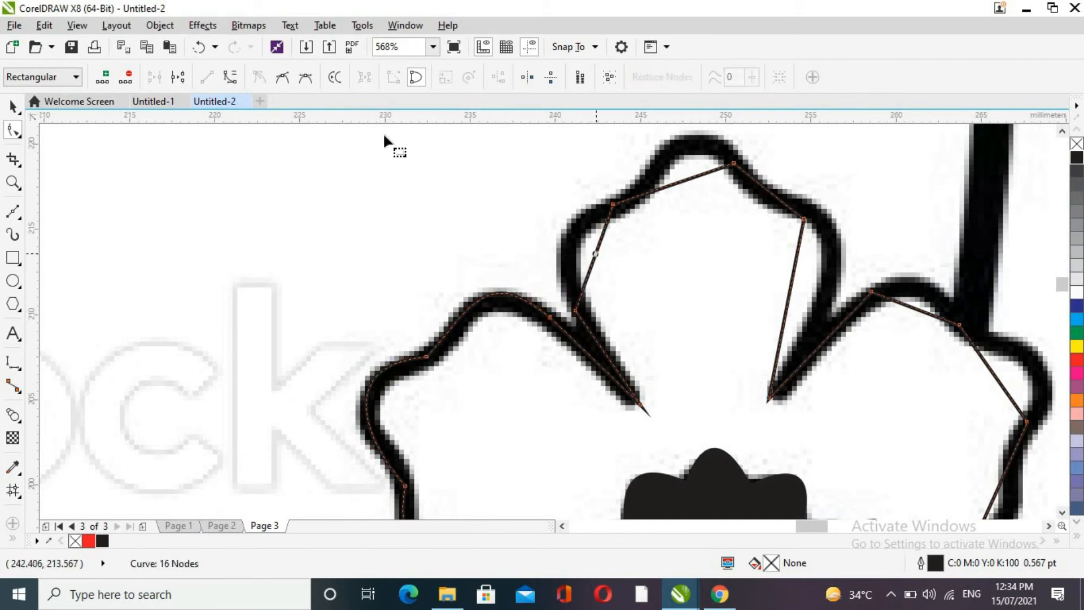
{"action": "left_click", "coordinate": [231, 76]}
{"action": "mouse_move", "coordinate": [596, 260]}
{"action": "left_mouse_down"}
{"action": "mouse_move", "coordinate": [561, 242]}
{"action": "mouse_move", "coordinate": [571, 245]}
{"action": "left_mouse_up"}
{"action": "left_click", "coordinate": [680, 181]}
{"action": "left_click", "coordinate": [231, 77]}
{"action": "left_click_drag", "start_coordinate": [703, 180], "coordinate": [675, 152]}
{"action": "left_click", "coordinate": [790, 361]}
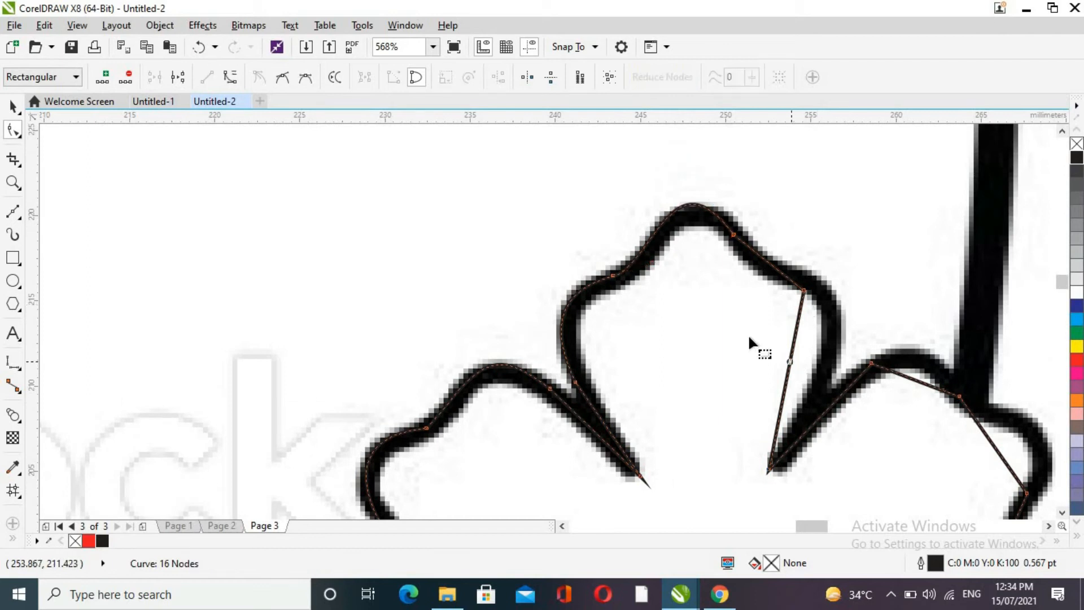
{"action": "left_click", "coordinate": [793, 374]}
{"action": "left_click_drag", "start_coordinate": [791, 374], "coordinate": [831, 346]}
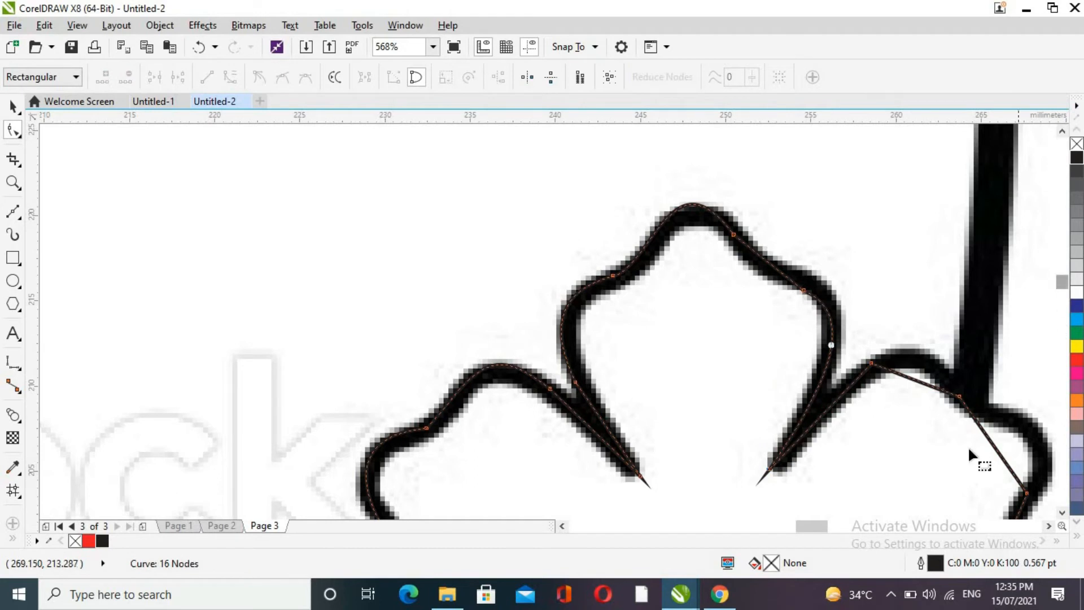
- Reposition the right petal's inner node and bend the petal's top and outer segments into curves along the line art
{"action": "left_click_drag", "start_coordinate": [812, 525], "coordinate": [823, 524]}
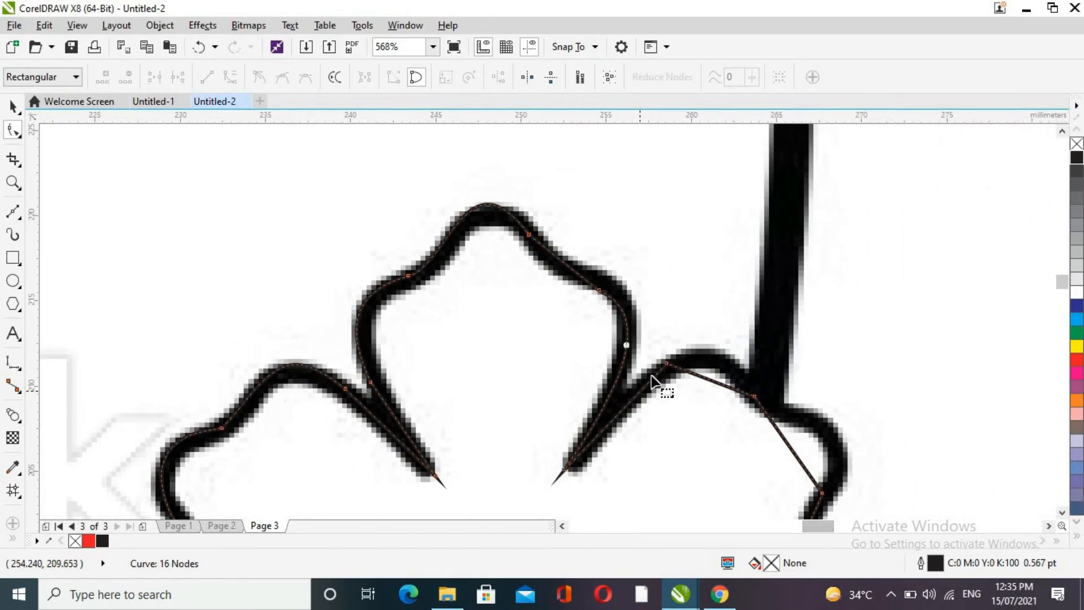
{"action": "left_click_drag", "start_coordinate": [666, 364], "coordinate": [637, 386]}
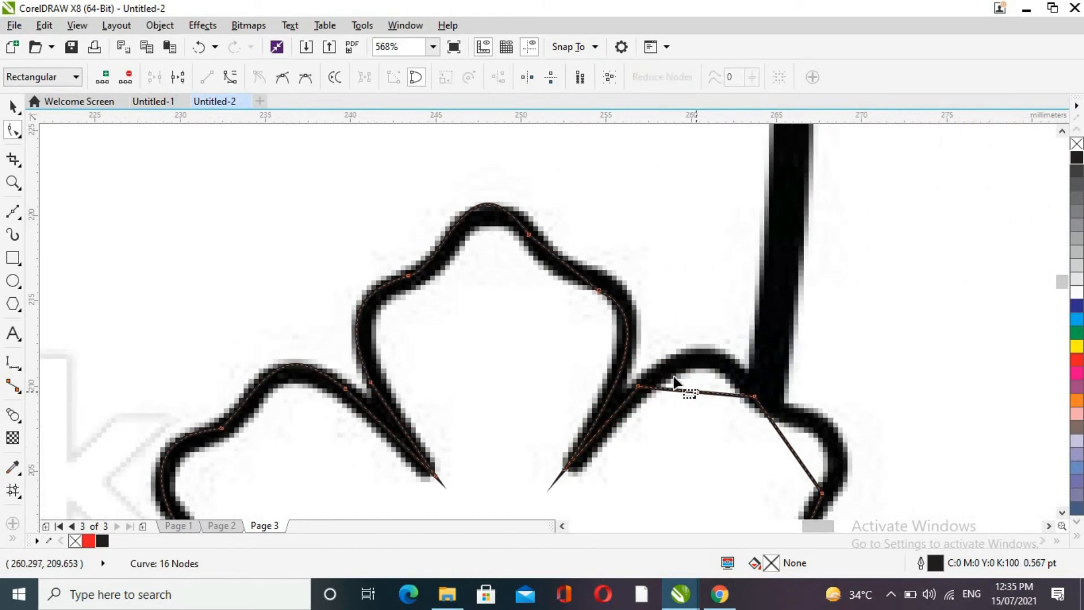
{"action": "left_click", "coordinate": [231, 78]}
{"action": "left_click_drag", "start_coordinate": [700, 396], "coordinate": [704, 344]}
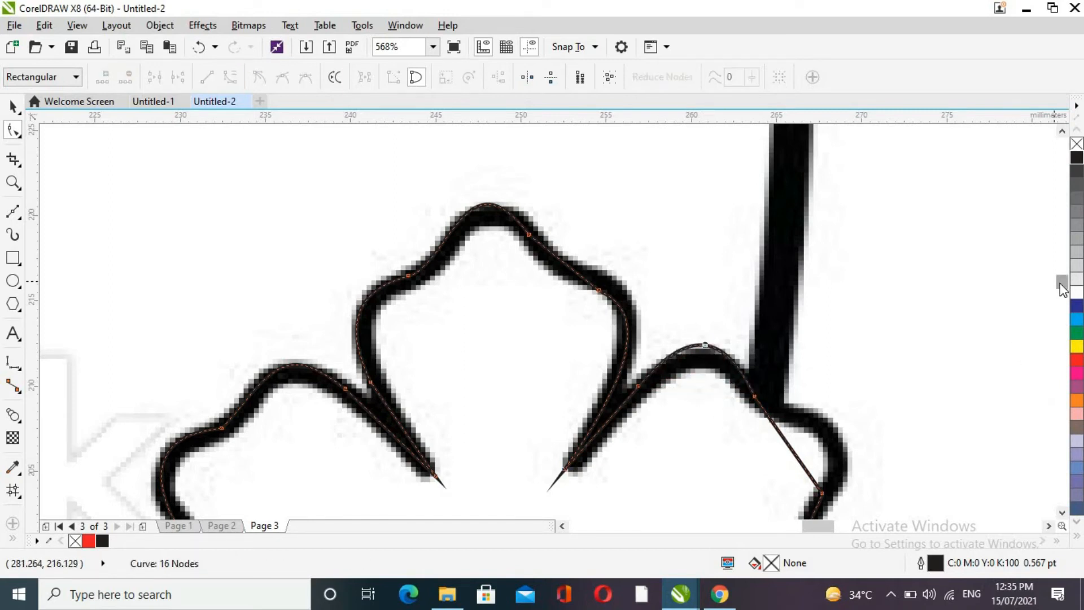
{"action": "left_click_drag", "start_coordinate": [1059, 283], "coordinate": [1060, 289]}
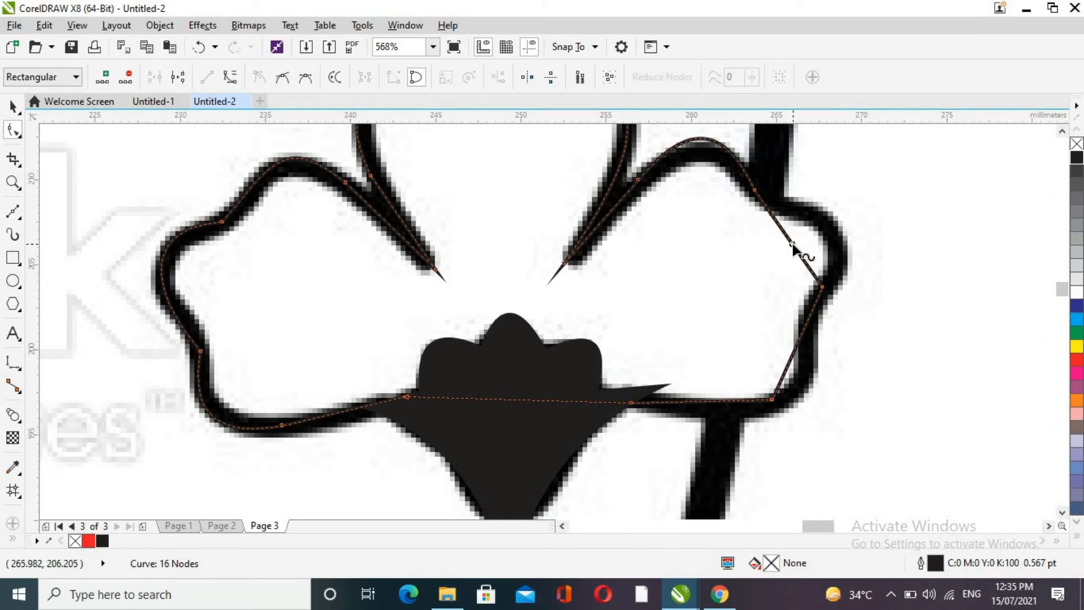
{"action": "left_click", "coordinate": [795, 249]}
{"action": "left_click_drag", "start_coordinate": [819, 236], "coordinate": [842, 231]}
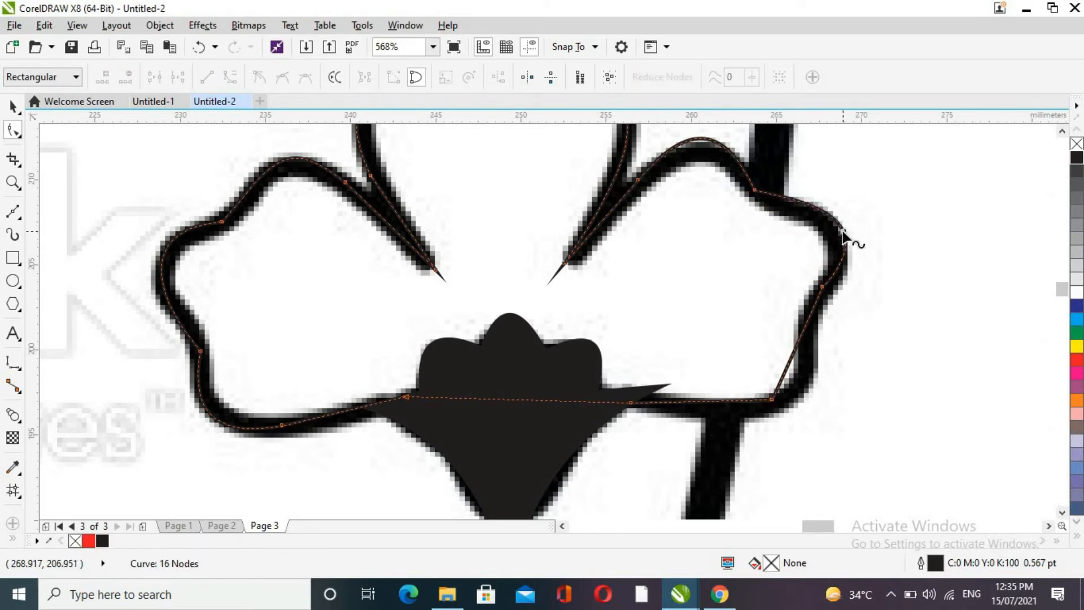
- Curve the right petal's lower segment, adjust its outer node and handle, and delete the extra node at the lower corner
{"action": "left_click", "coordinate": [796, 345]}
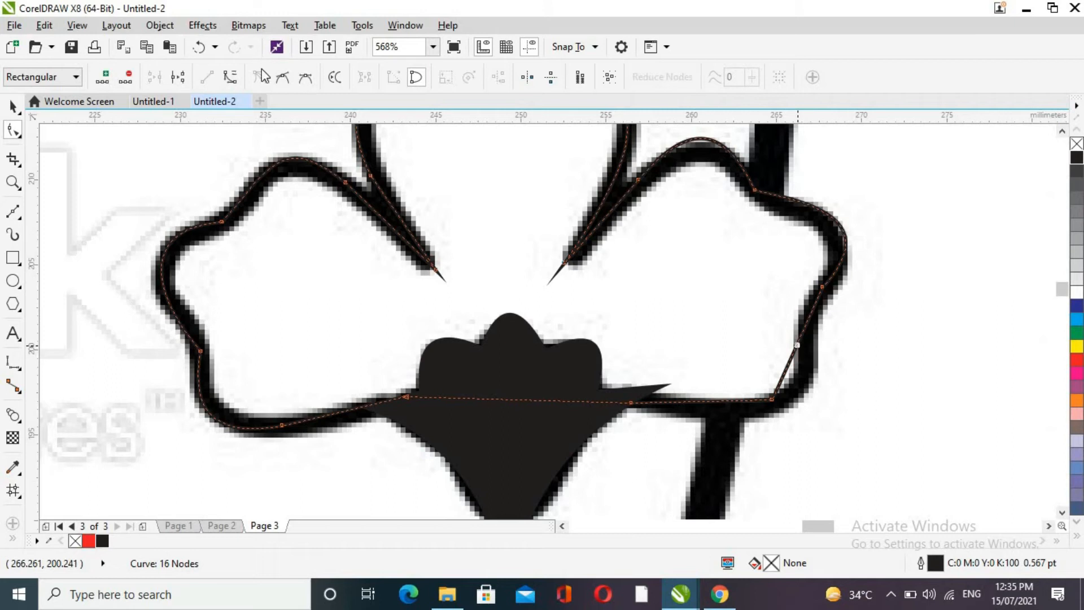
{"action": "left_click", "coordinate": [230, 77]}
{"action": "mouse_move", "coordinate": [795, 359]}
{"action": "left_mouse_down"}
{"action": "mouse_move", "coordinate": [811, 387]}
{"action": "mouse_move", "coordinate": [831, 299]}
{"action": "mouse_move", "coordinate": [811, 314]}
{"action": "left_mouse_up"}
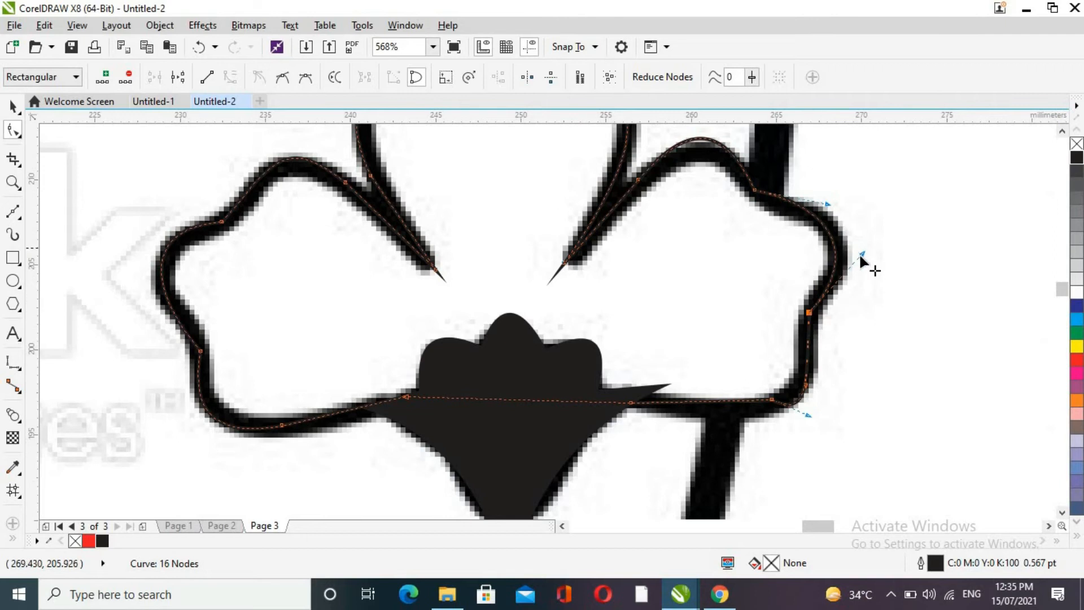
{"action": "left_click_drag", "start_coordinate": [887, 261], "coordinate": [888, 263]}
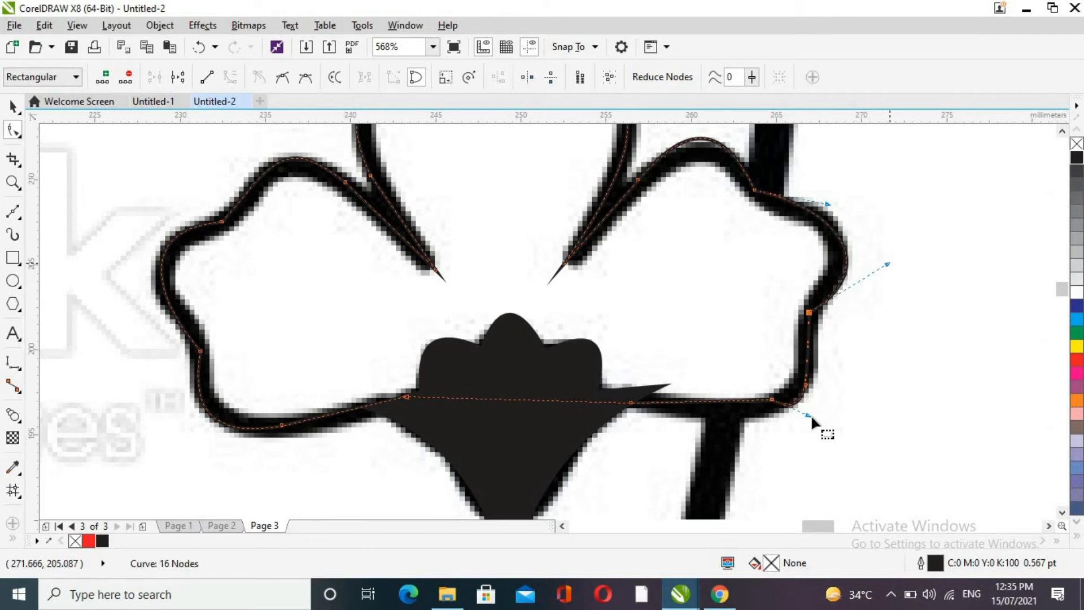
{"action": "double_click", "coordinate": [771, 401]}
- Fill the small flower's petals with red and bring its black calyx and stem to the front
{"action": "left_click", "coordinate": [13, 106]}
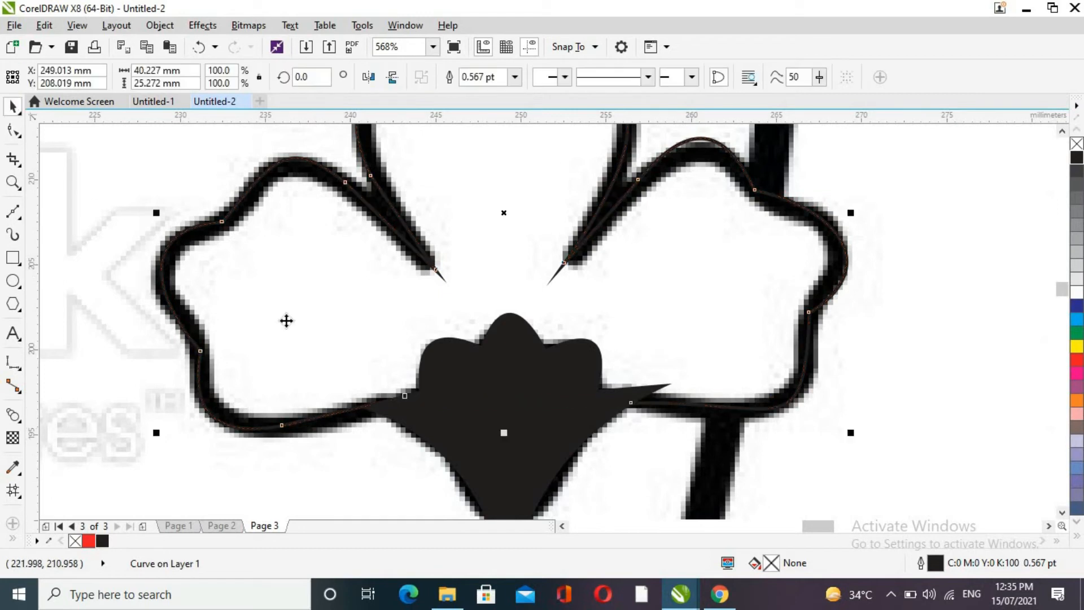
{"action": "left_click", "coordinate": [87, 543]}
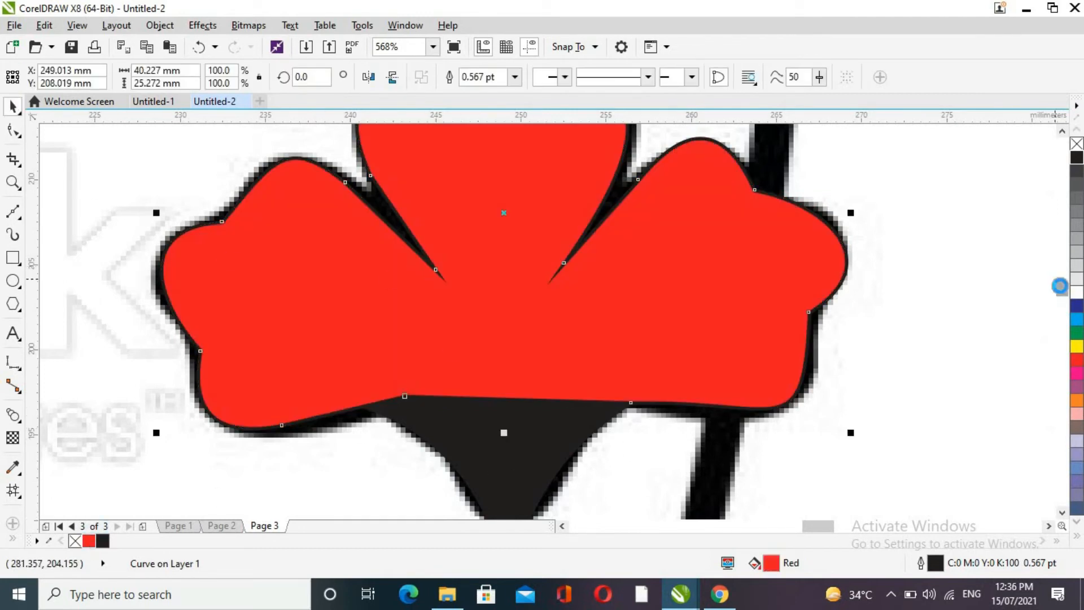
{"action": "left_click_drag", "start_coordinate": [1060, 286], "coordinate": [1060, 294]}
{"action": "left_click", "coordinate": [12, 182]}
{"action": "right_click", "coordinate": [421, 235]}
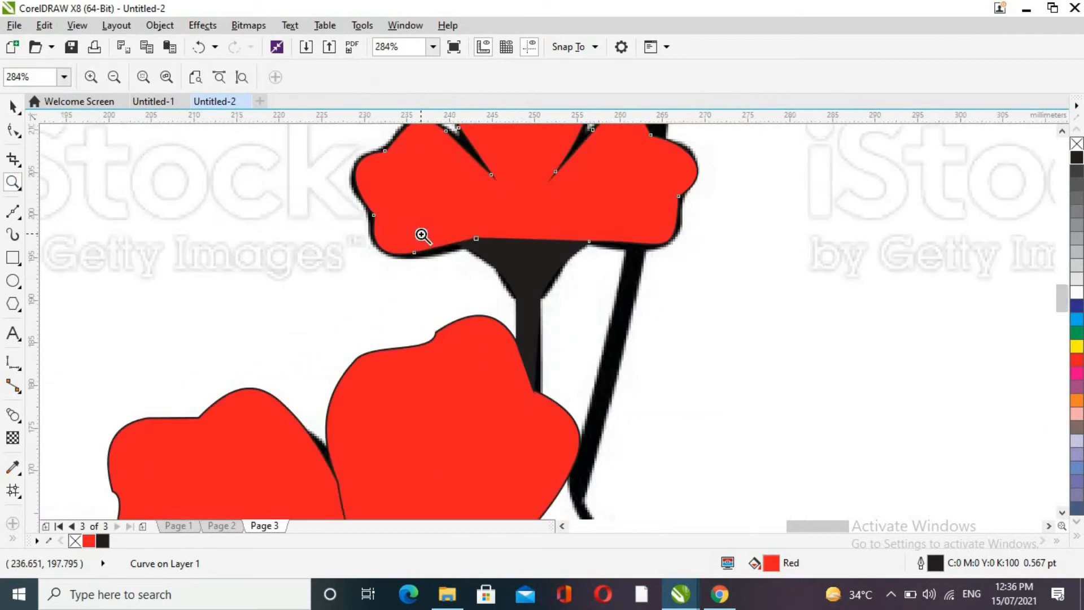
{"action": "right_click", "coordinate": [601, 302]}
{"action": "left_click", "coordinate": [12, 106]}
{"action": "left_click", "coordinate": [632, 297]}
{"action": "left_click", "coordinate": [535, 306]}
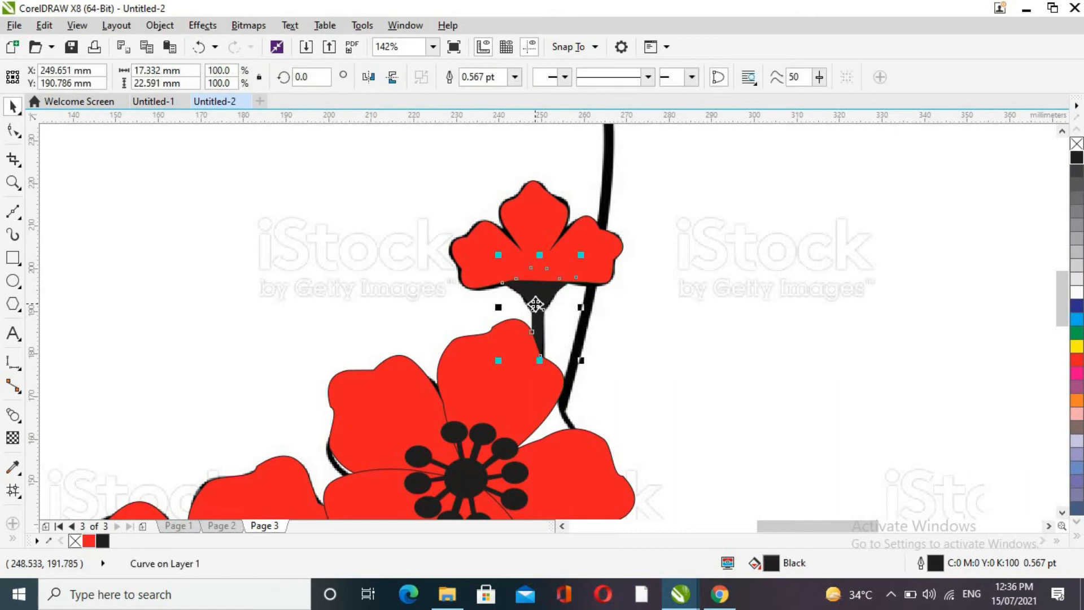
{"action": "key", "text": "shift+Page_Up"}
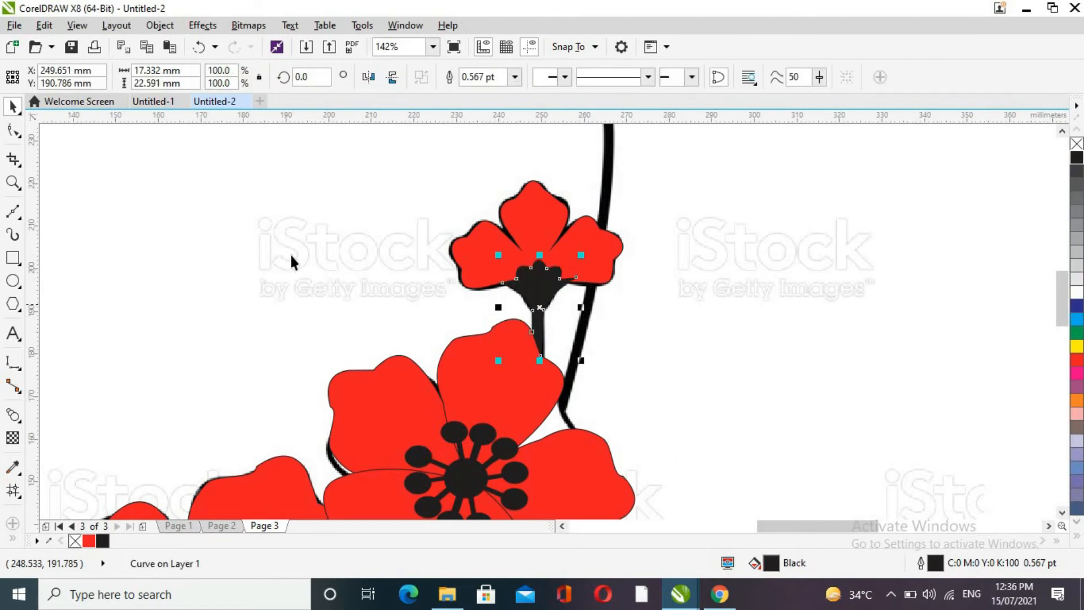
{"action": "left_click", "coordinate": [159, 218]}
- Place a copy of the small flower's black calyx and stem shape over the calyx of the bud above
{"action": "left_click", "coordinate": [11, 183]}
{"action": "right_click", "coordinate": [423, 291]}
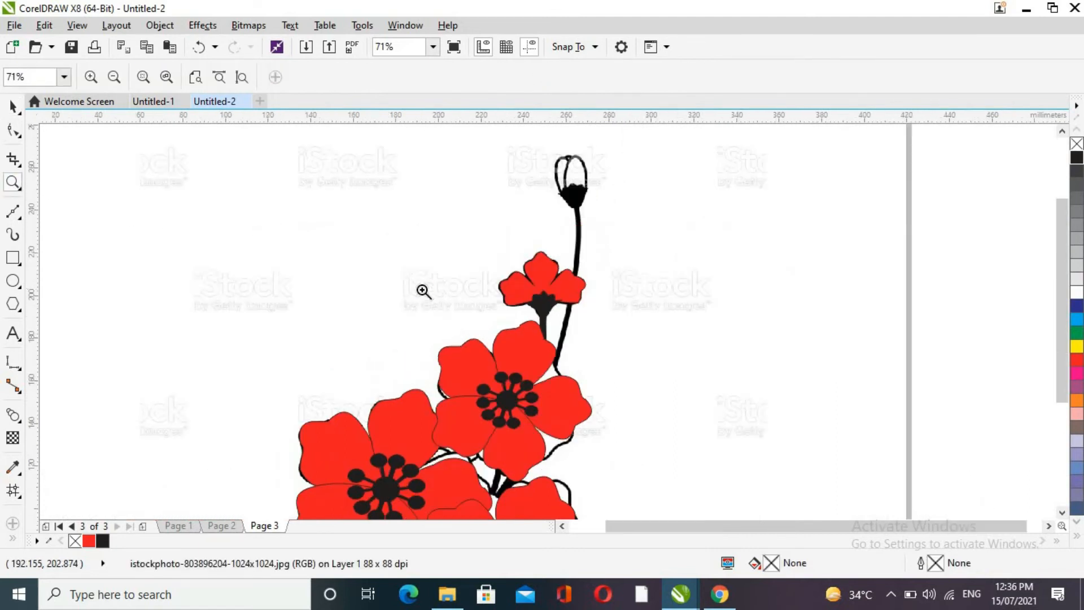
{"action": "right_click", "coordinate": [424, 290]}
{"action": "left_click_drag", "start_coordinate": [1063, 255], "coordinate": [1064, 269]}
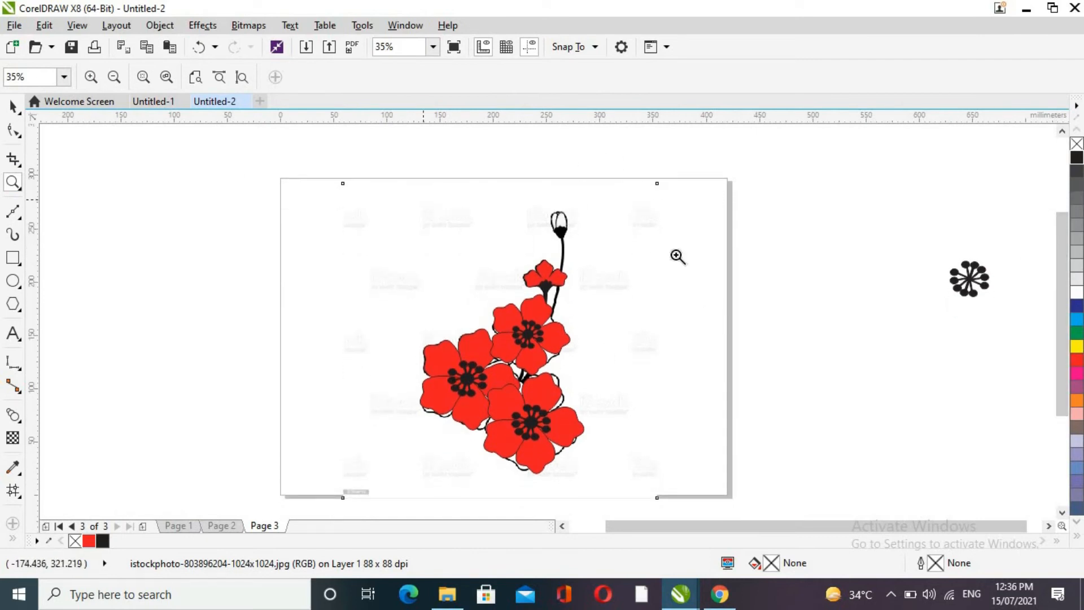
{"action": "left_click", "coordinate": [567, 320]}
{"action": "left_click", "coordinate": [568, 160]}
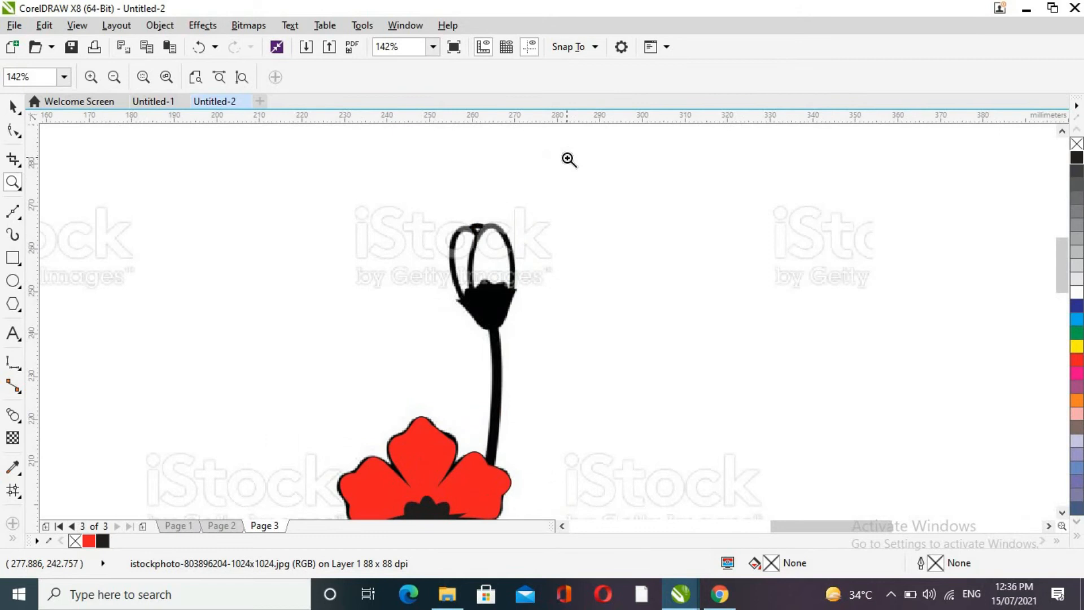
{"action": "left_click", "coordinate": [549, 368]}
{"action": "left_click", "coordinate": [550, 369], "text": "shift"}
{"action": "left_click_drag", "start_coordinate": [1060, 257], "coordinate": [1059, 266]}
{"action": "left_click", "coordinate": [13, 105]}
{"action": "left_click", "coordinate": [508, 203]}
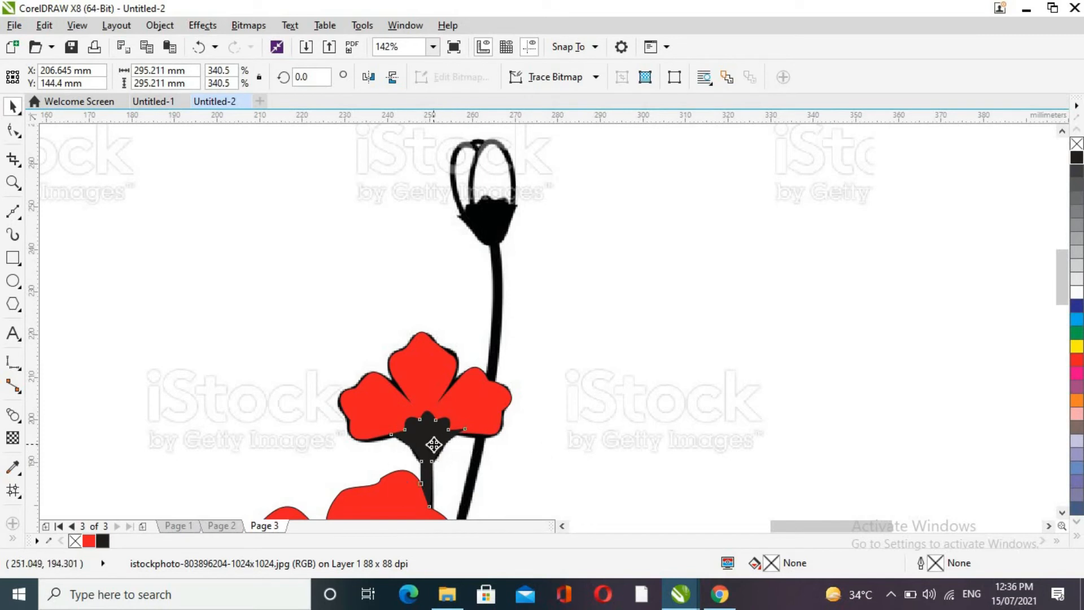
{"action": "left_click", "coordinate": [434, 445]}
{"action": "left_click_drag", "start_coordinate": [428, 458], "coordinate": [492, 240]}
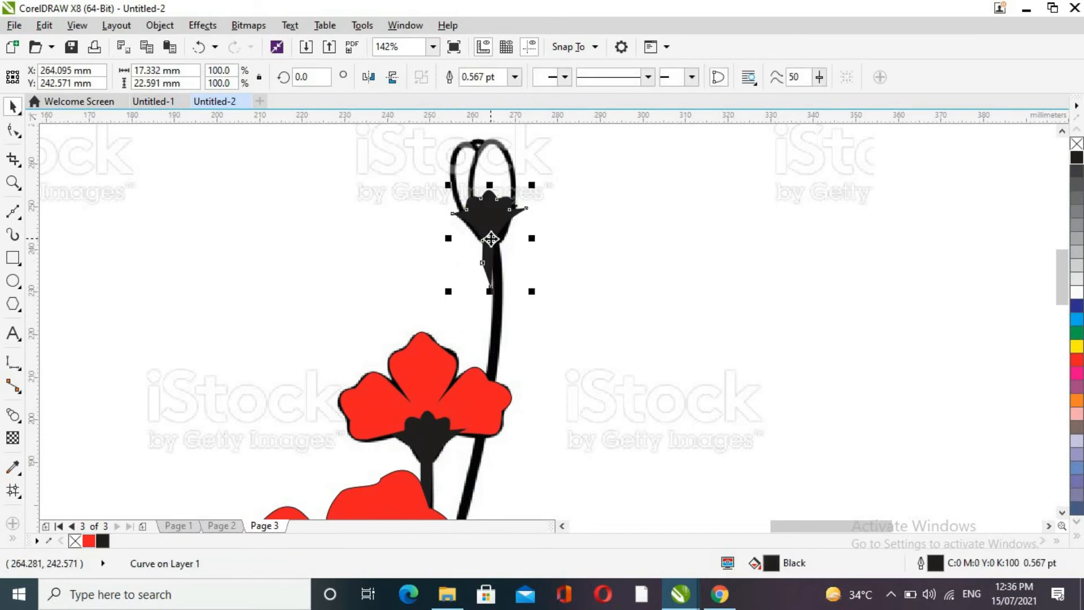
{"action": "left_click", "coordinate": [305, 243]}
- Move the copied shape's stem nodes so the base of the calyx and the stem line up with the bud's stem
{"action": "left_click", "coordinate": [13, 181]}
{"action": "left_click", "coordinate": [503, 254]}
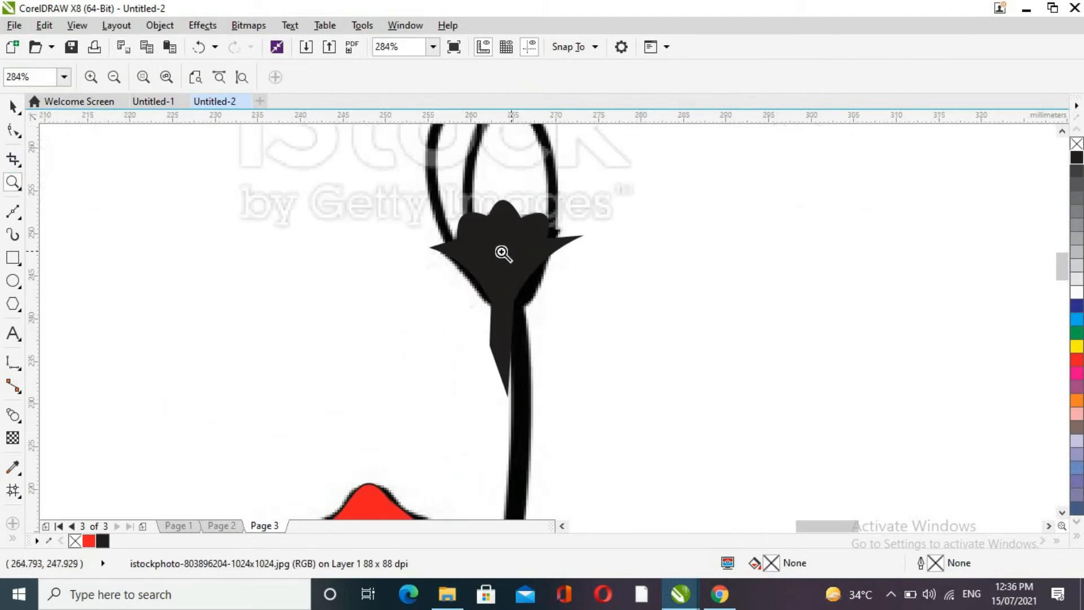
{"action": "left_click", "coordinate": [14, 130]}
{"action": "left_click", "coordinate": [511, 398]}
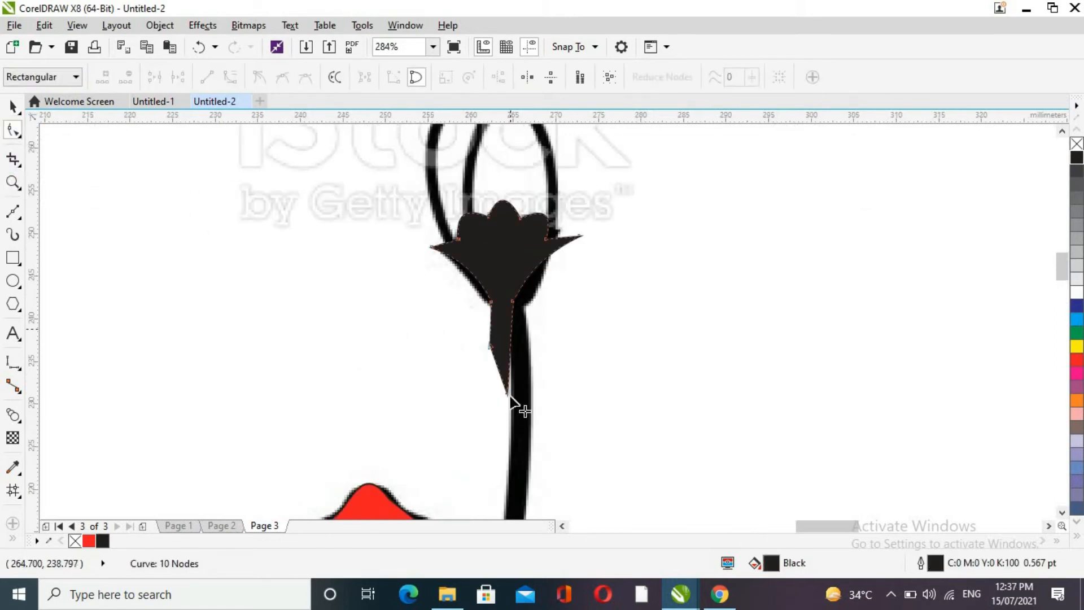
{"action": "left_click_drag", "start_coordinate": [507, 391], "coordinate": [531, 391]}
{"action": "left_click_drag", "start_coordinate": [512, 302], "coordinate": [525, 306]}
{"action": "left_click_drag", "start_coordinate": [490, 345], "coordinate": [512, 370]}
{"action": "left_click", "coordinate": [492, 305]}
{"action": "left_click_drag", "start_coordinate": [495, 309], "coordinate": [496, 317]}
- Extend the bud's stem by moving its two lower end nodes down to the small flower's right petal
{"action": "scroll", "coordinate": [1061, 265], "scroll_direction": "down", "scroll_amount": 3}
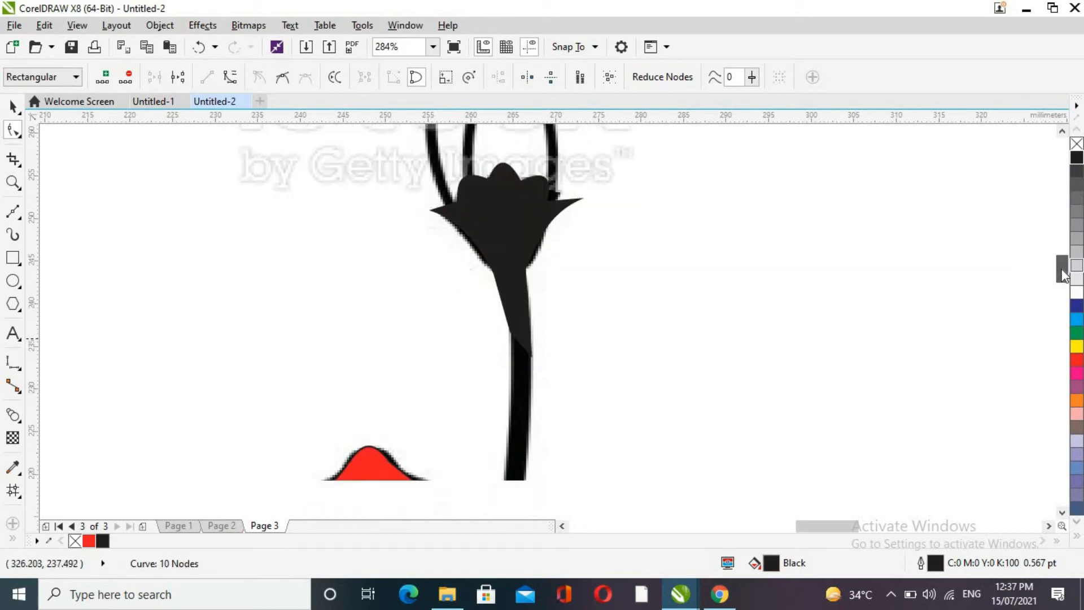
{"action": "left_click_drag", "start_coordinate": [511, 266], "coordinate": [525, 354]}
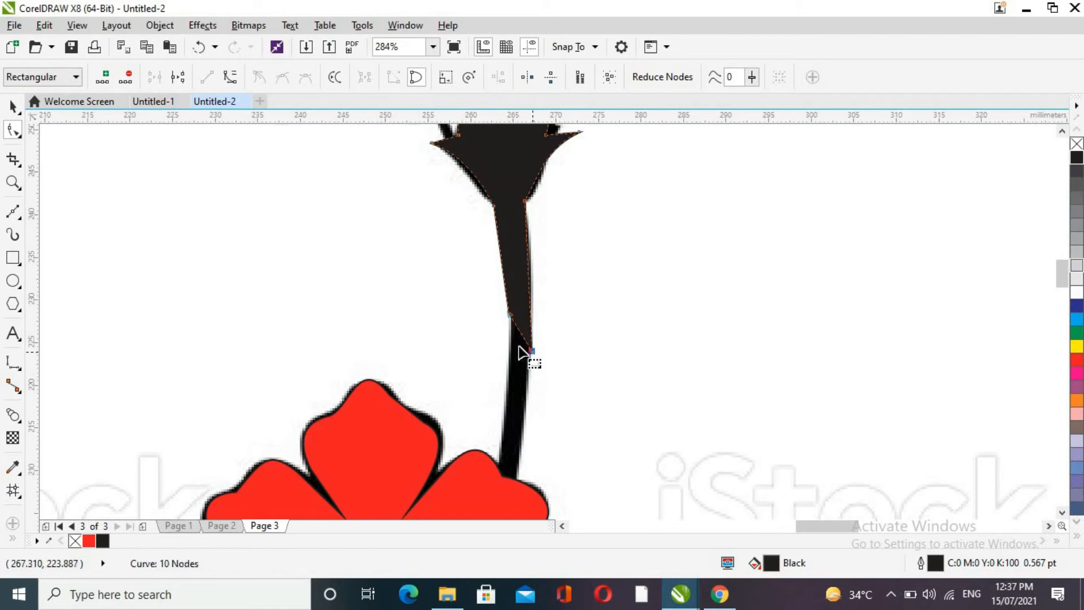
{"action": "left_click_drag", "start_coordinate": [512, 317], "coordinate": [527, 439]}
{"action": "left_click_drag", "start_coordinate": [514, 379], "coordinate": [517, 480]}
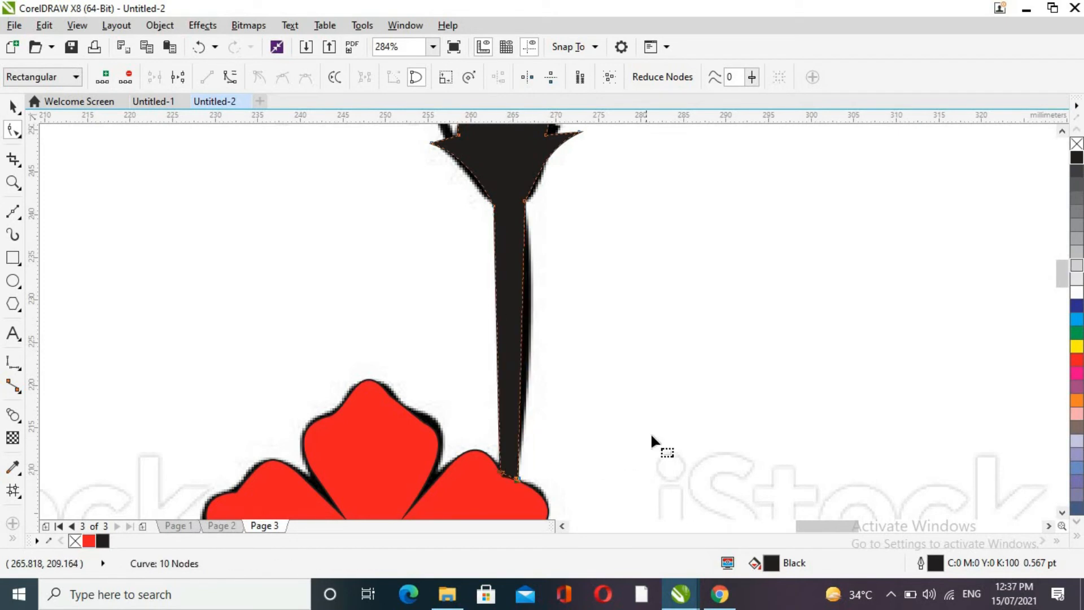
- Convert the long edges of the bud's stem to curves and bend them into a gentle bow
{"action": "left_click", "coordinate": [521, 319]}
{"action": "left_click", "coordinate": [233, 80]}
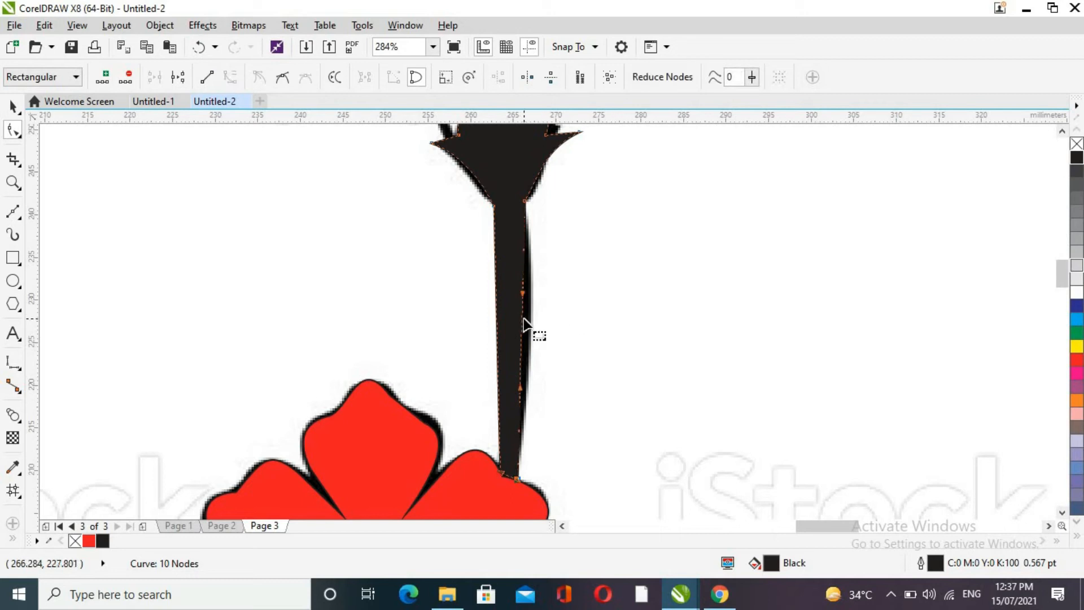
{"action": "left_click_drag", "start_coordinate": [519, 328], "coordinate": [506, 339]}
{"action": "left_click", "coordinate": [497, 326]}
{"action": "left_click", "coordinate": [229, 77]}
{"action": "left_click", "coordinate": [604, 362]}
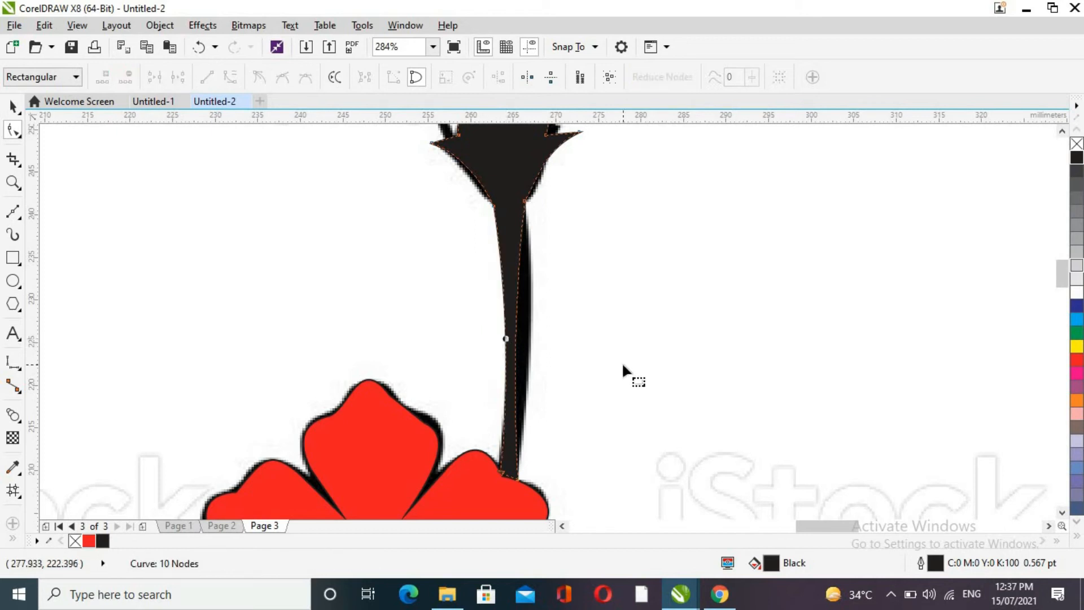
- Move the stem's lower-left end node down to the notch in the small flower's right petal
{"action": "key", "text": "z"}
{"action": "left_click", "coordinate": [520, 491]}
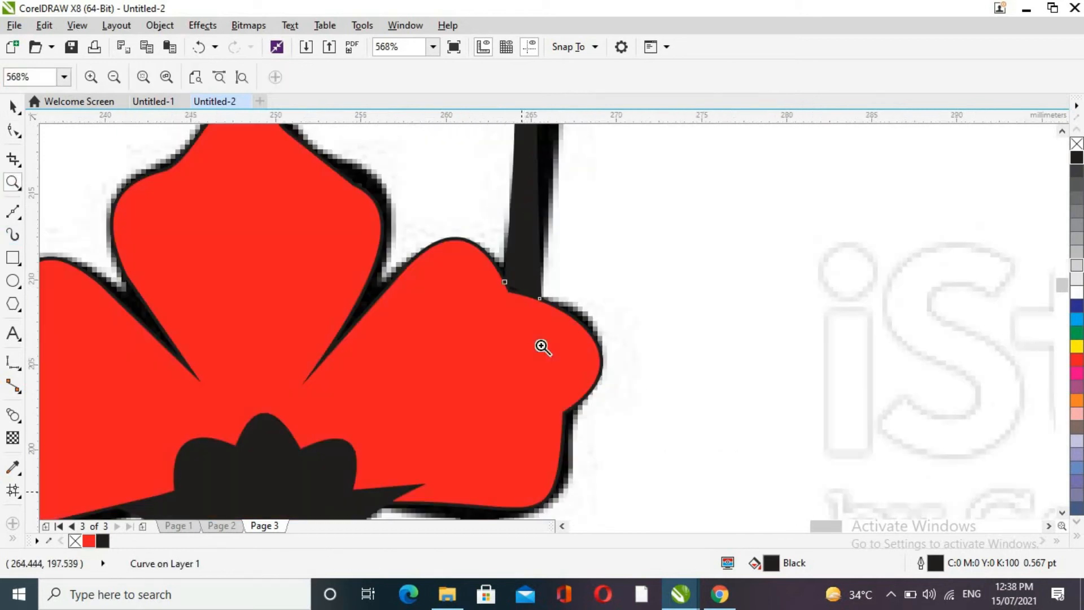
{"action": "left_click", "coordinate": [542, 346]}
{"action": "left_click", "coordinate": [582, 438]}
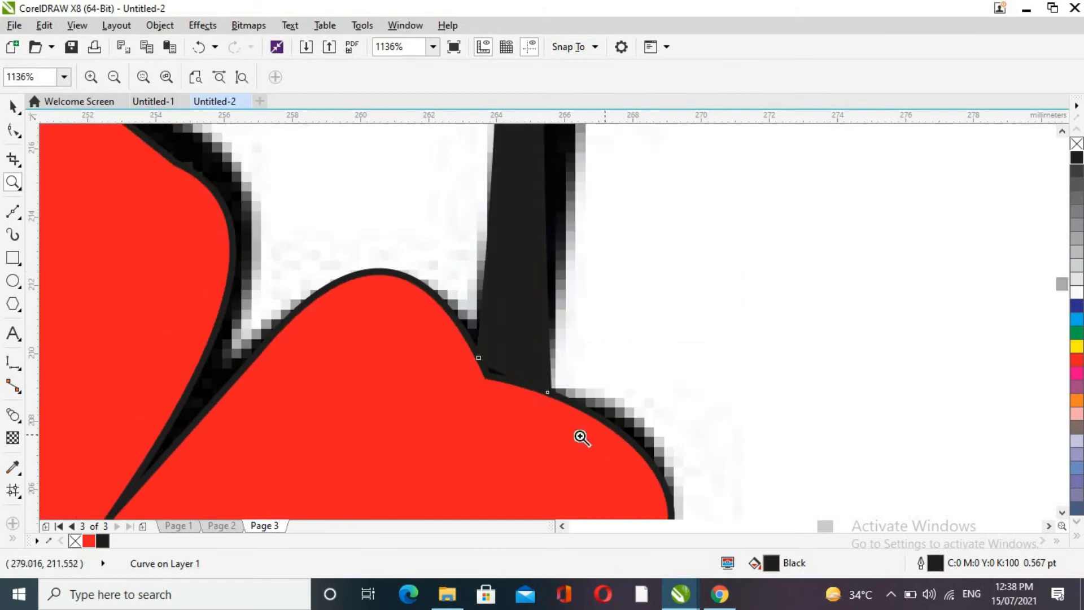
{"action": "key", "text": "F10"}
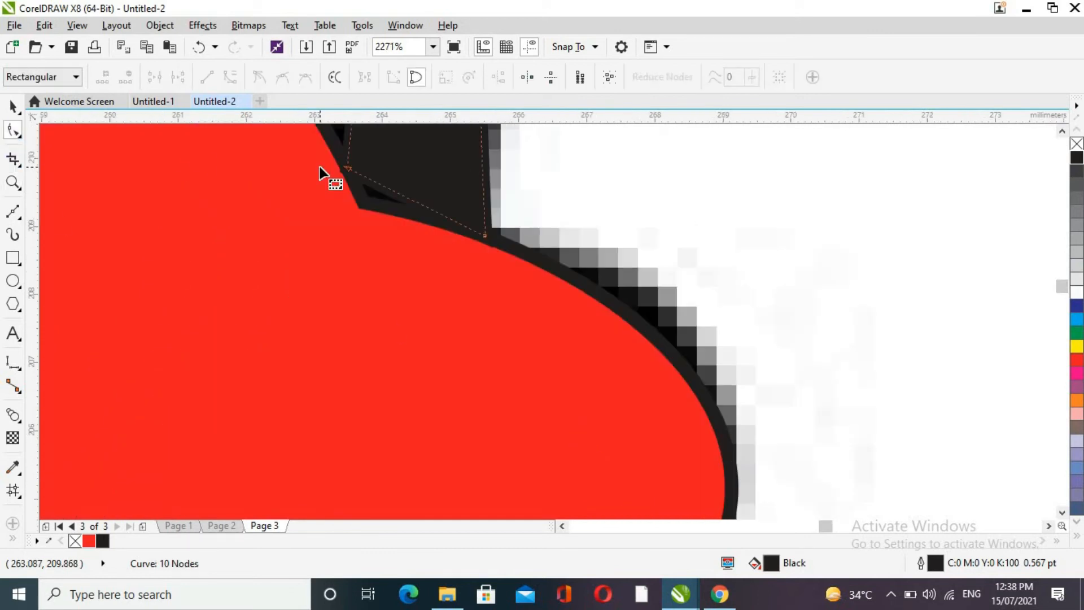
{"action": "left_click_drag", "start_coordinate": [348, 169], "coordinate": [364, 202]}
{"action": "left_click", "coordinate": [655, 157]}
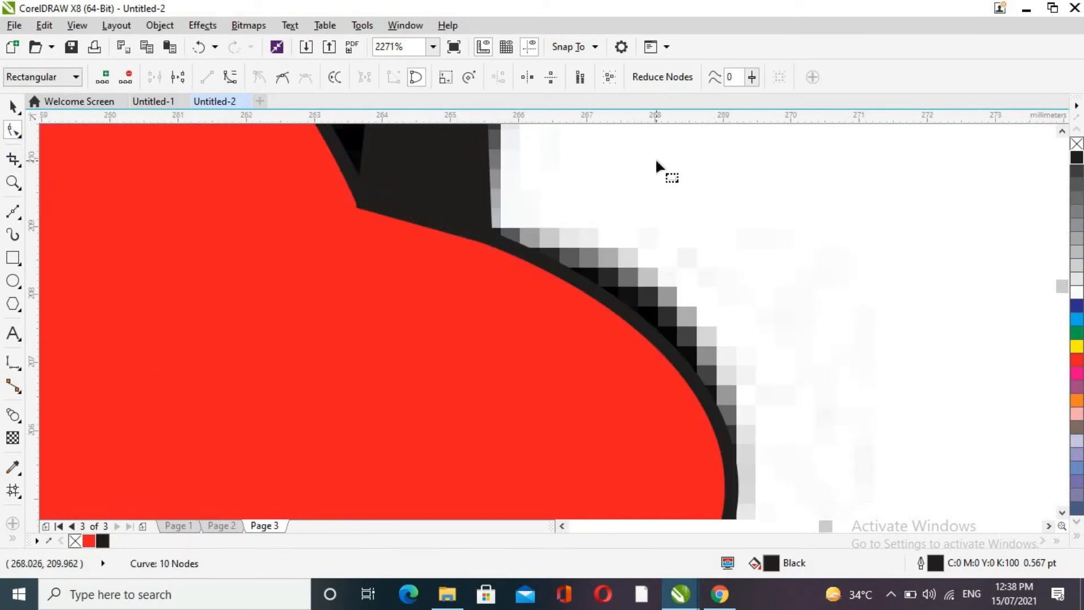
{"action": "left_click", "coordinate": [359, 209]}
{"action": "left_click", "coordinate": [605, 189]}
- Draw an ellipse about 8.9 by 18.4 mm and place one over each of the bud's two traced petals
{"action": "key", "text": "z"}
{"action": "scroll", "coordinate": [427, 254], "scroll_direction": "down", "scroll_amount": 4}
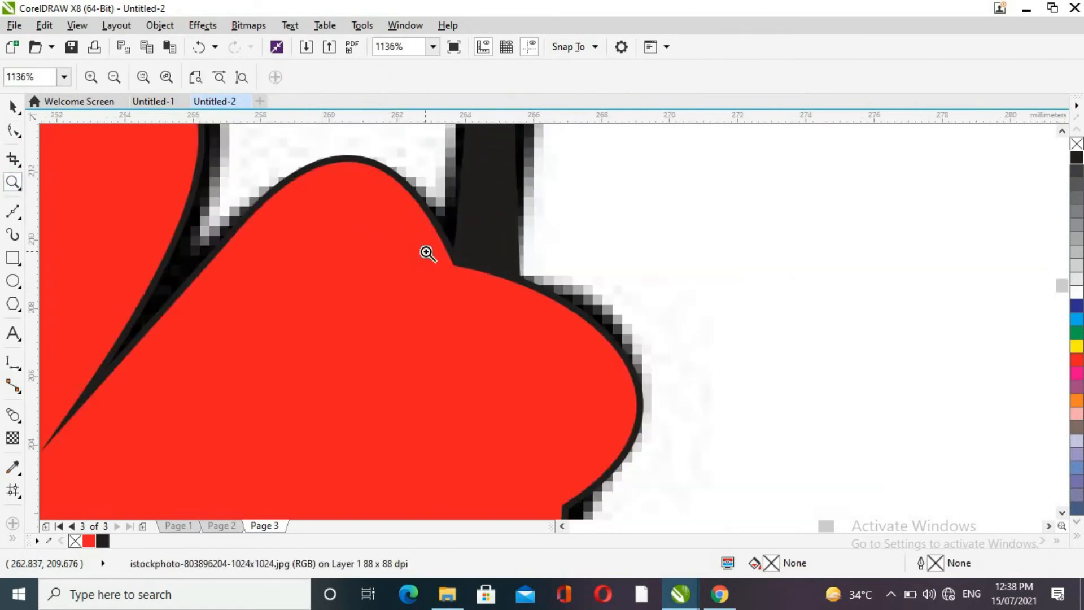
{"action": "left_click_drag", "start_coordinate": [1062, 287], "coordinate": [1060, 273]}
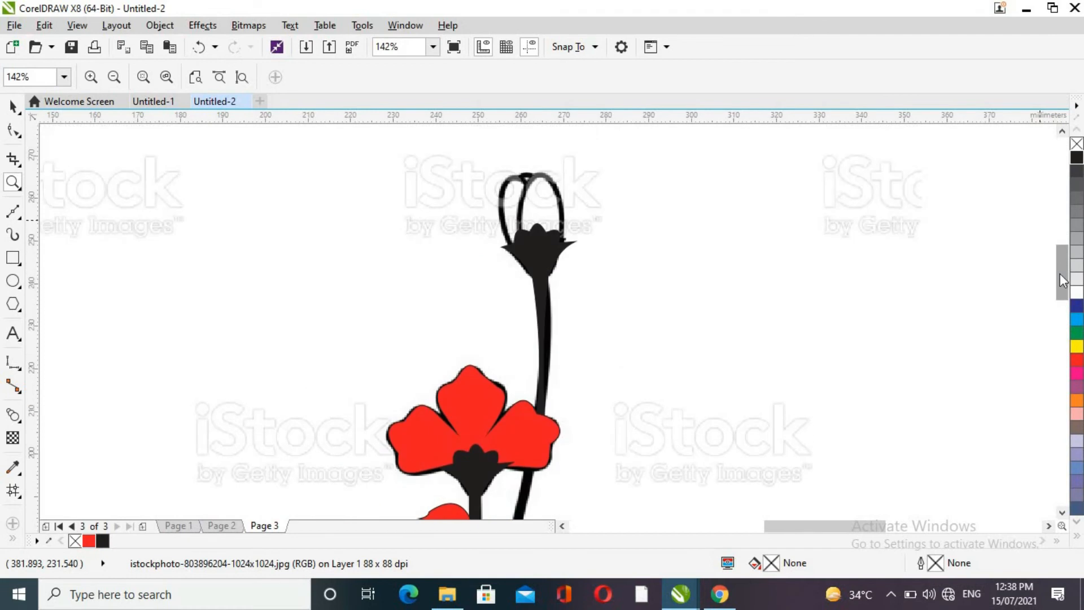
{"action": "left_click", "coordinate": [546, 174]}
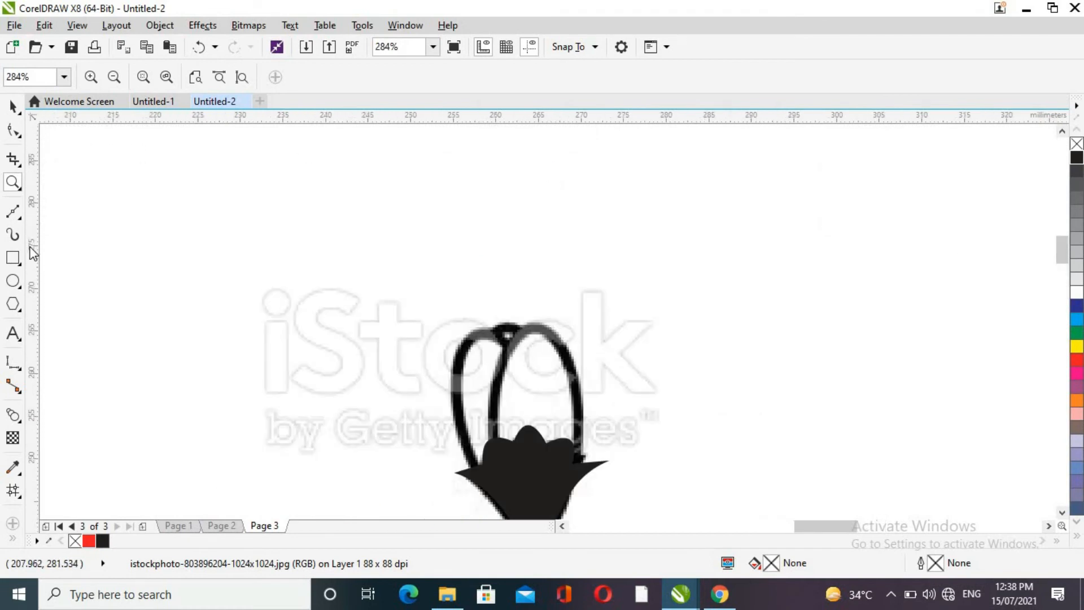
{"action": "left_click", "coordinate": [13, 282]}
{"action": "left_click_drag", "start_coordinate": [636, 293], "coordinate": [712, 450]}
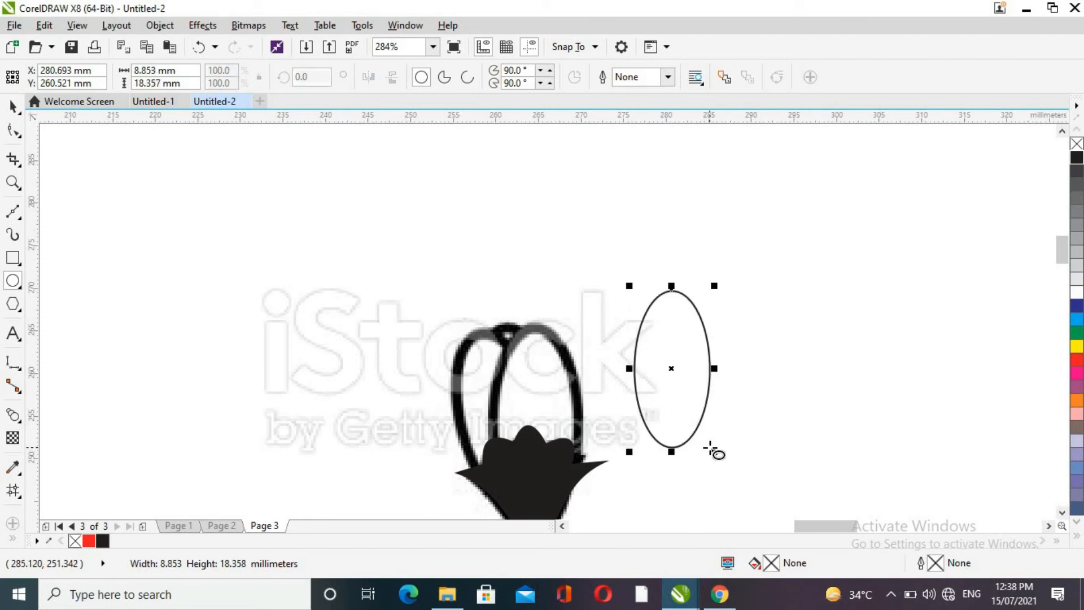
{"action": "key", "text": "space"}
{"action": "left_click_drag", "start_coordinate": [666, 369], "coordinate": [484, 405]}
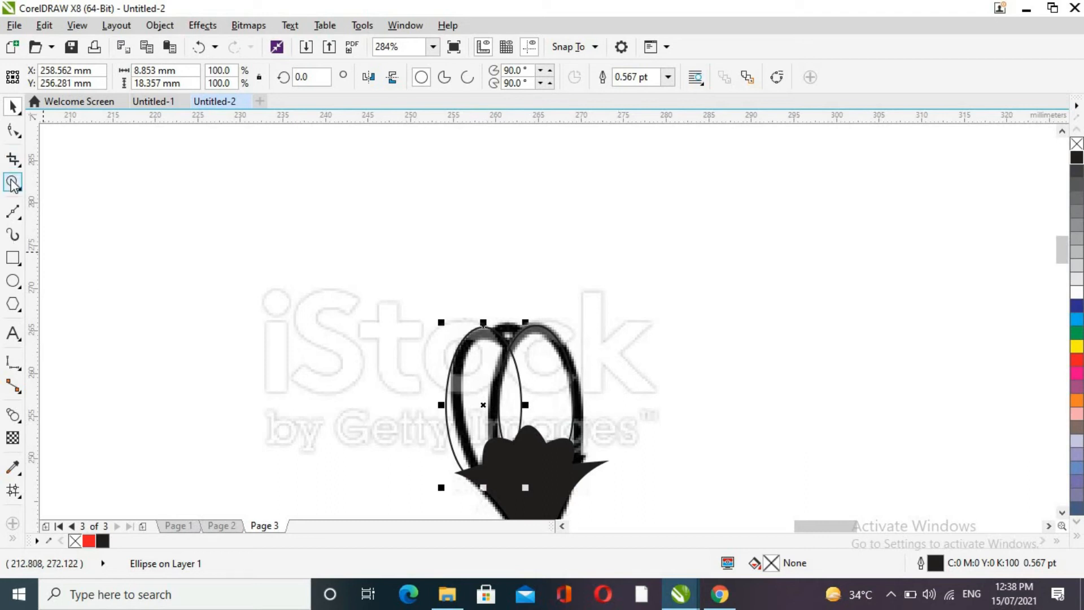
- Fill both of the bud's petal ellipses with red
{"action": "left_click", "coordinate": [89, 540]}
{"action": "left_click", "coordinate": [558, 402]}
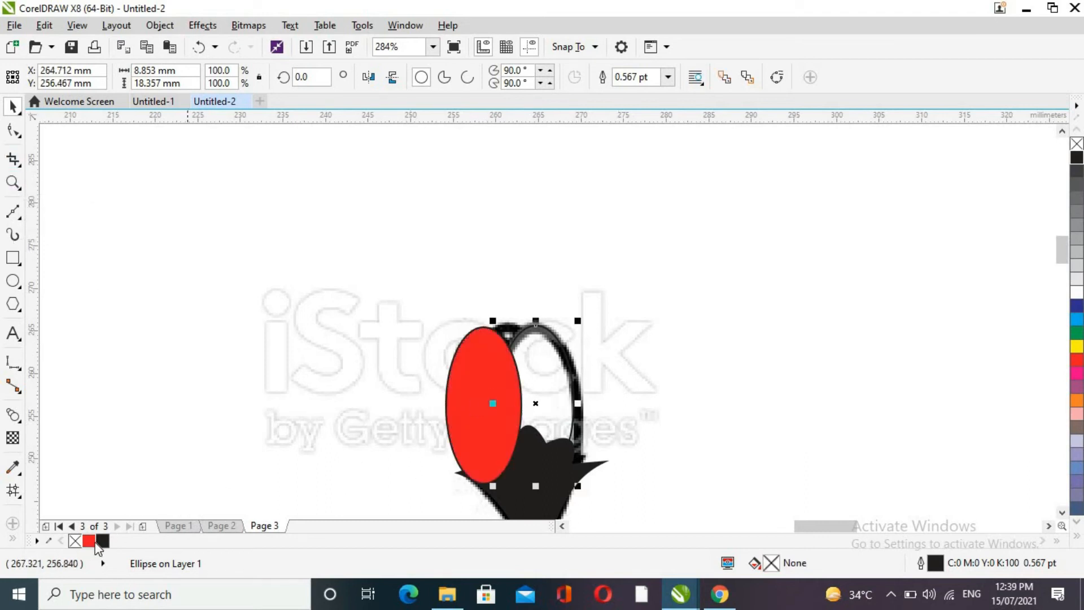
{"action": "left_click", "coordinate": [88, 541]}
{"action": "left_click", "coordinate": [764, 439]}
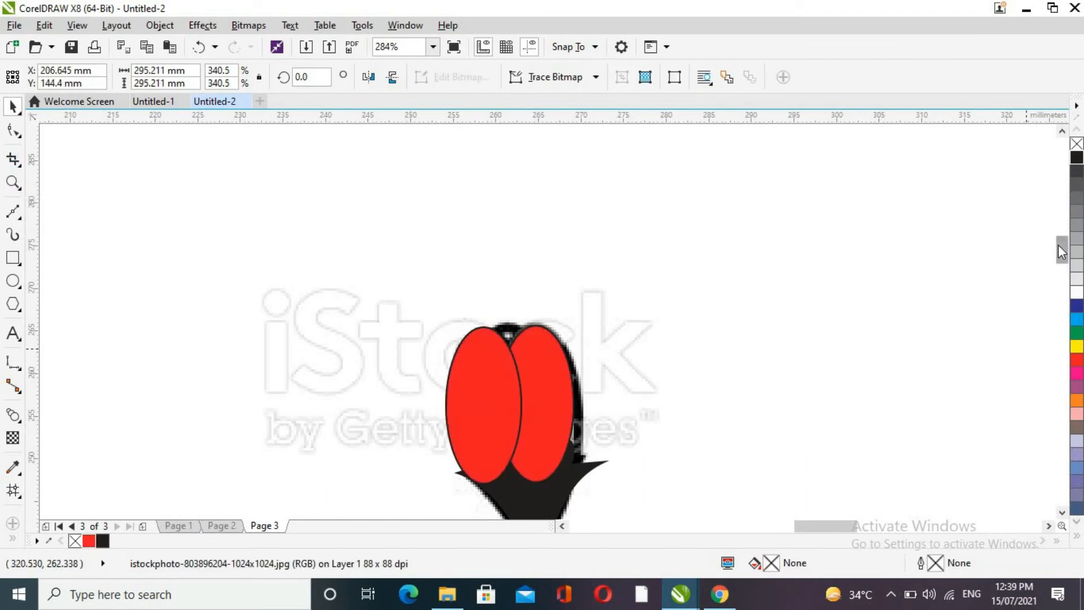
- Bring the bud's black calyx and stem shape in front of the red petal ellipses
{"action": "left_click_drag", "start_coordinate": [1060, 251], "coordinate": [1059, 264]}
{"action": "left_click", "coordinate": [534, 340]}
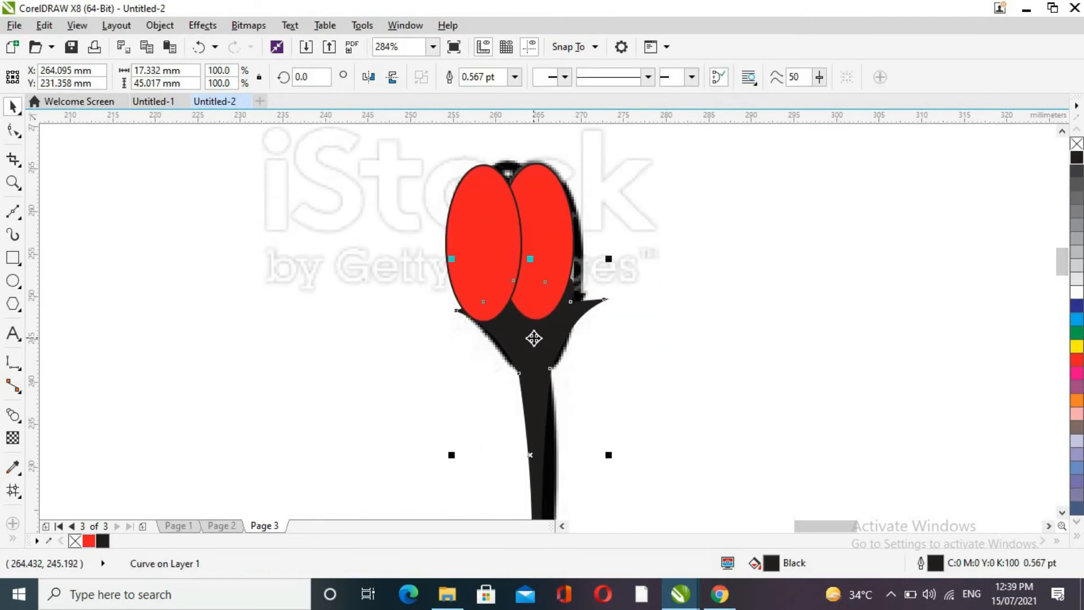
{"action": "key", "text": "shift+Page_Up"}
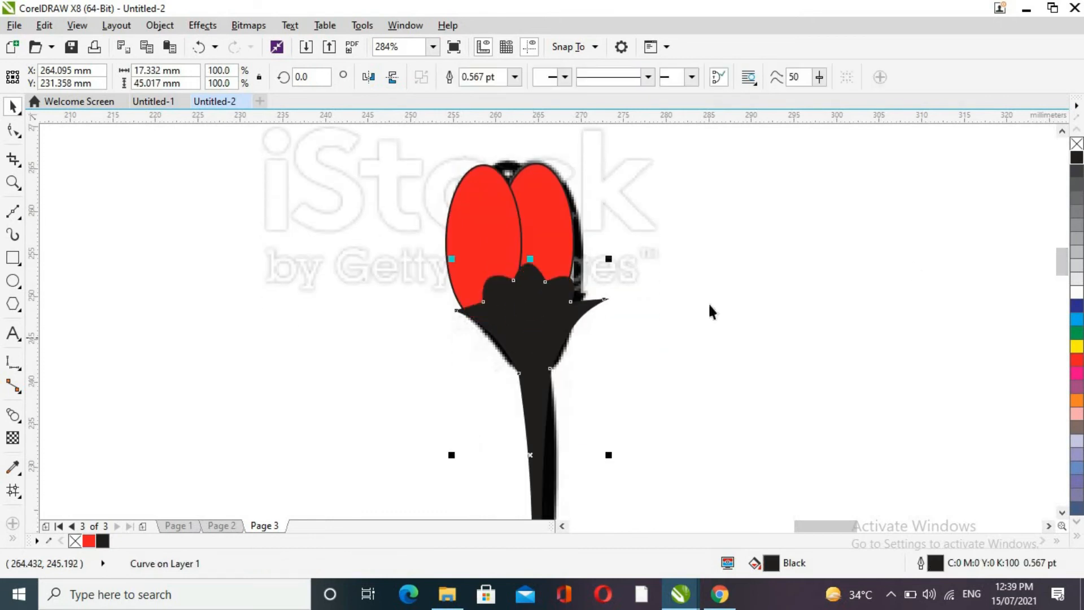
{"action": "left_click", "coordinate": [725, 307]}
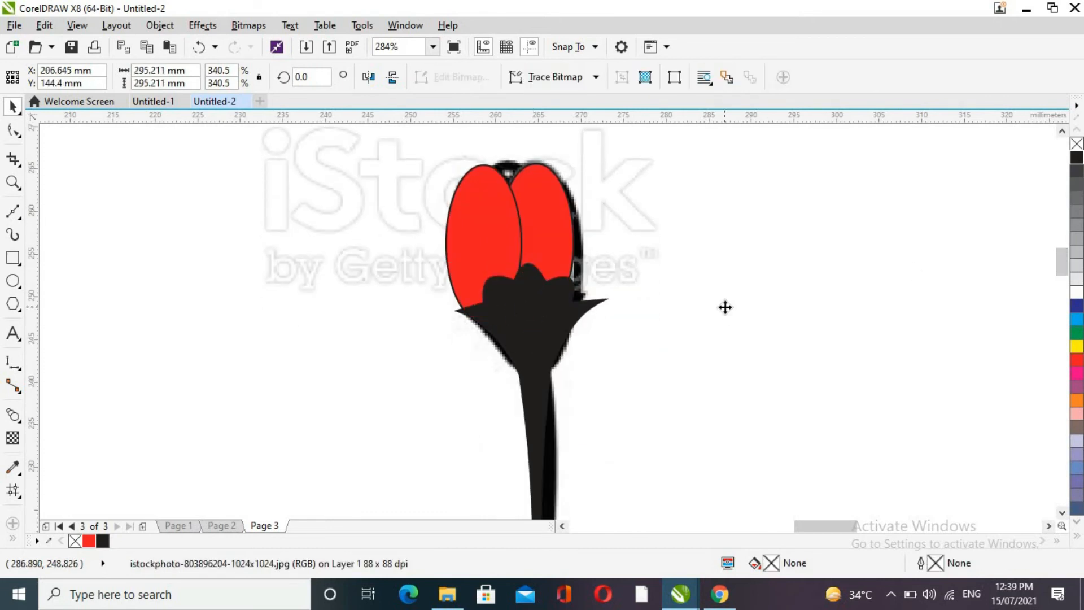
- Set the outline width of both red petal ellipses on the bud to None
{"action": "left_click", "coordinate": [561, 231]}
{"action": "left_click", "coordinate": [668, 77]}
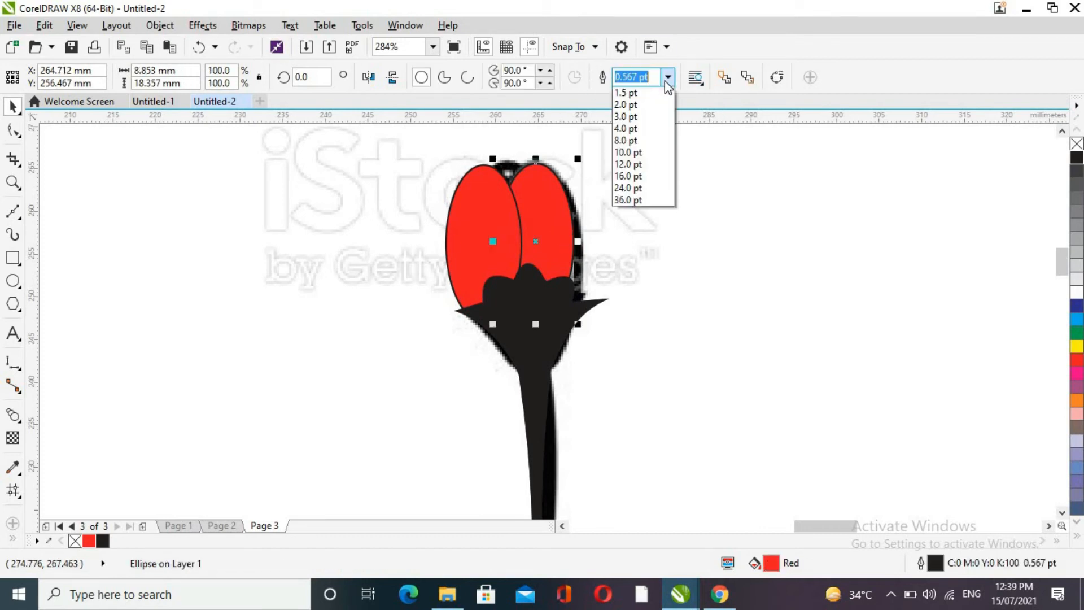
{"action": "left_click", "coordinate": [627, 89]}
{"action": "left_click", "coordinate": [492, 238]}
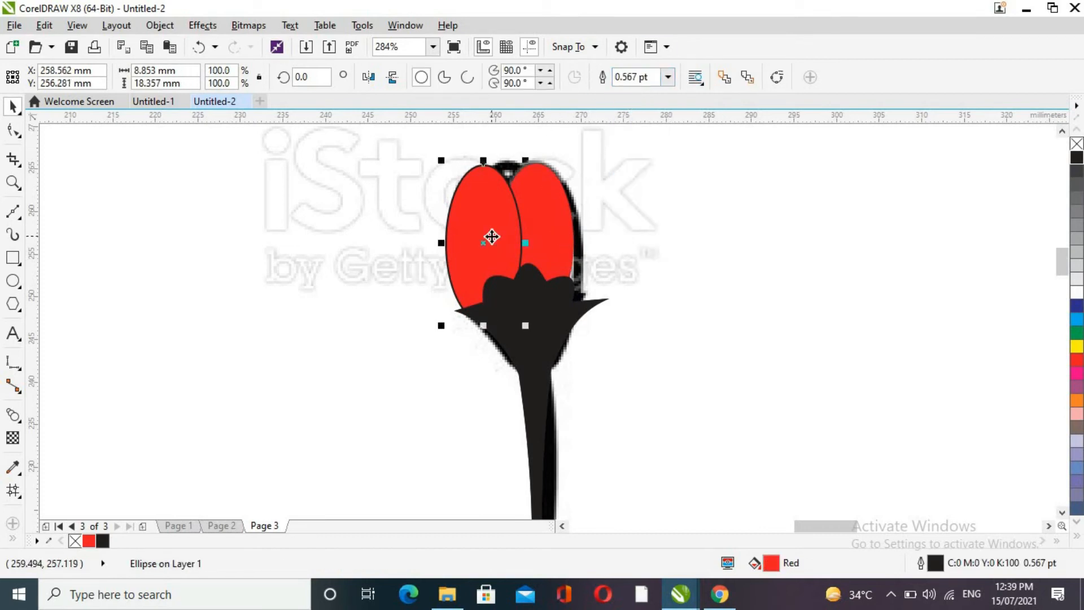
{"action": "left_click", "coordinate": [668, 77]}
{"action": "left_click", "coordinate": [627, 89]}
{"action": "left_click", "coordinate": [720, 241]}
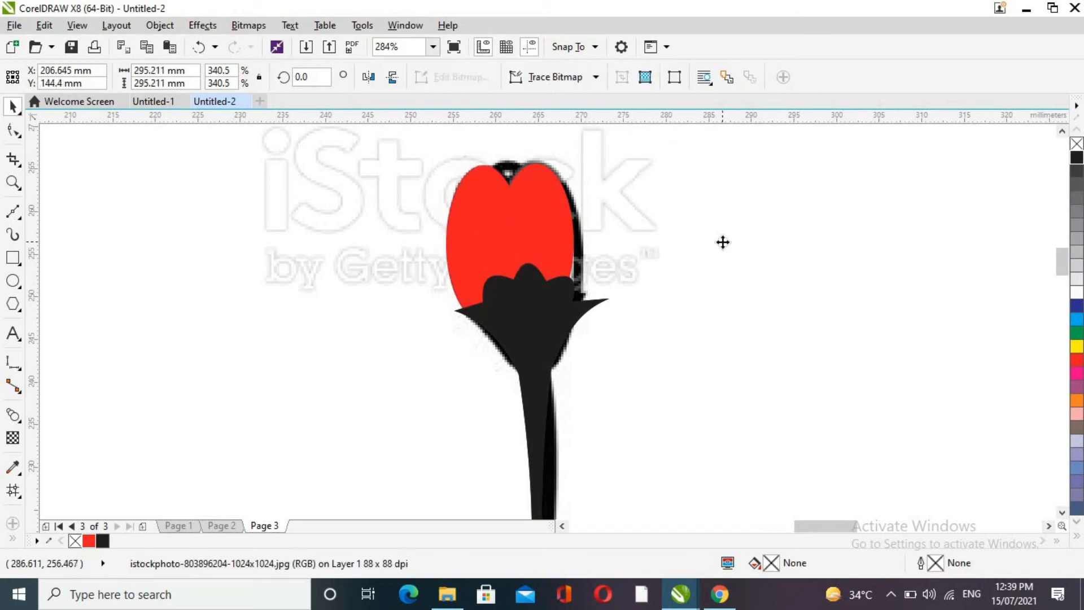
- Nudge the bud's right petal ellipse about 1.4 mm to the right and shift the left one slightly right
{"action": "left_click", "coordinate": [568, 250]}
{"action": "key", "text": "Right"}
{"action": "key", "text": "Right"}
{"action": "key", "text": "Right"}
{"action": "key", "text": "Right"}
{"action": "key", "text": "Right"}
{"action": "key", "text": "Right"}
{"action": "key", "text": "Right"}
{"action": "key", "text": "Right"}
{"action": "key", "text": "Right"}
{"action": "key", "text": "Right"}
{"action": "key", "text": "Right"}
{"action": "key", "text": "Right"}
{"action": "key", "text": "Right"}
{"action": "key", "text": "Right"}
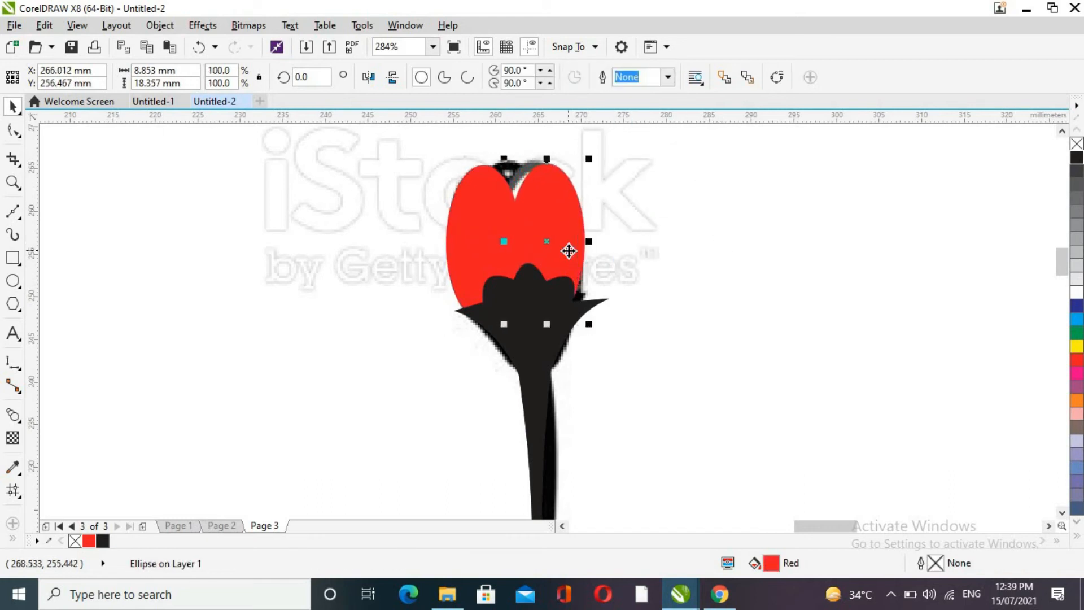
{"action": "left_click", "coordinate": [472, 244]}
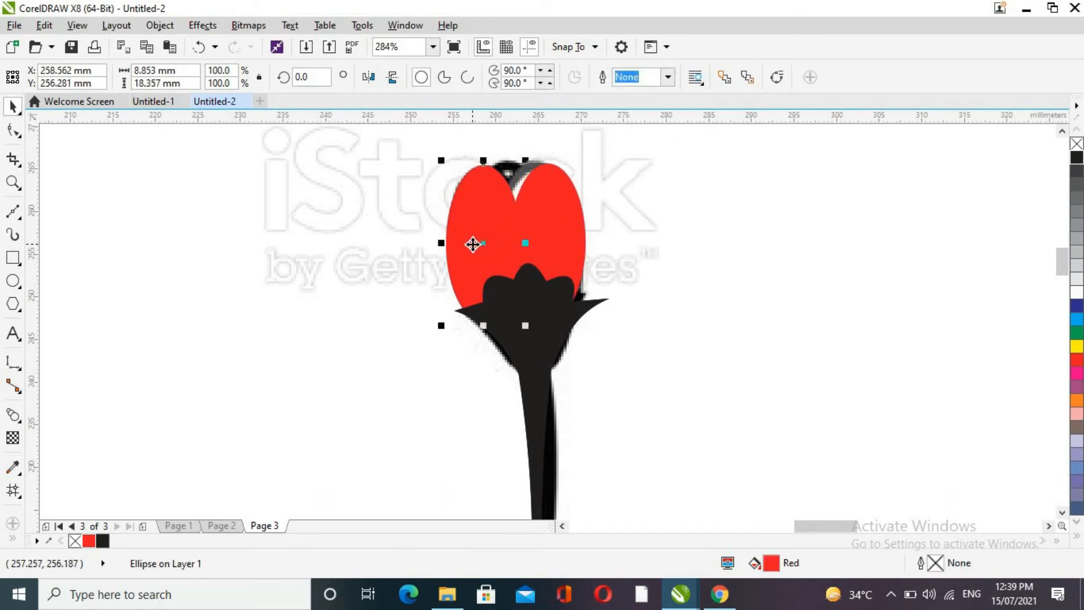
{"action": "left_click", "coordinate": [624, 295]}
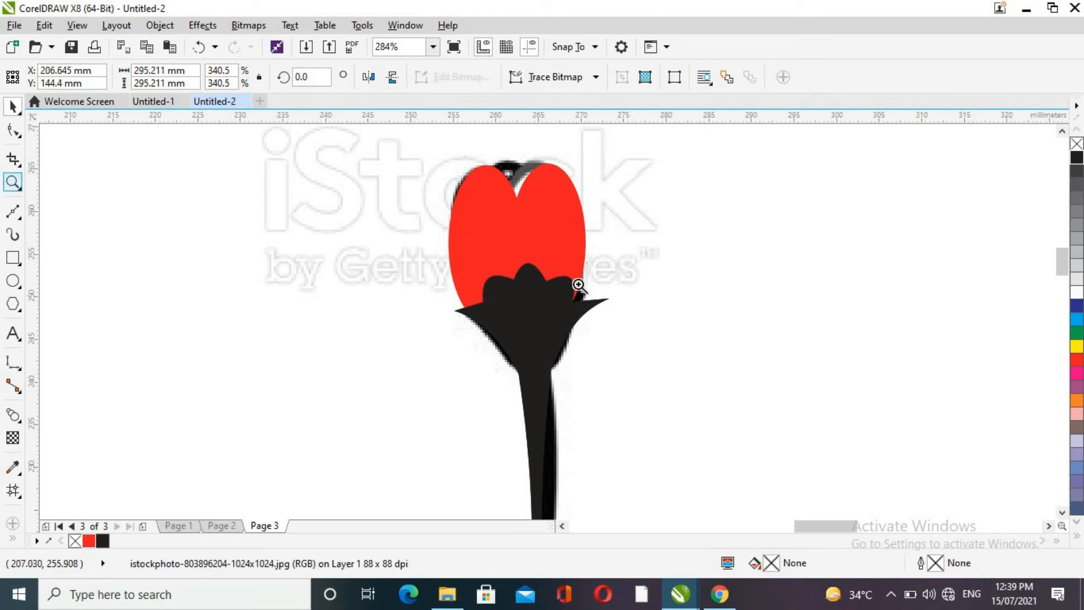
- Draw an ellipse about 4.4 by 7.2 mm between the bud's petal tips, filled red with no outline
{"action": "left_click", "coordinate": [544, 229]}
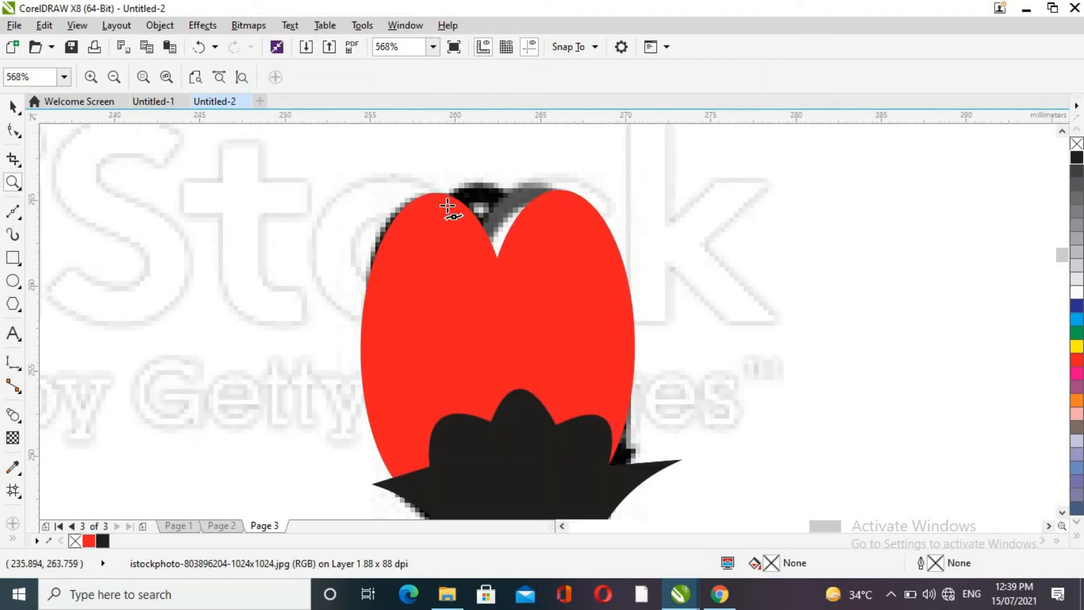
{"action": "left_click", "coordinate": [12, 280]}
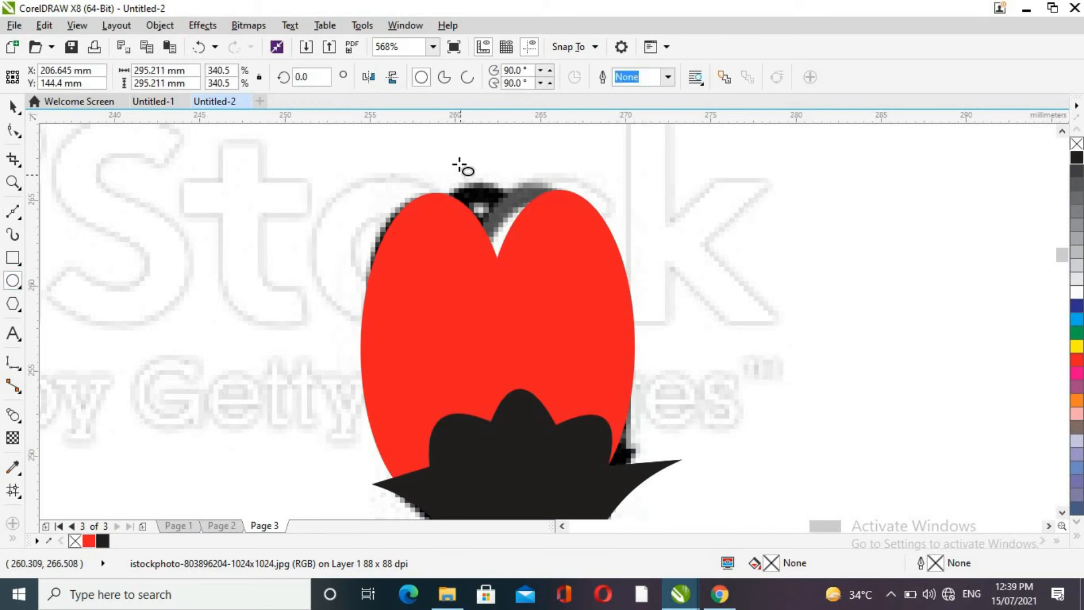
{"action": "left_click_drag", "start_coordinate": [455, 158], "coordinate": [538, 290]}
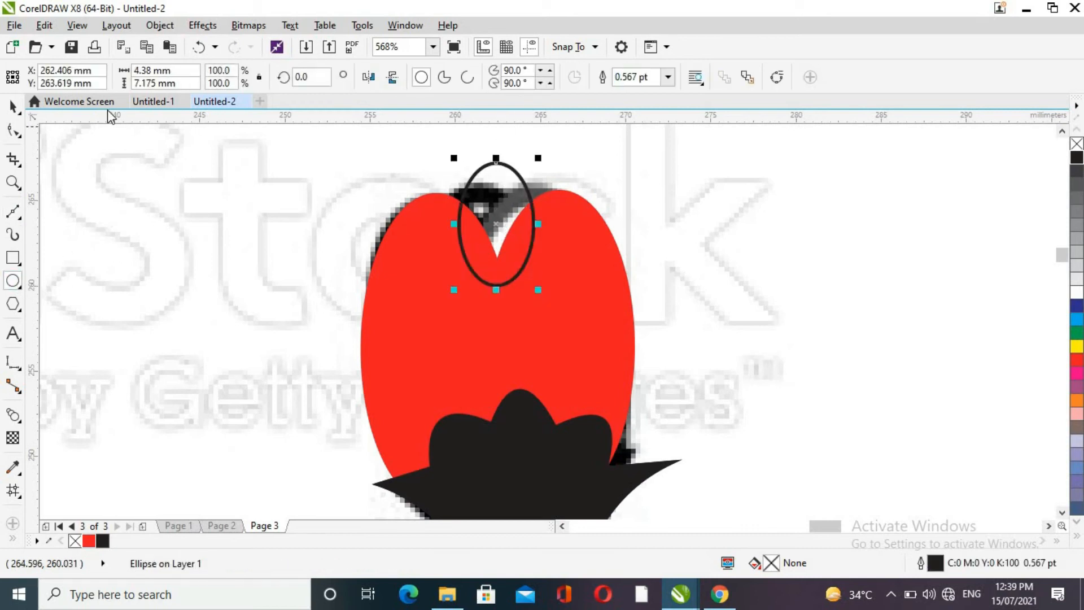
{"action": "left_click", "coordinate": [11, 107]}
{"action": "left_click", "coordinate": [88, 541]}
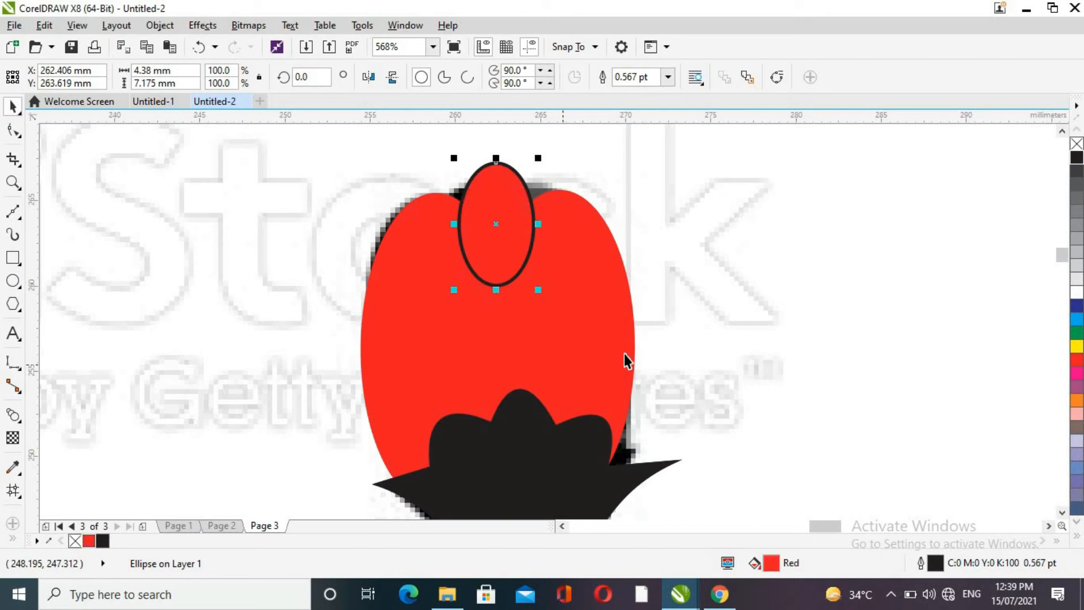
{"action": "left_click", "coordinate": [668, 77]}
{"action": "left_click", "coordinate": [626, 94]}
{"action": "left_click", "coordinate": [761, 236]}
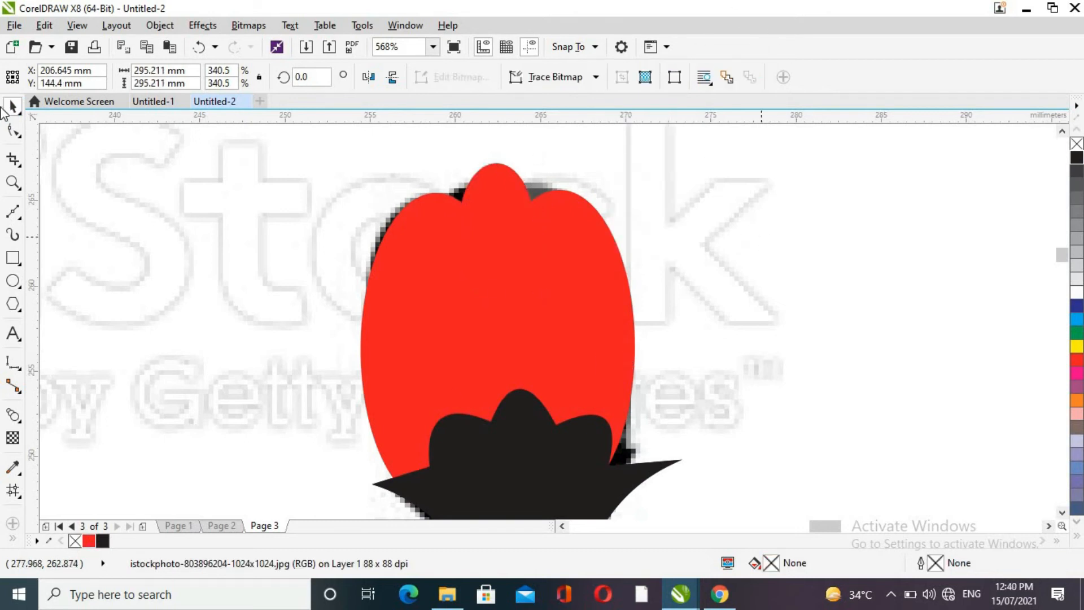
- Delete the stock reference image behind the finished flower tracing
{"action": "left_click", "coordinate": [13, 181]}
{"action": "scroll", "coordinate": [587, 264], "scroll_direction": "down", "scroll_amount": 4}
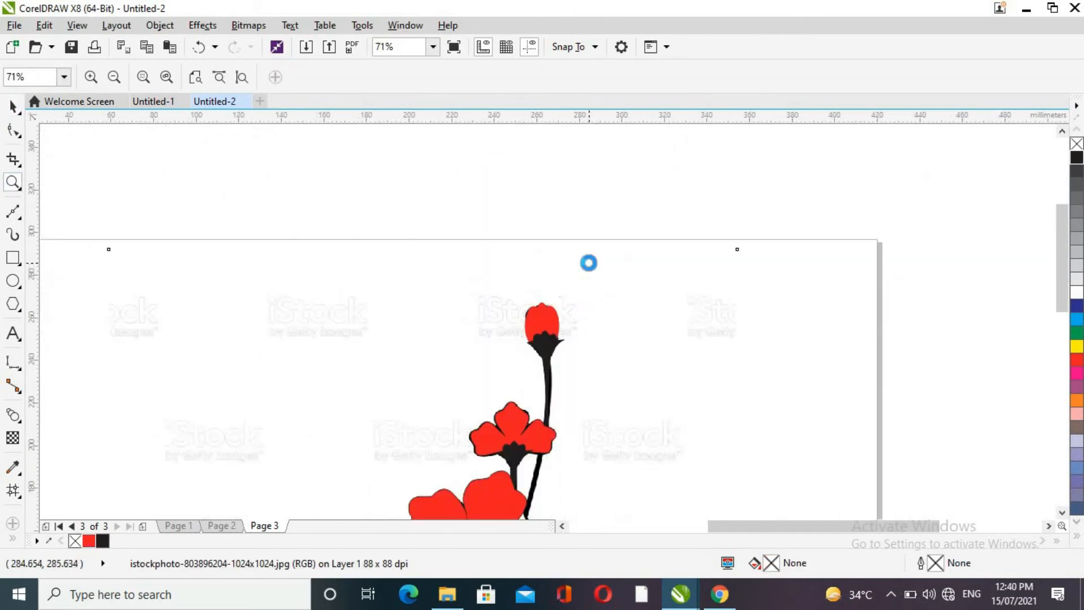
{"action": "left_click_drag", "start_coordinate": [1061, 265], "coordinate": [1062, 312]}
{"action": "left_click", "coordinate": [12, 106]}
{"action": "left_click", "coordinate": [661, 415]}
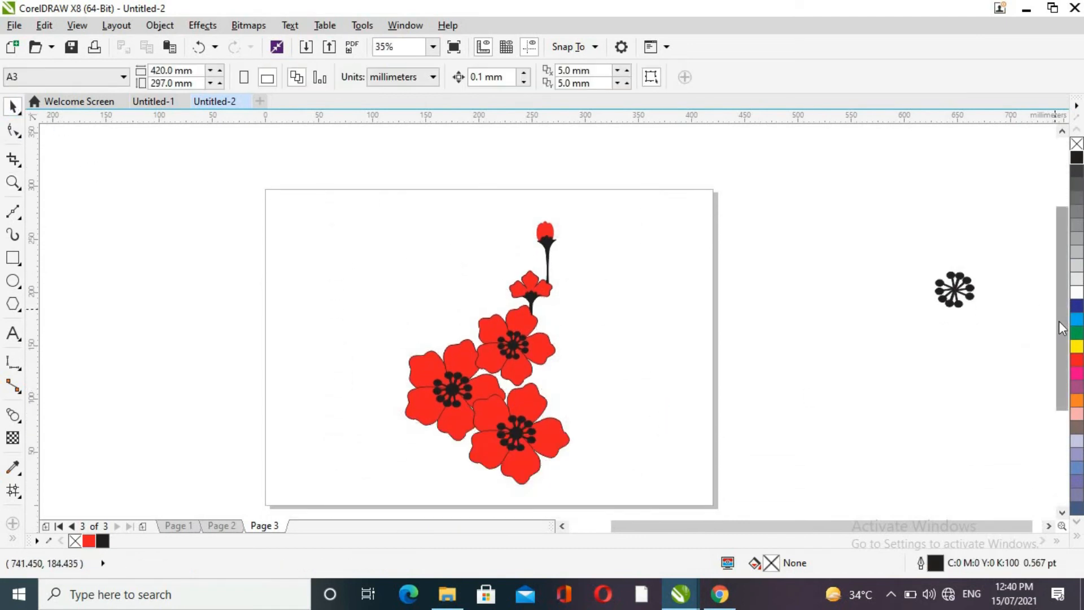
- Scale the whole flower spray down to about 80 by 129 mm and move it to the page's upper-left corner
{"action": "scroll", "coordinate": [1059, 320], "scroll_direction": "down", "scroll_amount": 1}
{"action": "left_click_drag", "start_coordinate": [908, 177], "coordinate": [1021, 352]}
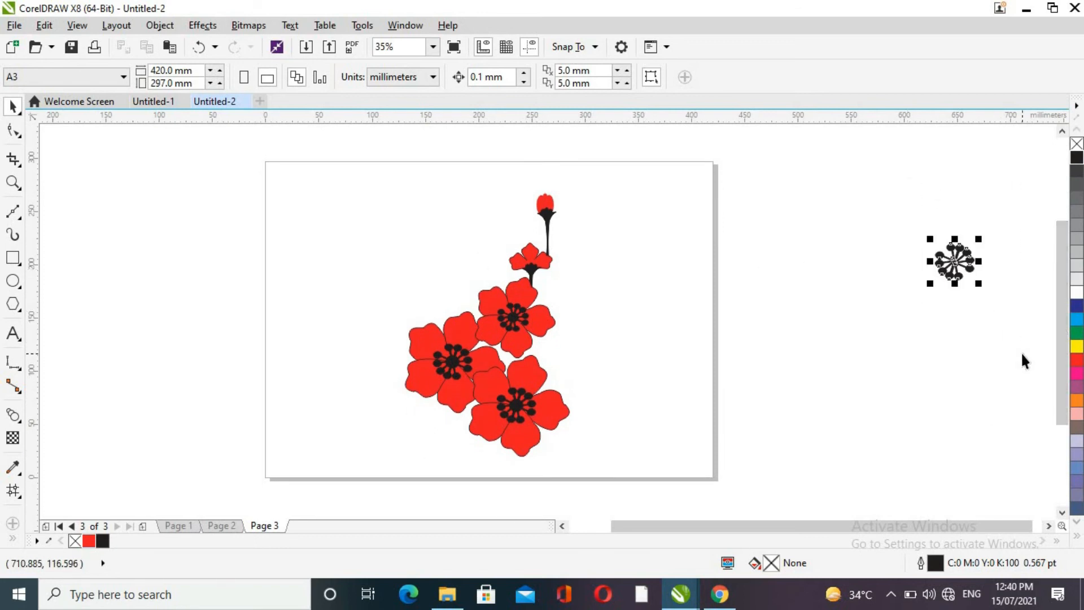
{"action": "left_click", "coordinate": [879, 359]}
{"action": "left_click_drag", "start_coordinate": [240, 165], "coordinate": [673, 489]}
{"action": "left_click_drag", "start_coordinate": [573, 463], "coordinate": [489, 339]}
{"action": "left_click_drag", "start_coordinate": [454, 285], "coordinate": [395, 401]}
- Copy the spray to the page's lower-left corner and place a horizontally mirrored copy beside it
{"action": "right_click", "coordinate": [304, 389]}
{"action": "right_click", "coordinate": [401, 406]}
{"action": "left_click", "coordinate": [368, 78]}
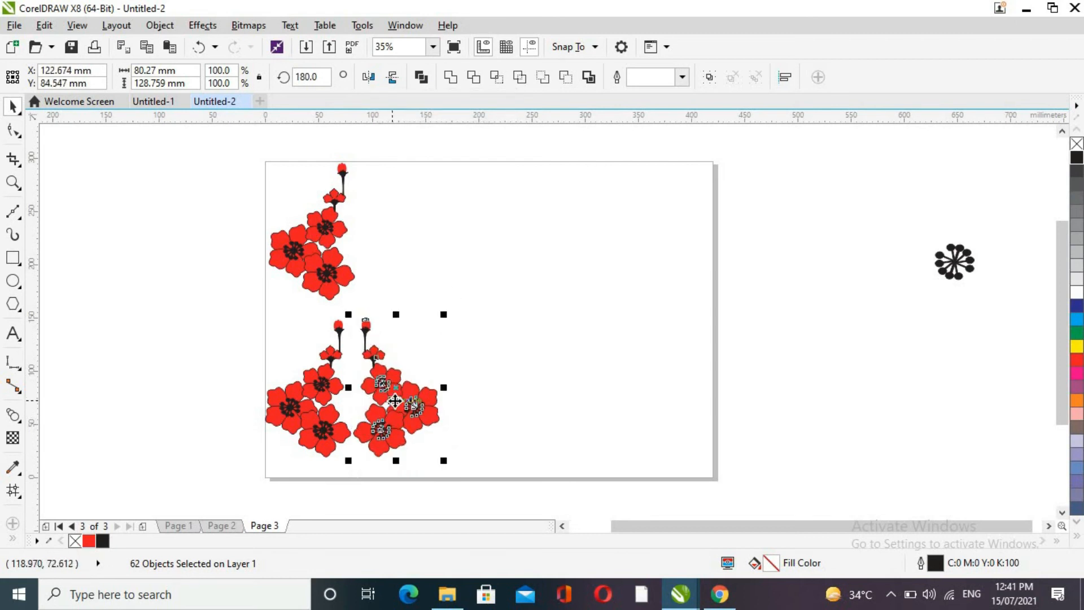
{"action": "left_click", "coordinate": [545, 334]}
- Place a copy of the mirrored pair of sprays directly to its right along the lower part of the page
{"action": "left_click_drag", "start_coordinate": [150, 321], "coordinate": [452, 455]}
{"action": "left_click_drag", "start_coordinate": [201, 287], "coordinate": [483, 480]}
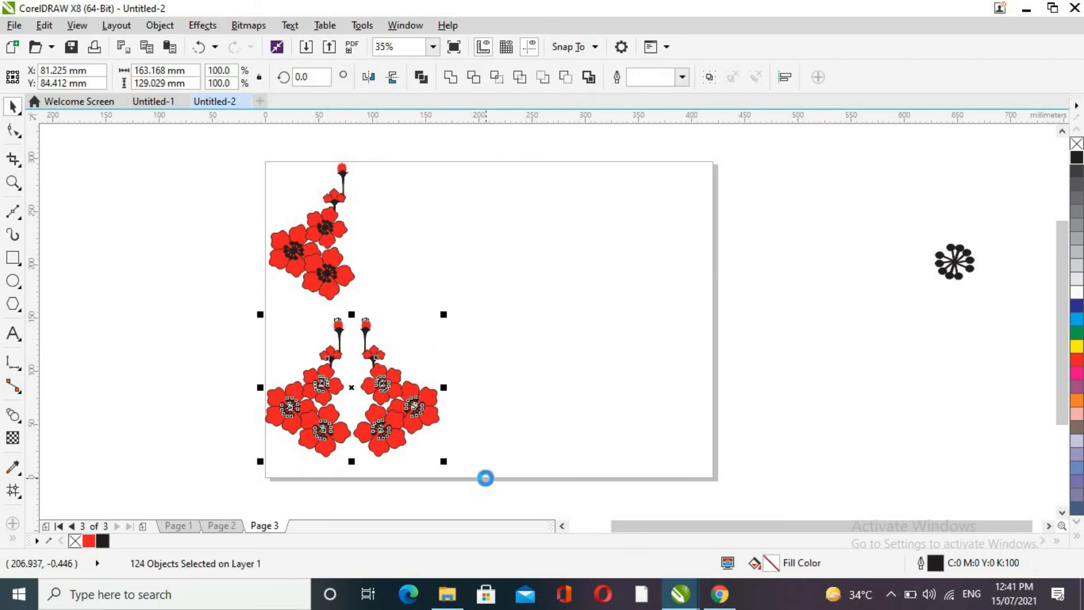
{"action": "left_click_drag", "start_coordinate": [354, 389], "coordinate": [542, 385]}
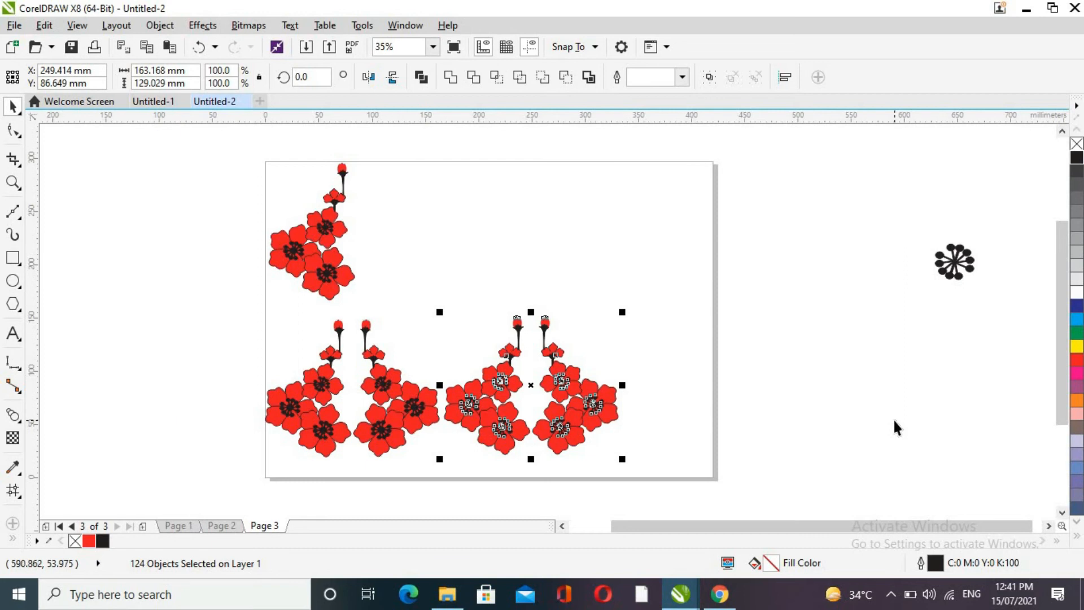
- Move the single spray from the page's upper-left corner off the page to its left
{"action": "left_click", "coordinate": [853, 302]}
{"action": "left_click_drag", "start_coordinate": [183, 146], "coordinate": [440, 315]}
{"action": "left_click_drag", "start_coordinate": [315, 231], "coordinate": [169, 260]}
- Delete the empty Page 2 from the document
{"action": "left_click", "coordinate": [236, 527]}
{"action": "right_click", "coordinate": [234, 525]}
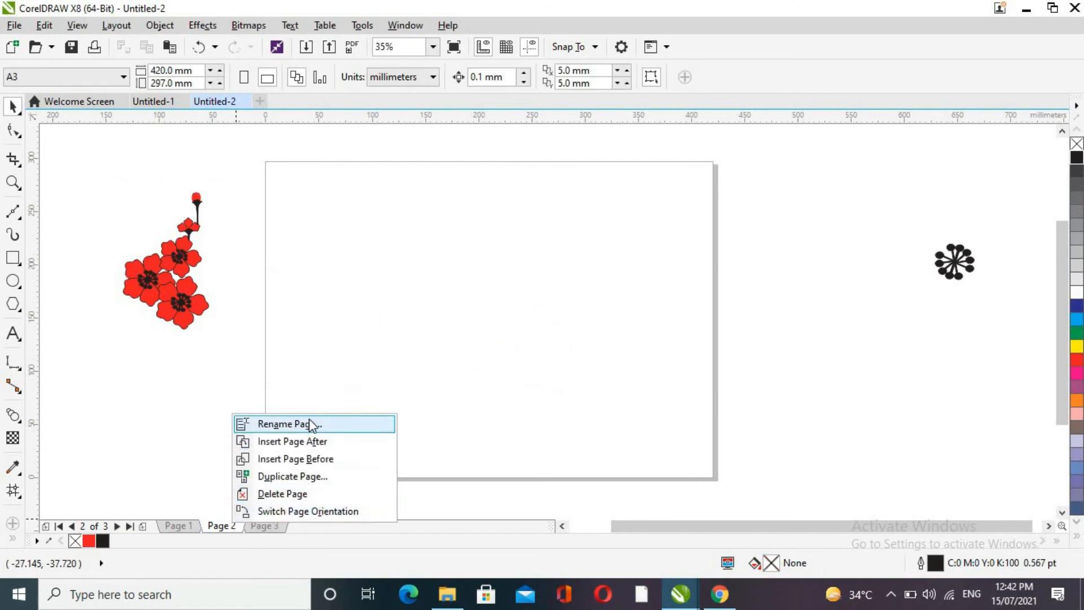
{"action": "left_click", "coordinate": [293, 494]}
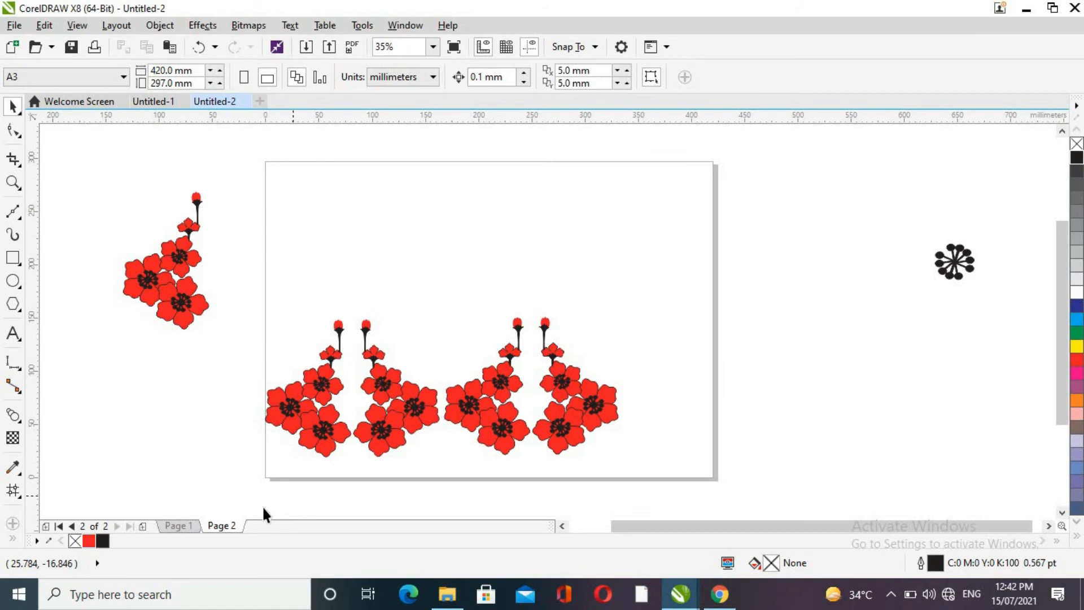
- Add a new page after Page 2 and move the single spray from beside the page onto it
{"action": "left_click", "coordinate": [142, 525]}
{"action": "left_click_drag", "start_coordinate": [62, 150], "coordinate": [286, 402]}
{"action": "left_click_drag", "start_coordinate": [170, 266], "coordinate": [442, 344]}
- On Page 2, copy the row of four sprays above itself, mirror the copy vertically and align it with the lower row
{"action": "left_click", "coordinate": [221, 524]}
{"action": "left_click_drag", "start_coordinate": [155, 265], "coordinate": [420, 290]}
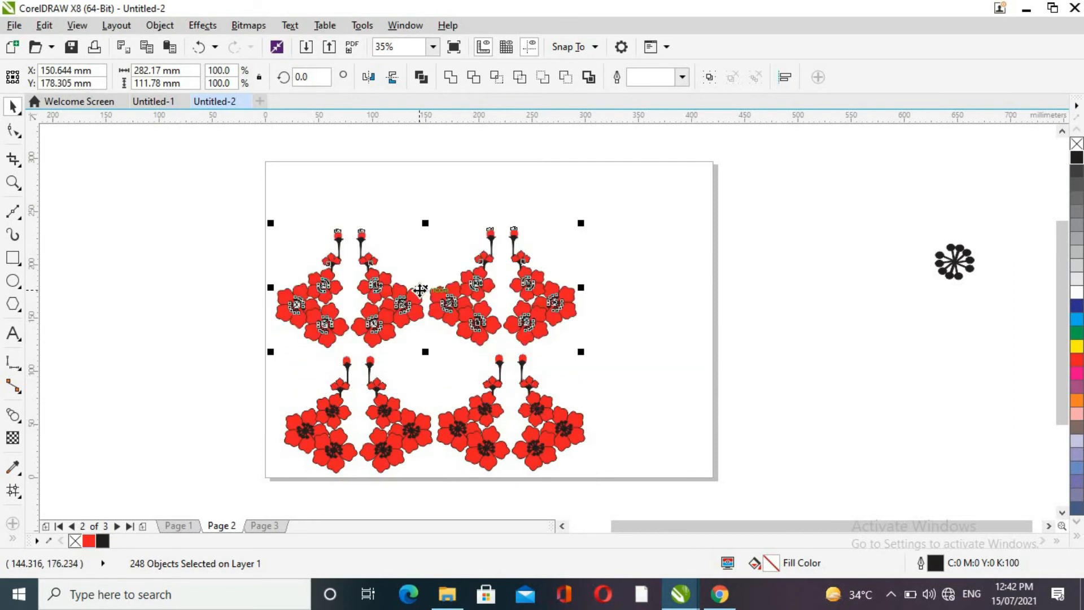
{"action": "left_click", "coordinate": [392, 78]}
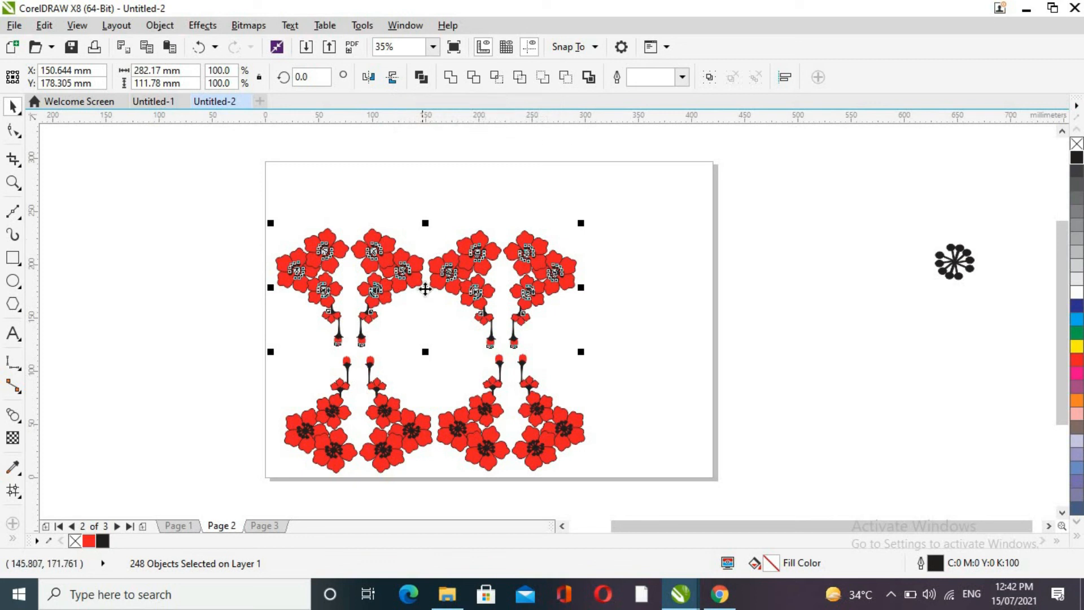
{"action": "left_click_drag", "start_coordinate": [436, 286], "coordinate": [441, 289]}
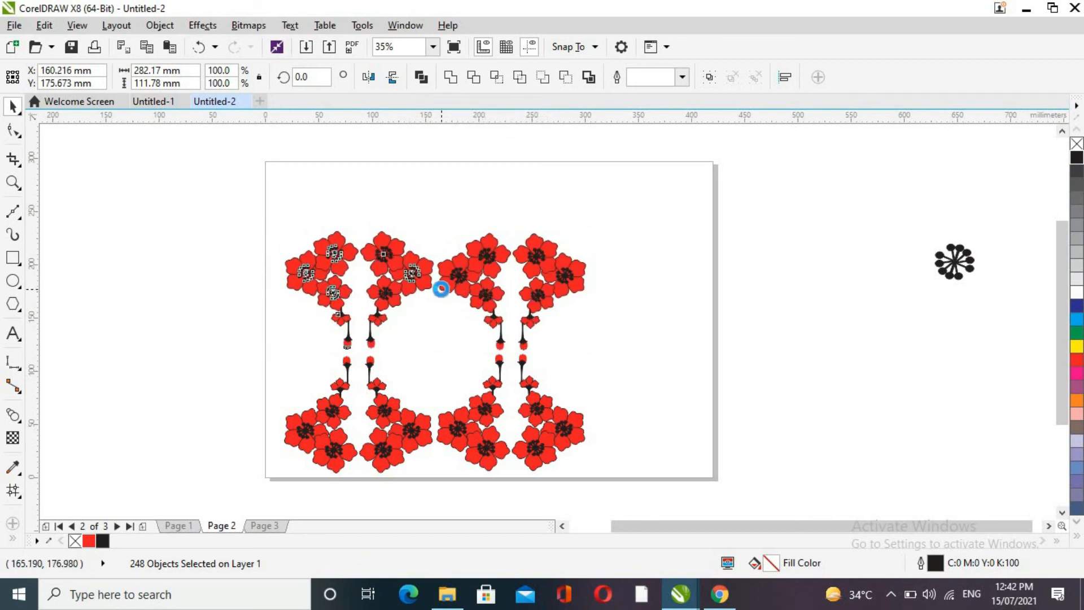
- Enlarge the two mirrored rows together to about 338 mm wide and 272 mm high and shift them upward
{"action": "left_click", "coordinate": [787, 347]}
{"action": "left_click_drag", "start_coordinate": [523, 386], "coordinate": [690, 493]}
{"action": "left_click_drag", "start_coordinate": [592, 433], "coordinate": [686, 483]}
{"action": "scroll", "coordinate": [469, 350], "scroll_direction": "up", "scroll_amount": 2}
{"action": "left_click_drag", "start_coordinate": [462, 393], "coordinate": [475, 319]}
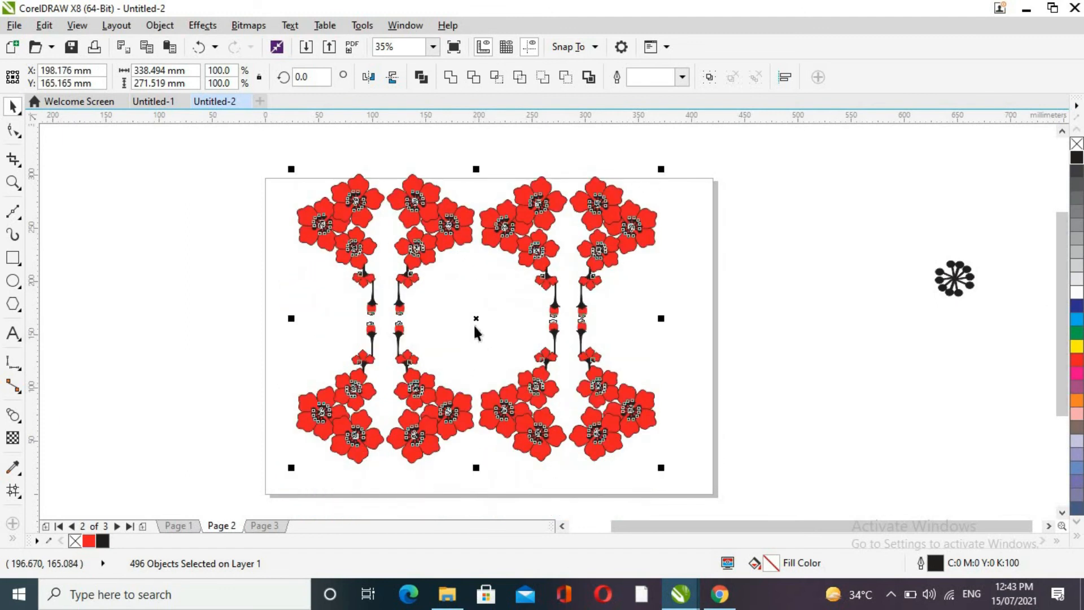
{"action": "left_click_drag", "start_coordinate": [870, 175], "coordinate": [259, 496]}
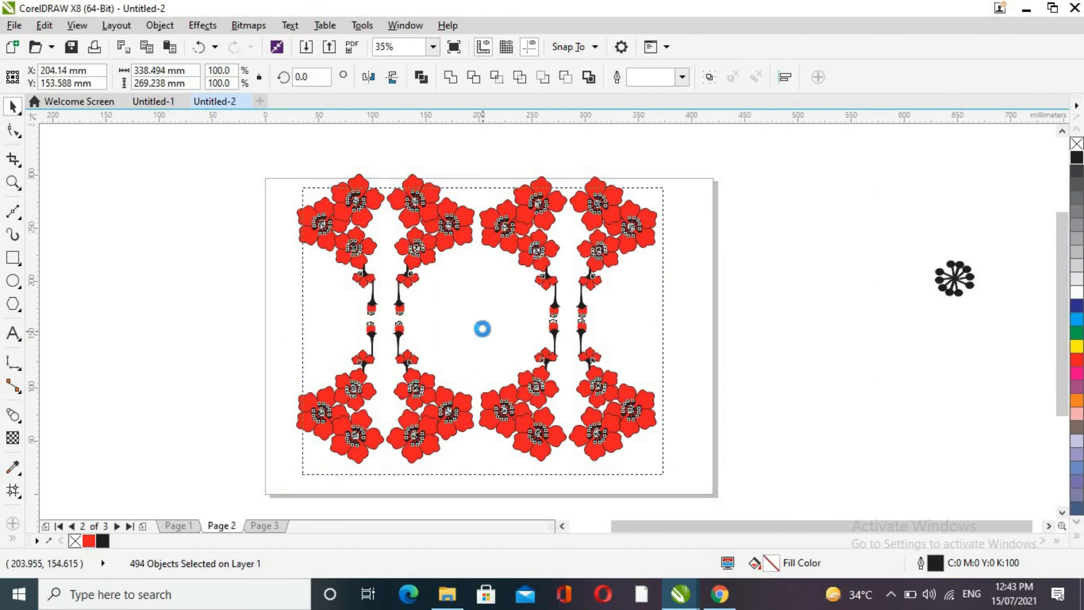
{"action": "left_click_drag", "start_coordinate": [482, 329], "coordinate": [482, 329]}
{"action": "key", "text": "ctrl+z"}
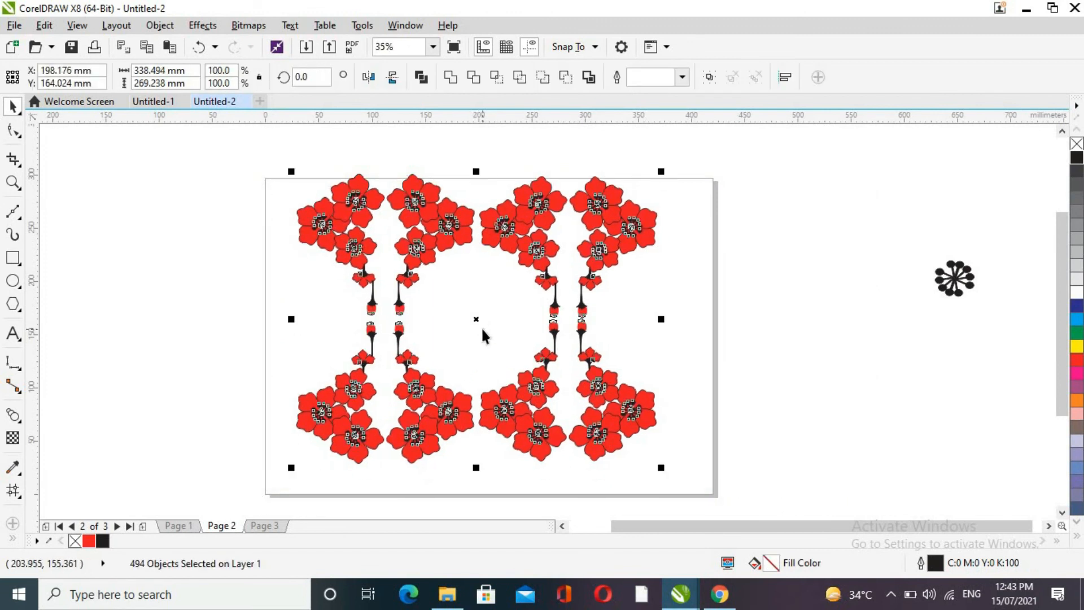
- Select all the sprays in both rows and move them down so the block is centred vertically on the page
{"action": "left_click", "coordinate": [792, 157]}
{"action": "left_click_drag", "start_coordinate": [791, 157], "coordinate": [245, 501]}
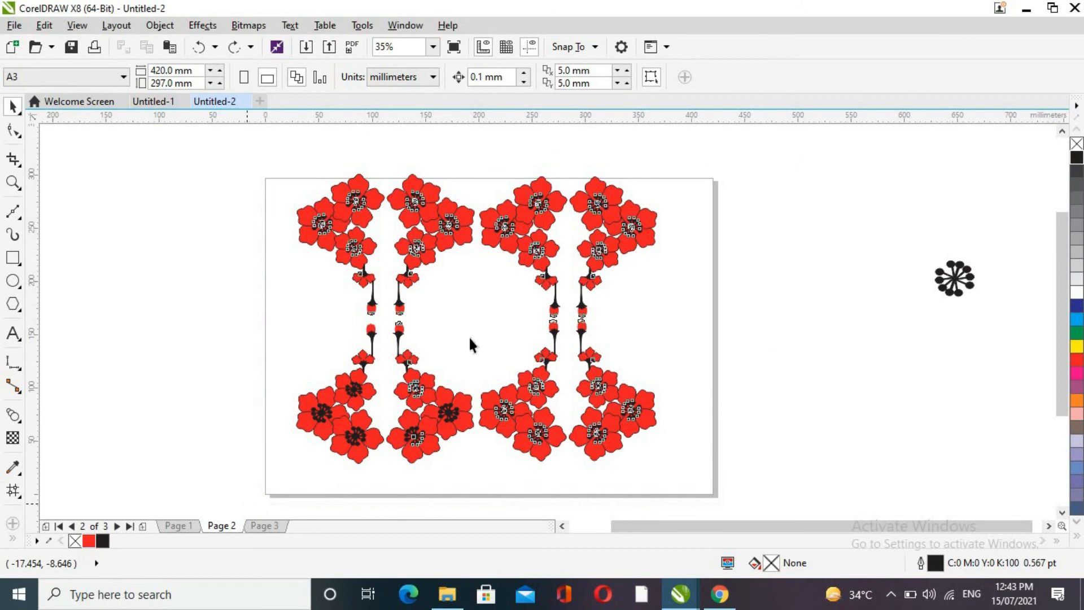
{"action": "left_click_drag", "start_coordinate": [478, 336], "coordinate": [478, 338]}
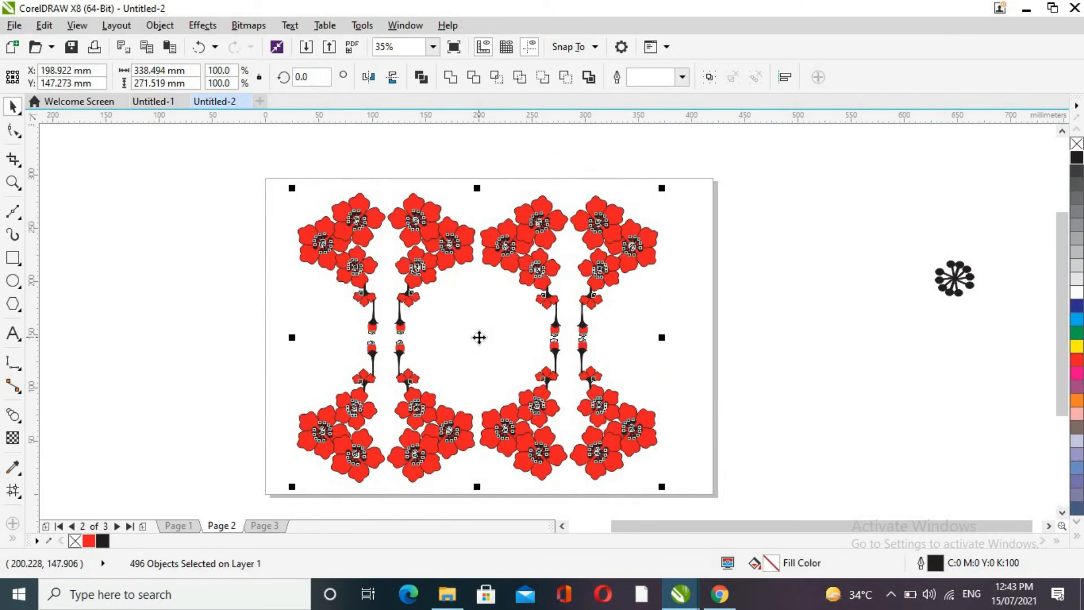
{"action": "left_click", "coordinate": [801, 364]}
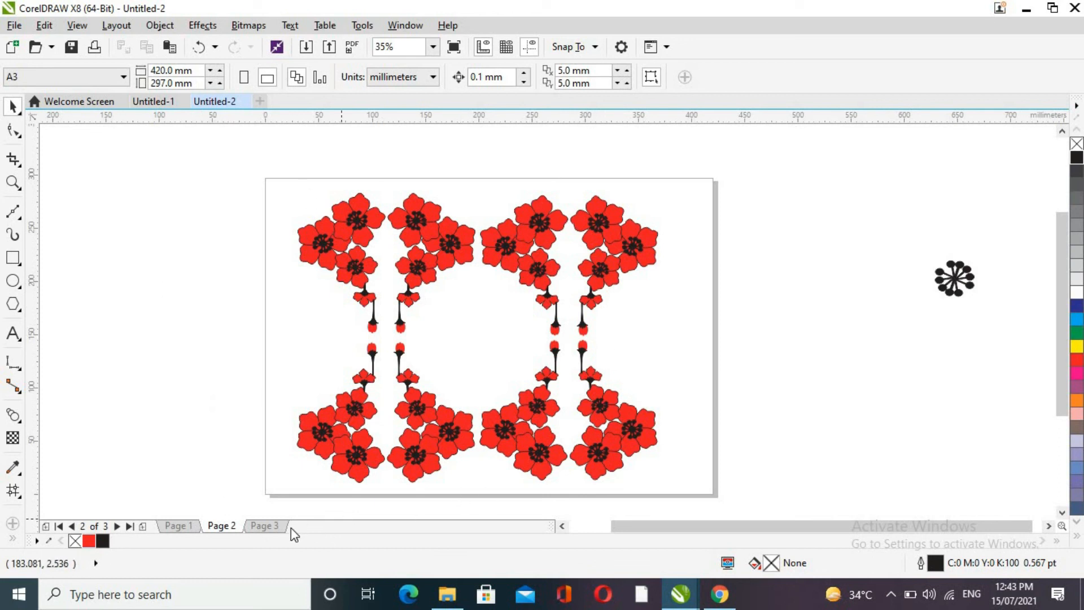
- Insert a page after Page 2 and extend its two pattern rows with block copies over the lower-left and upper-right page edges
{"action": "left_click", "coordinate": [142, 527]}
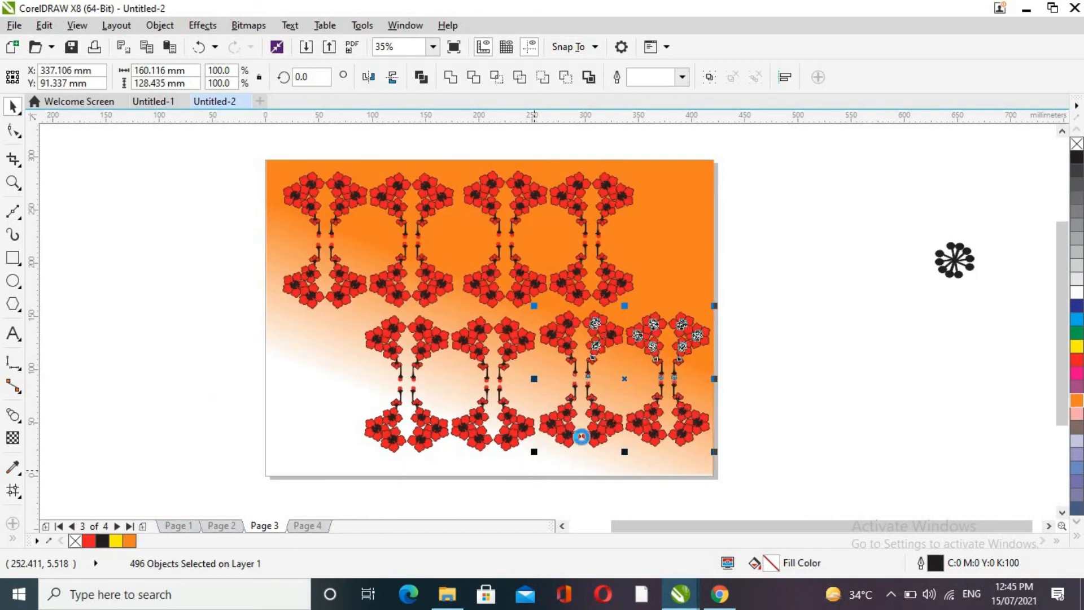
{"action": "left_click_drag", "start_coordinate": [624, 379], "coordinate": [272, 386]}
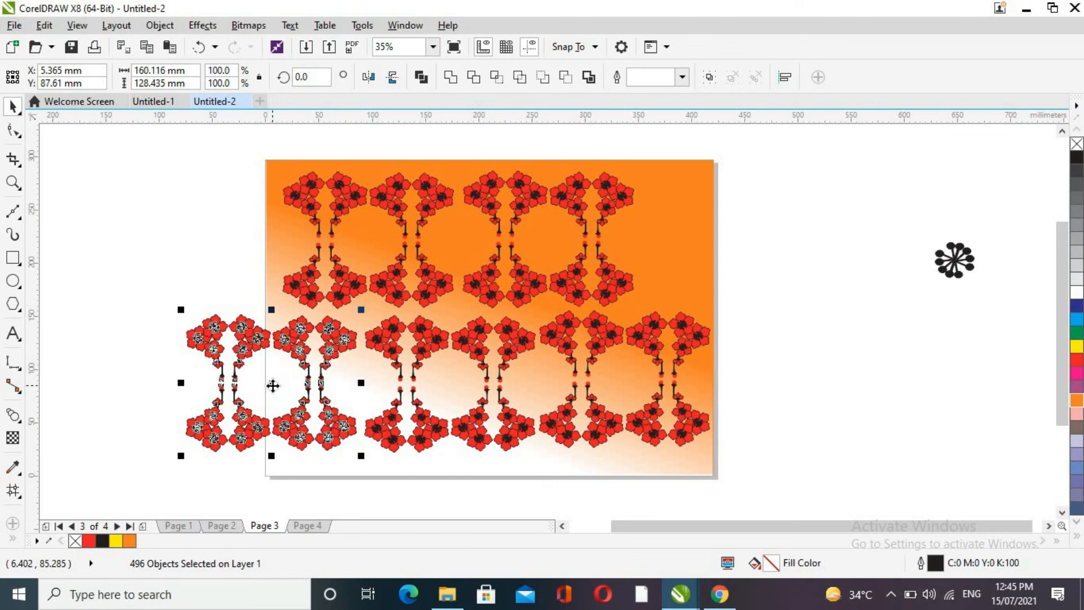
{"action": "left_click_drag", "start_coordinate": [273, 385], "coordinate": [726, 242]}
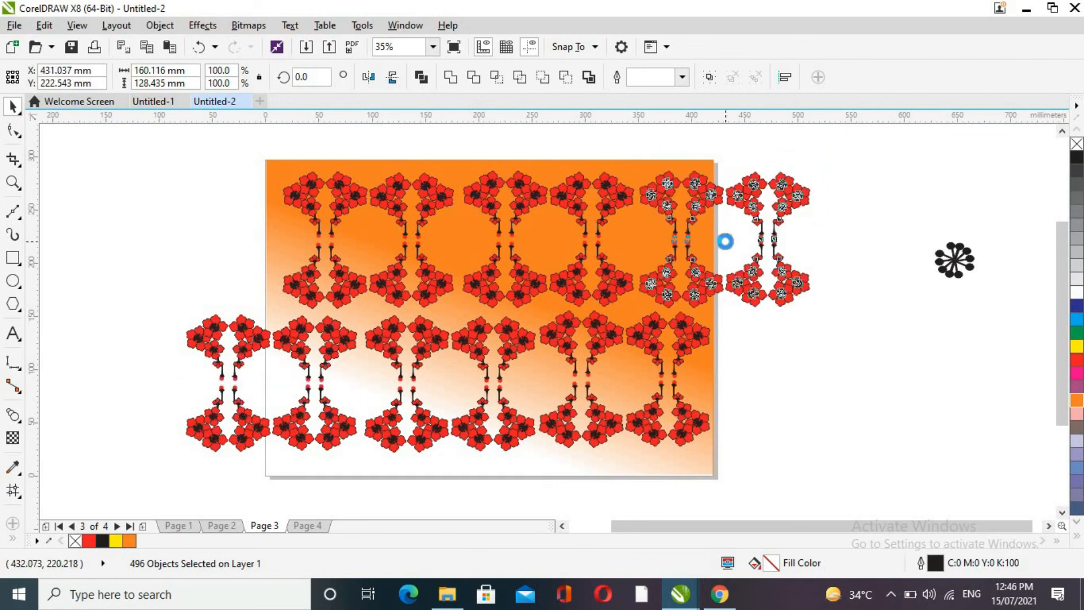
{"action": "left_click", "coordinate": [868, 361]}
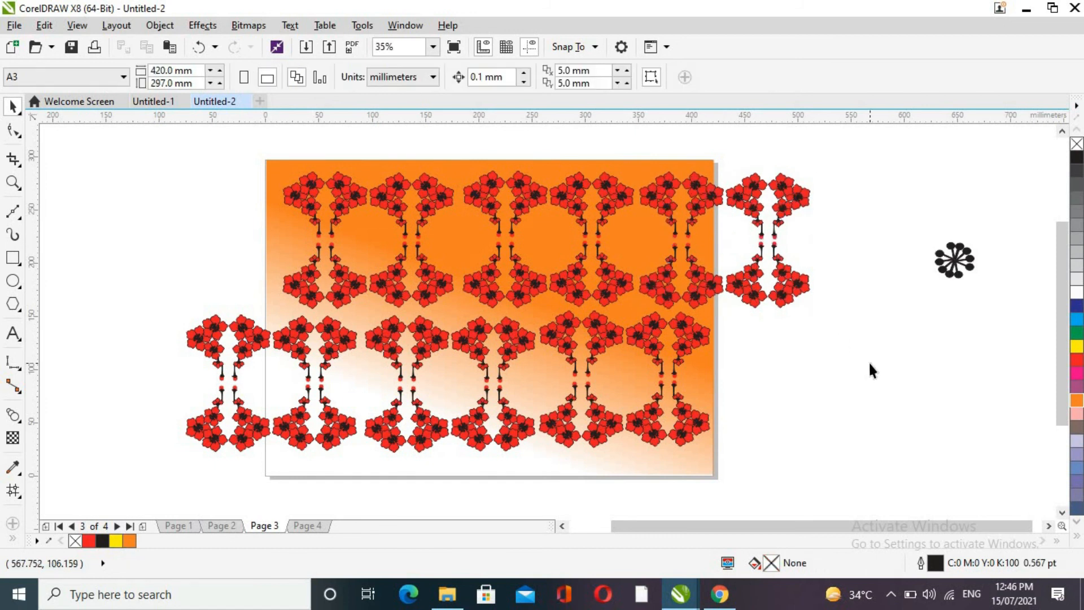
- Place a reduced copy of the black stamen motif, about 28 mm wide, between the two rows near the page's right side
{"action": "left_click_drag", "start_coordinate": [914, 175], "coordinate": [1025, 354]}
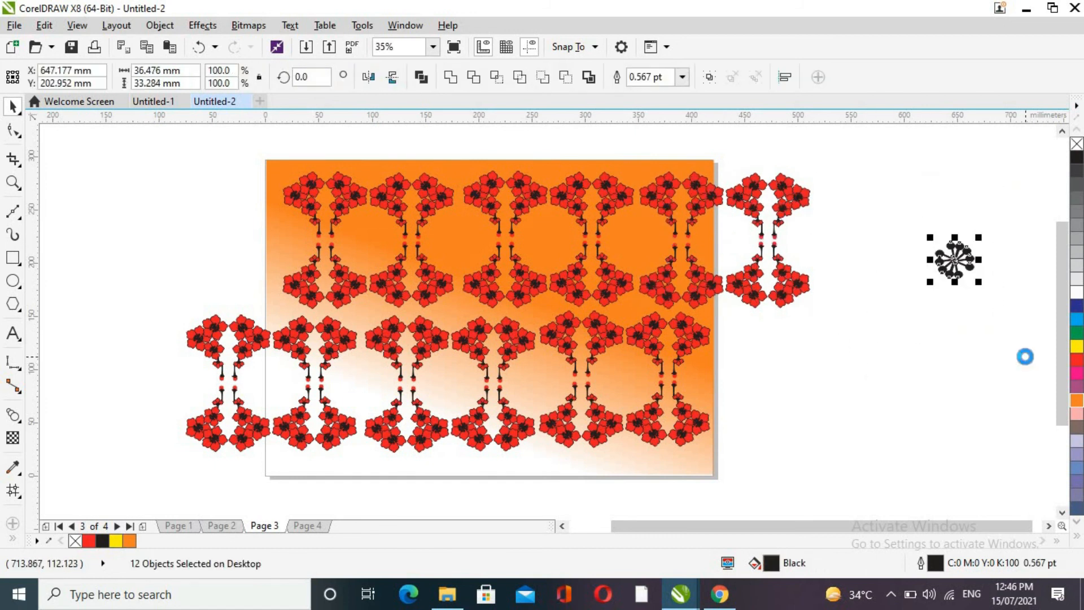
{"action": "left_click_drag", "start_coordinate": [956, 257], "coordinate": [632, 313]}
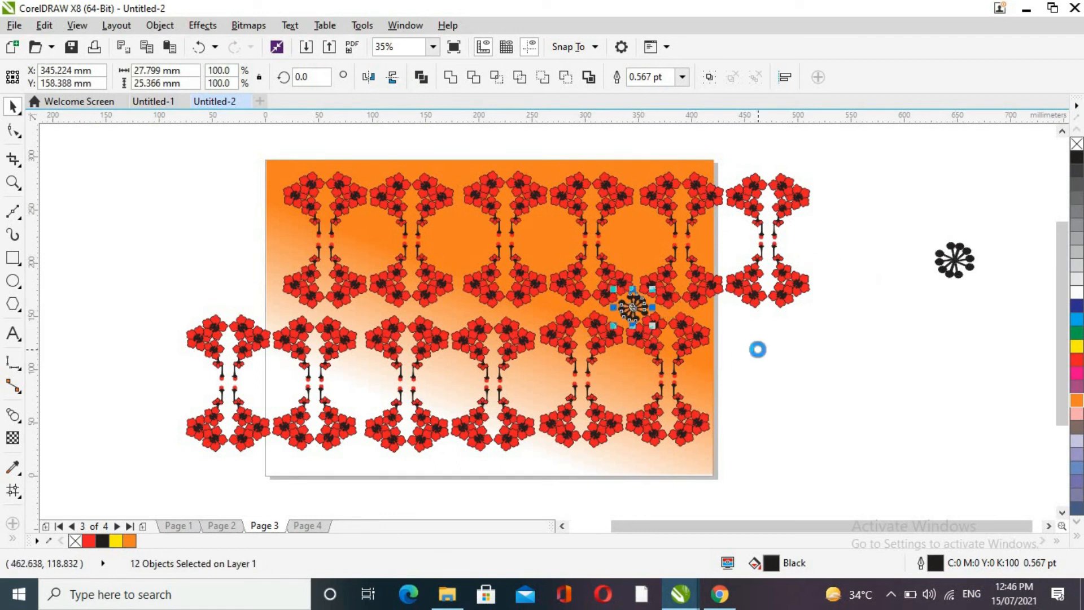
{"action": "key", "text": "Left"}
{"action": "key", "text": "Left"}
{"action": "key", "text": "Left"}
{"action": "key", "text": "Left"}
{"action": "key", "text": "Left"}
{"action": "key", "text": "Left"}
{"action": "key", "text": "Left"}
{"action": "key", "text": "Left"}
{"action": "key", "text": "Left"}
{"action": "key", "text": "Left"}
{"action": "key", "text": "Left"}
{"action": "key", "text": "Left"}
{"action": "key", "text": "Left"}
{"action": "key", "text": "Left"}
{"action": "key", "text": "Up"}
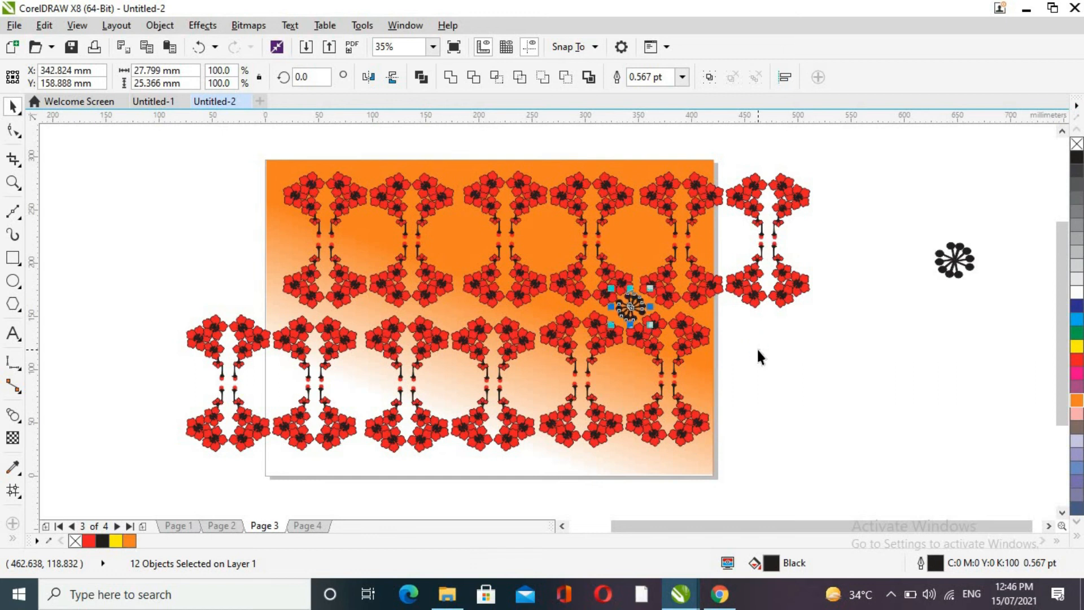
{"action": "left_click", "coordinate": [842, 371]}
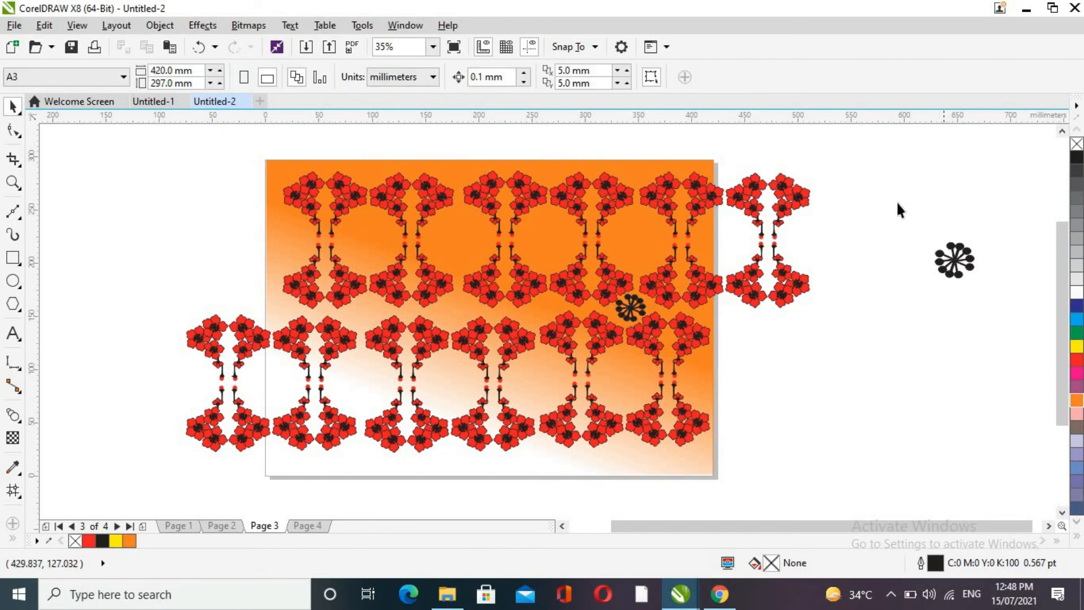
- Place black stamen motifs in the remaining gaps between the rows and inside the ovals framed by the sprays, nudging them into position
{"action": "left_click_drag", "start_coordinate": [900, 210], "coordinate": [1017, 310]}
{"action": "left_click_drag", "start_coordinate": [954, 259], "coordinate": [565, 327]}
{"action": "key", "text": "Down"}
{"action": "key", "text": "Down"}
{"action": "key", "text": "Down"}
{"action": "key", "text": "Down"}
{"action": "key", "text": "Down"}
{"action": "key", "text": "Down"}
{"action": "key", "text": "Down"}
{"action": "key", "text": "Down"}
{"action": "key", "text": "Down"}
{"action": "key", "text": "Down"}
{"action": "key", "text": "Down"}
{"action": "key", "text": "Down"}
{"action": "key", "text": "Down"}
{"action": "key", "text": "Down"}
{"action": "key", "text": "Down"}
{"action": "key", "text": "Down"}
{"action": "key", "text": "Down"}
{"action": "key", "text": "Down"}
{"action": "key", "text": "Down"}
{"action": "key", "text": "Down"}
{"action": "key", "text": "Right"}
{"action": "key", "text": "Right"}
{"action": "key", "text": "Right"}
{"action": "key", "text": "Right"}
{"action": "key", "text": "Right"}
{"action": "key", "text": "Right"}
{"action": "key", "text": "Right"}
{"action": "key", "text": "Right"}
{"action": "key", "text": "Right"}
{"action": "key", "text": "Right"}
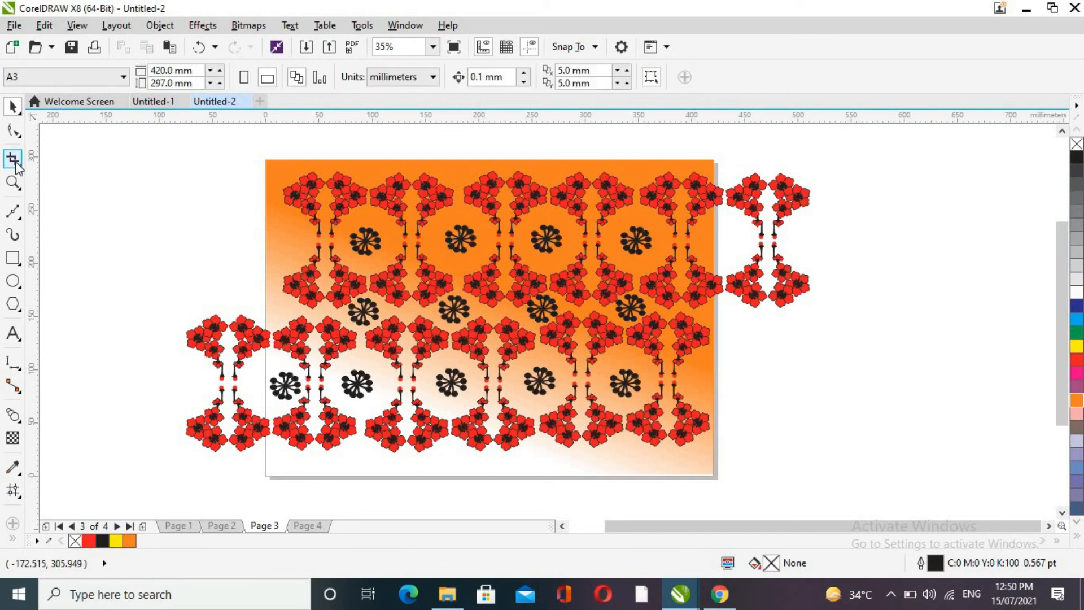
- Crop the whole pattern to the A3 page outline, removing the sprays that overhang the left and right edges
{"action": "left_click", "coordinate": [12, 159]}
{"action": "left_click_drag", "start_coordinate": [265, 162], "coordinate": [714, 475]}
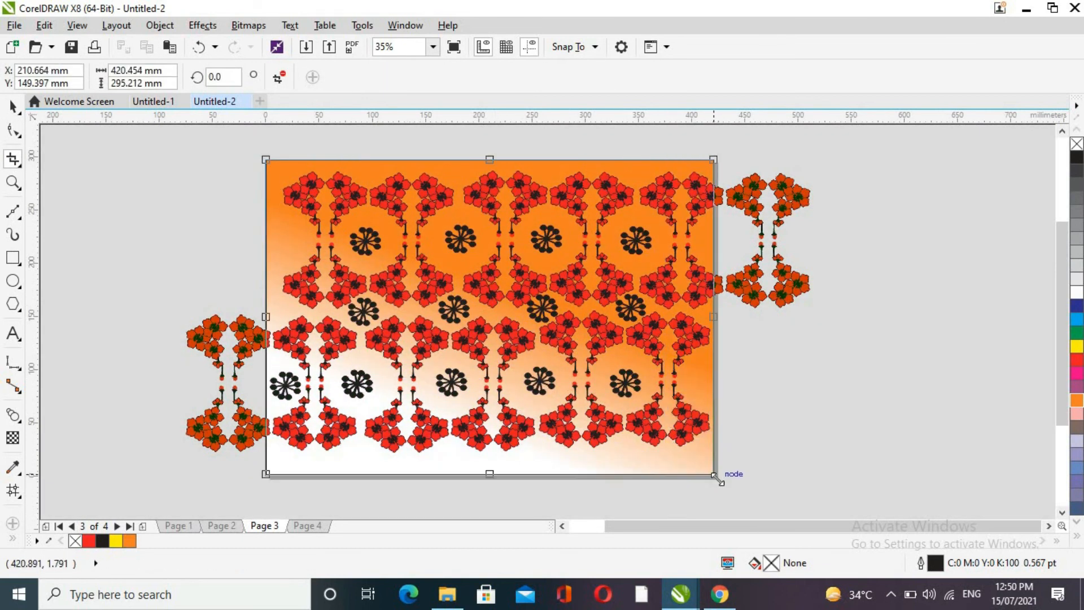
{"action": "double_click", "coordinate": [716, 477]}
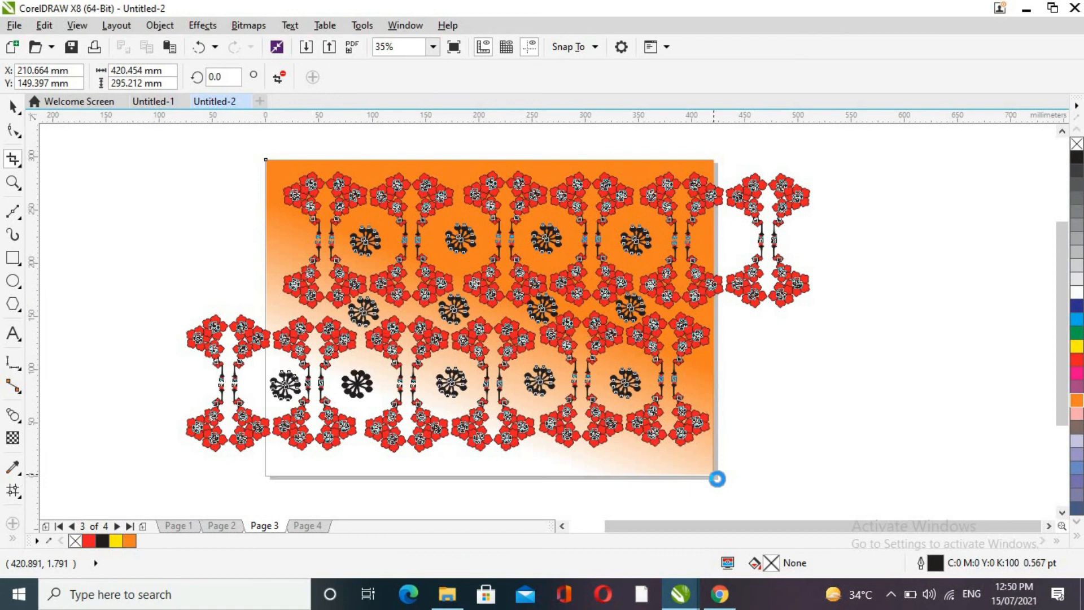
{"action": "left_click", "coordinate": [61, 183]}
{"action": "double_click", "coordinate": [13, 106]}
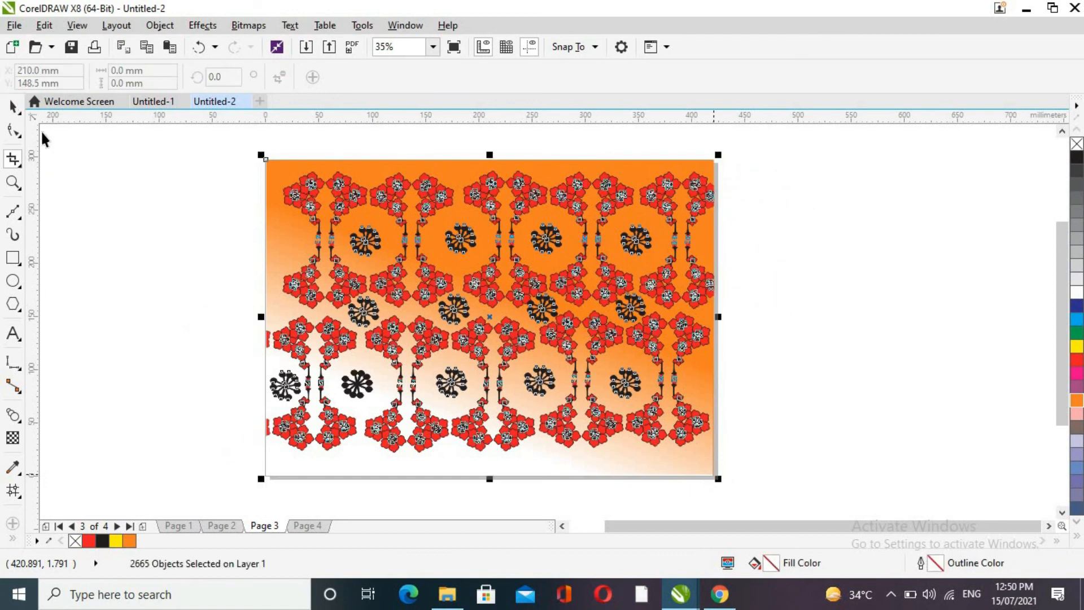
{"action": "left_click", "coordinate": [86, 195]}
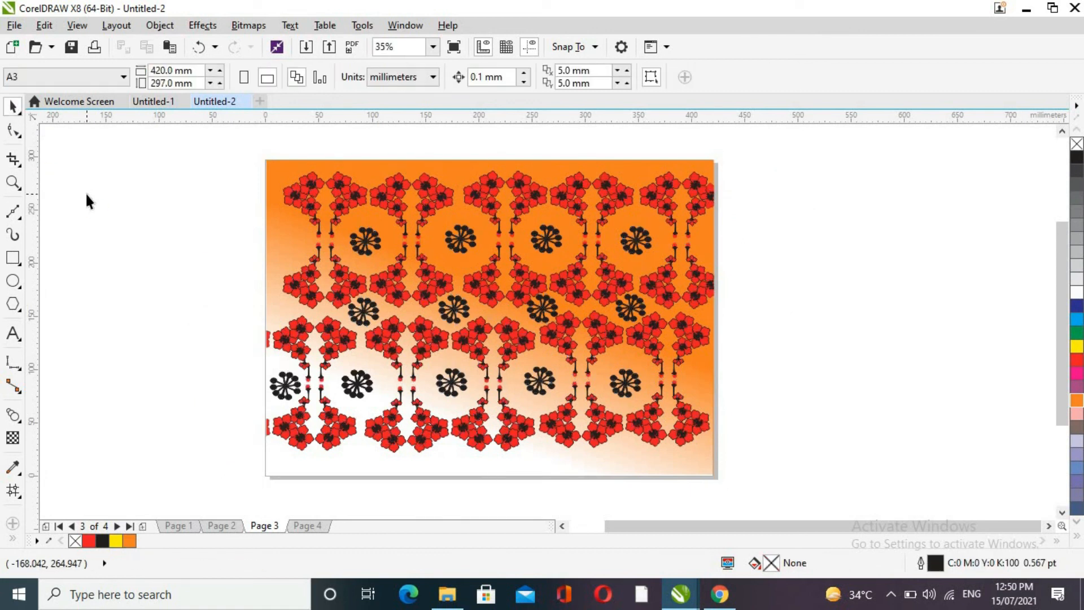
- Add a new page and cover it with a page-sized rectangle filled light peach with no outline
{"action": "left_click", "coordinate": [144, 529]}
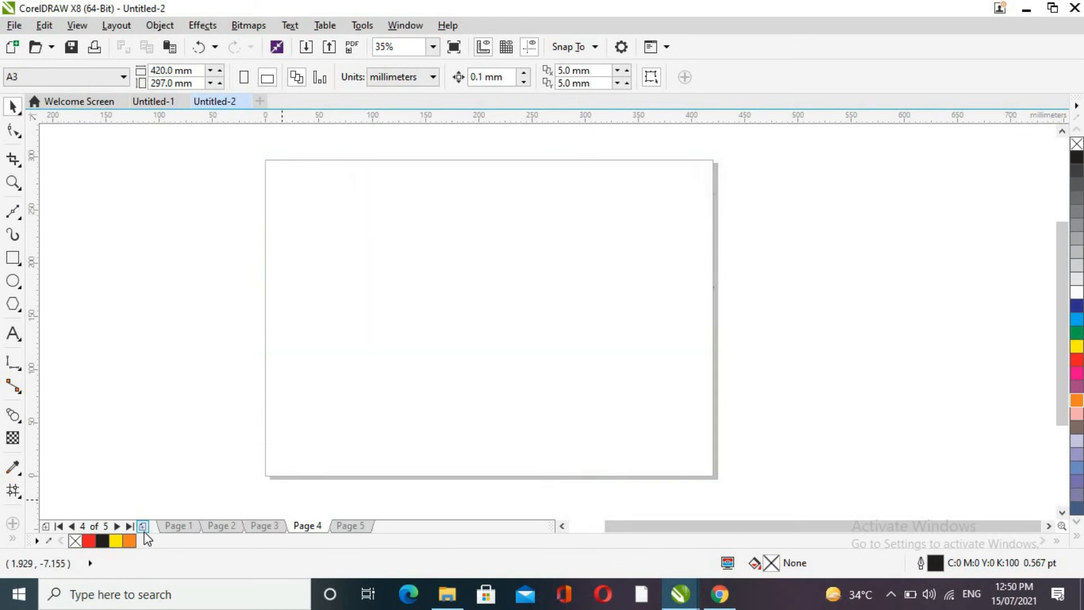
{"action": "left_click", "coordinate": [13, 258]}
{"action": "left_click_drag", "start_coordinate": [265, 161], "coordinate": [712, 476]}
{"action": "left_click", "coordinate": [15, 107]}
{"action": "left_click", "coordinate": [1078, 540]}
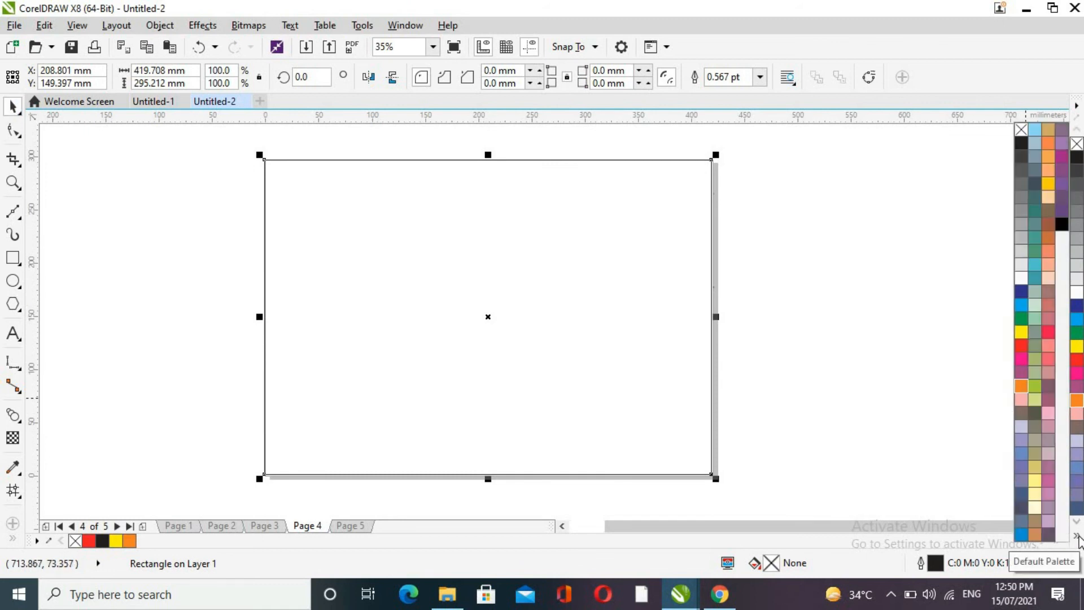
{"action": "left_click", "coordinate": [1049, 278]}
{"action": "left_click", "coordinate": [762, 78]}
{"action": "left_click", "coordinate": [747, 95]}
{"action": "left_click", "coordinate": [847, 317]}
- Copy the flower and stamen pattern without its orange background from Page 3 and paste it over the peach rectangle on Page 4
{"action": "left_click", "coordinate": [275, 527]}
{"action": "left_click_drag", "start_coordinate": [233, 146], "coordinate": [734, 410]}
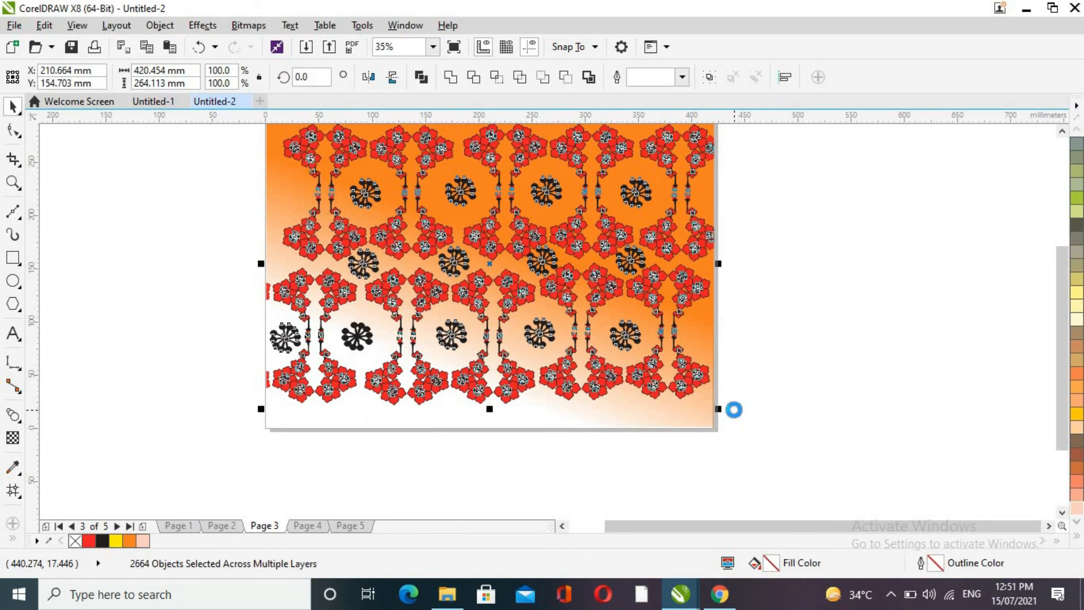
{"action": "left_click", "coordinate": [314, 525]}
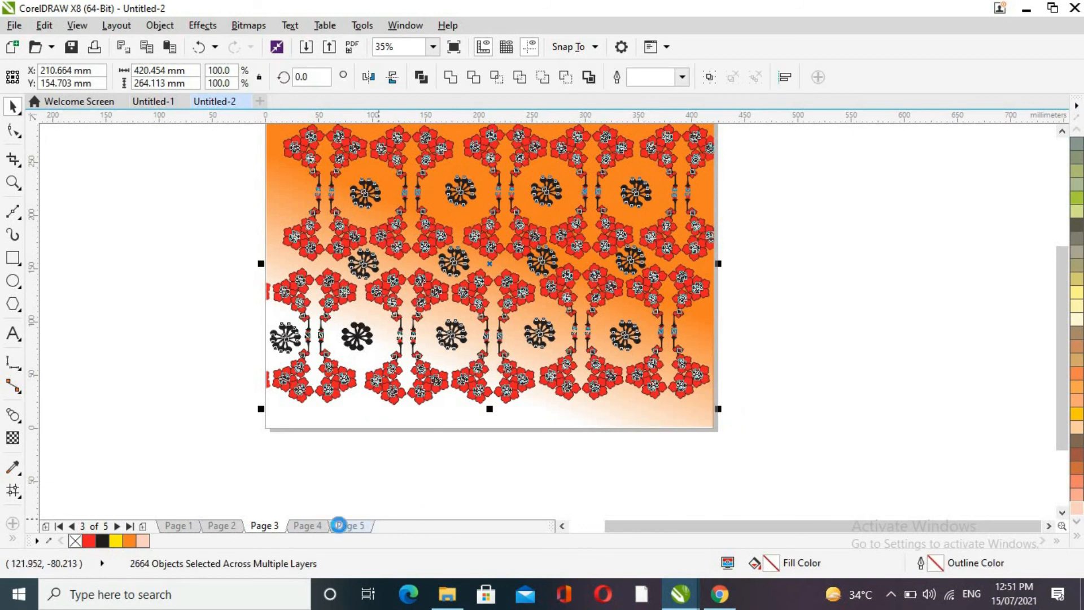
{"action": "mouse_move", "coordinate": [1061, 375]}
{"action": "left_mouse_down"}
{"action": "mouse_move", "coordinate": [1060, 344]}
{"action": "mouse_move", "coordinate": [1061, 362]}
{"action": "left_mouse_up"}
{"action": "key", "text": "ctrl+v"}
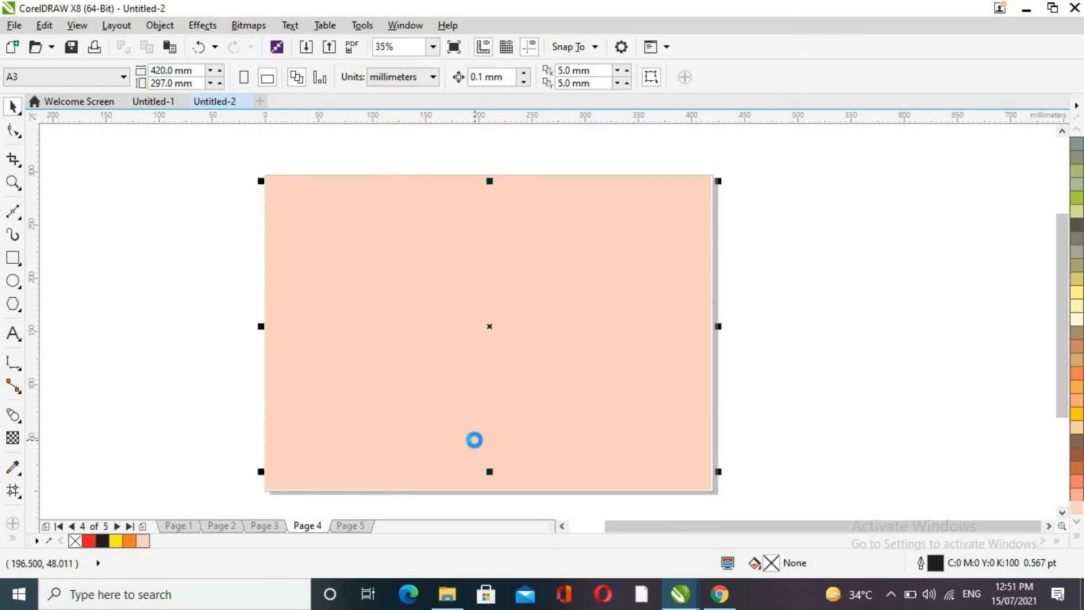
{"action": "left_click", "coordinate": [823, 451]}
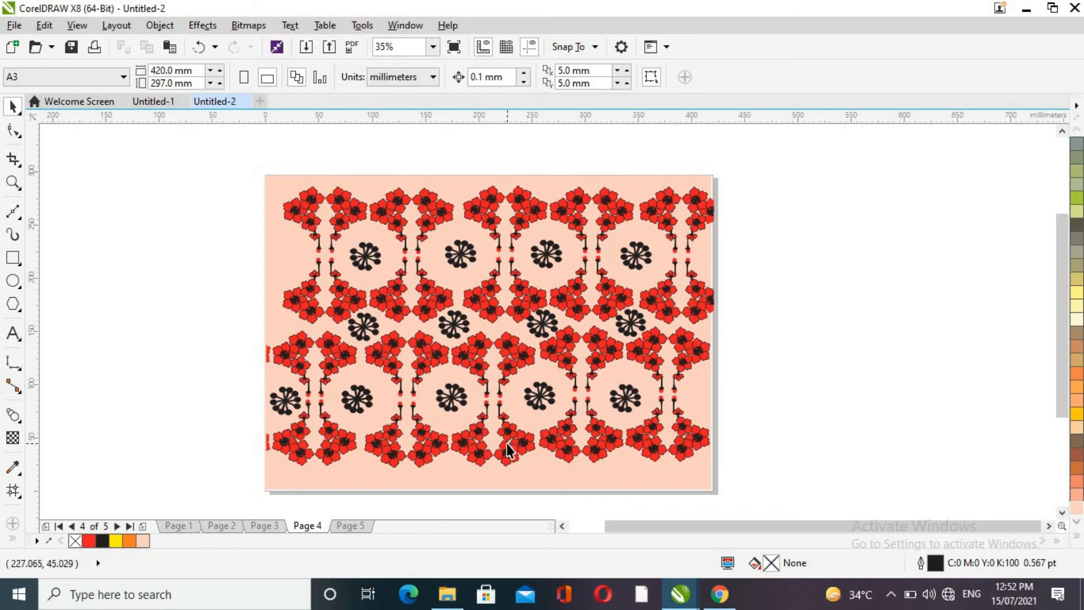
- Fill the lower flower spray on Page 5 with yellow
{"action": "left_click", "coordinate": [350, 527]}
{"action": "left_click_drag", "start_coordinate": [390, 429], "coordinate": [439, 484]}
{"action": "left_click", "coordinate": [116, 541]}
{"action": "left_click", "coordinate": [116, 427]}
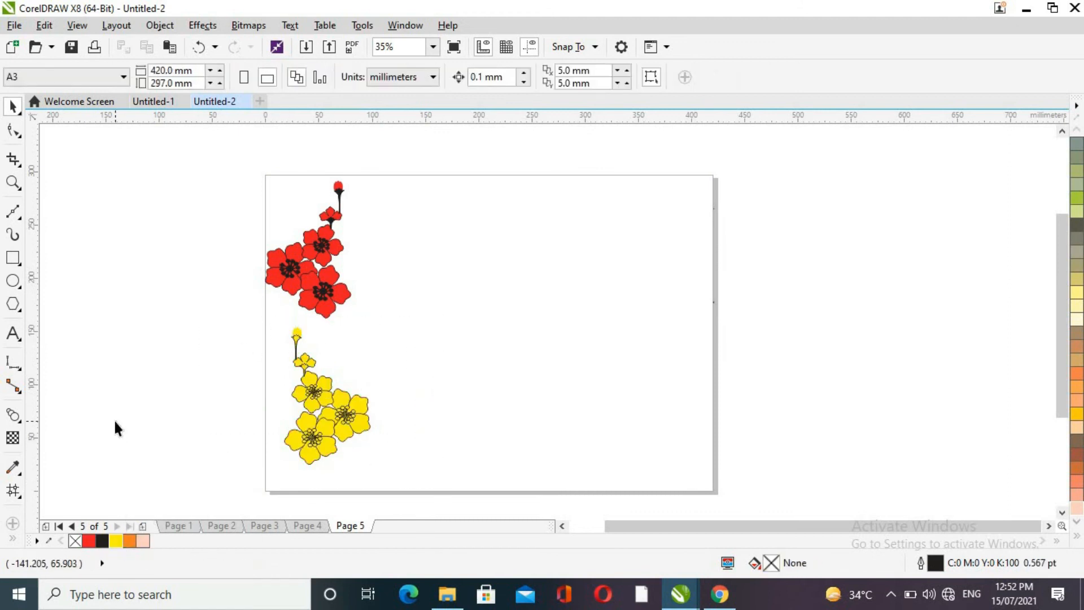
- Recolour the lower spray on Page 5 magenta and go back to Page 4
{"action": "left_click_drag", "start_coordinate": [174, 287], "coordinate": [408, 489]}
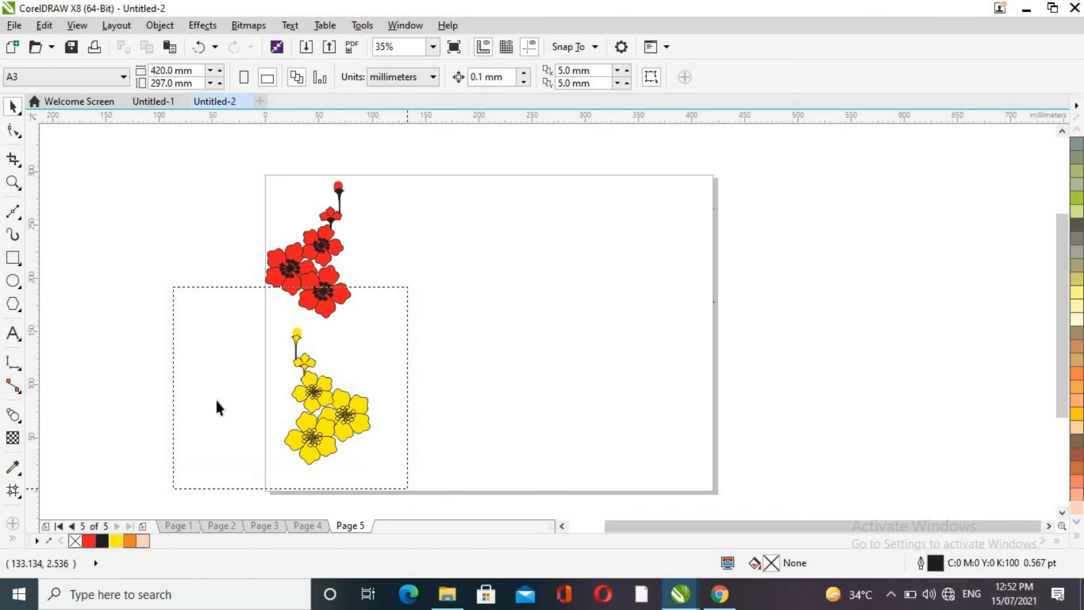
{"action": "left_click_drag", "start_coordinate": [210, 317], "coordinate": [447, 489]}
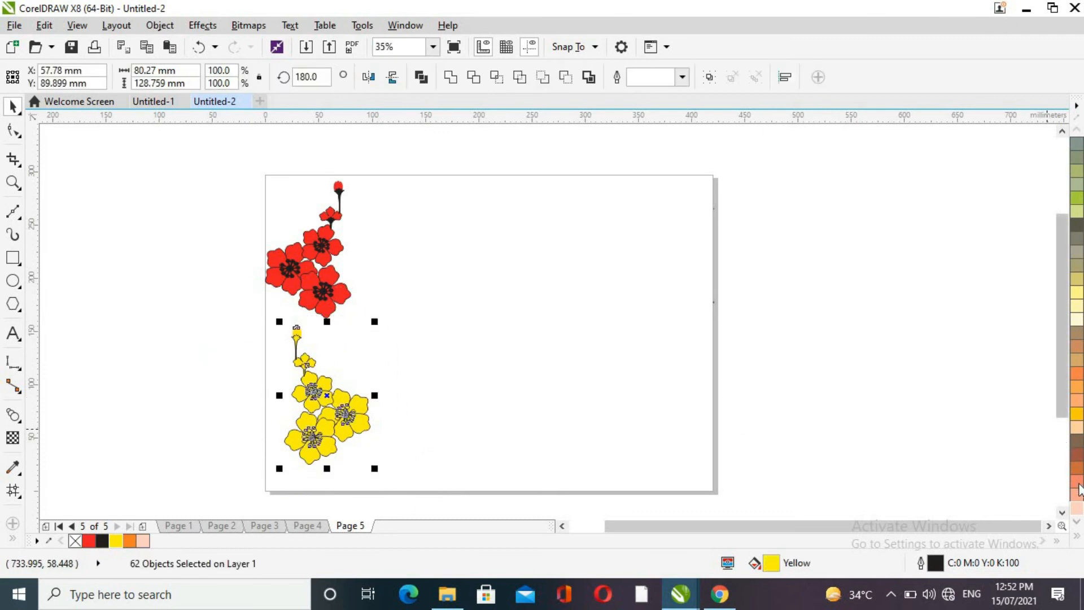
{"action": "left_click", "coordinate": [1078, 540]}
{"action": "left_click", "coordinate": [1019, 365]}
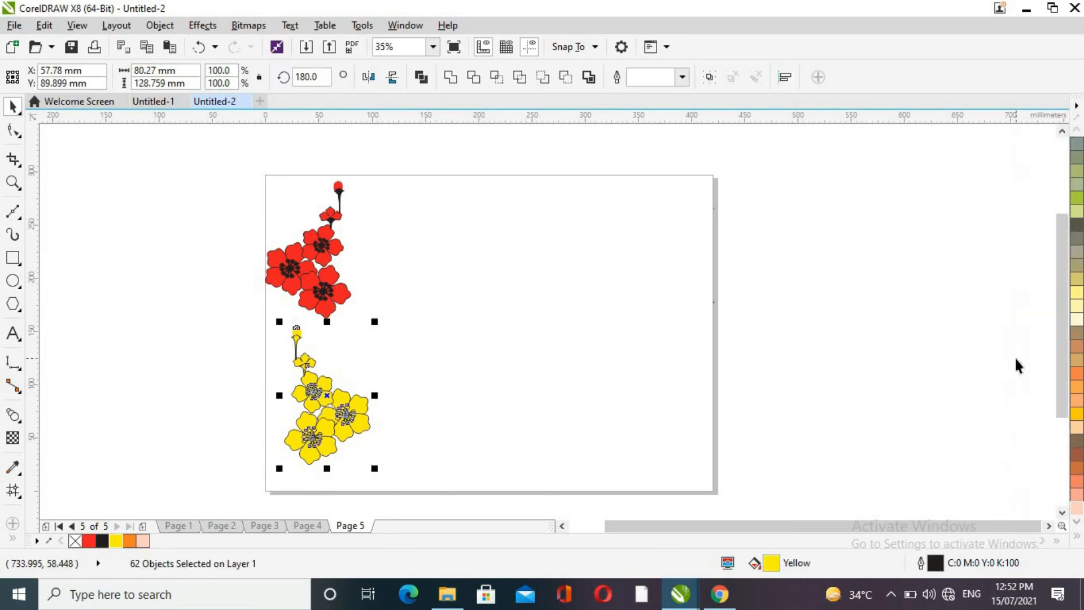
{"action": "left_click", "coordinate": [949, 354]}
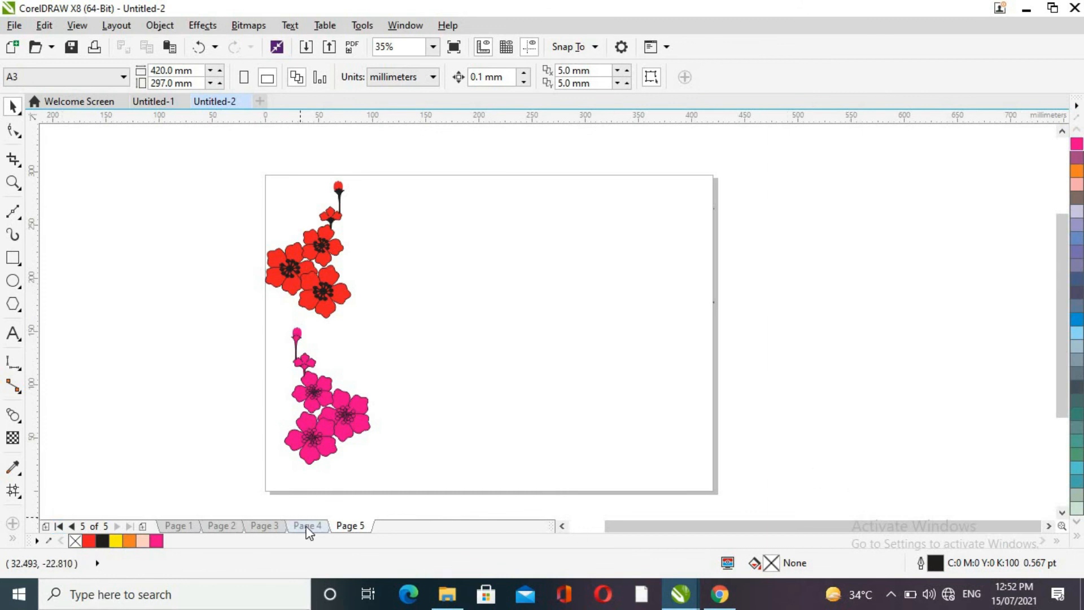
{"action": "left_click", "coordinate": [306, 526]}
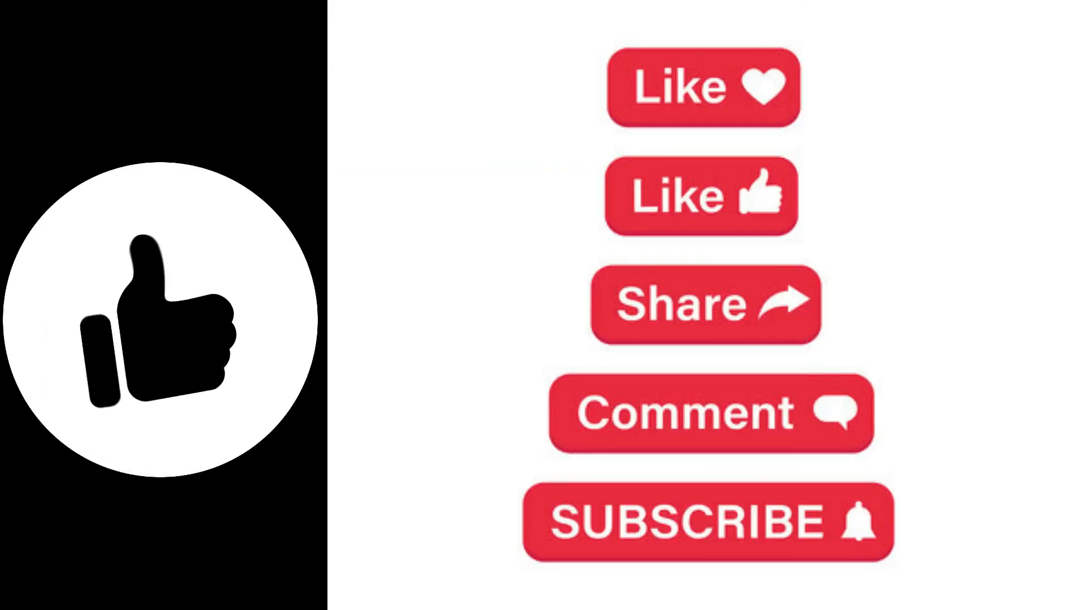